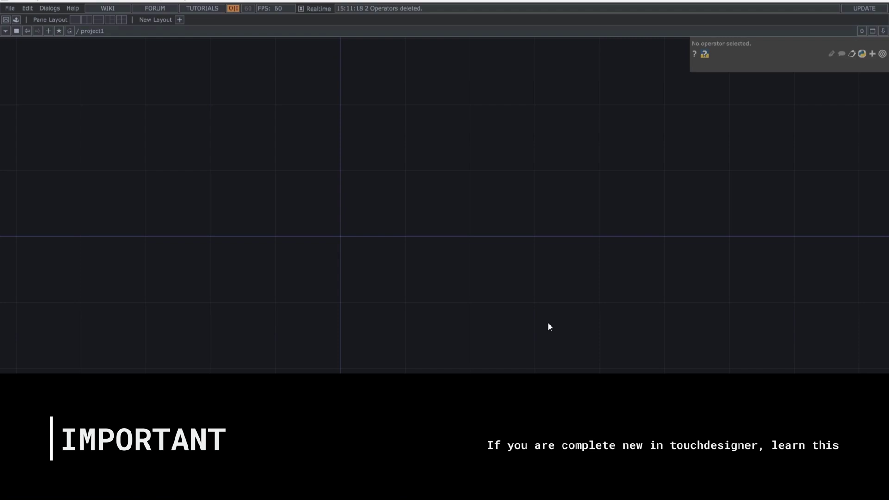
Add a Feedback TOP to the empty project1 network
key(Tab)
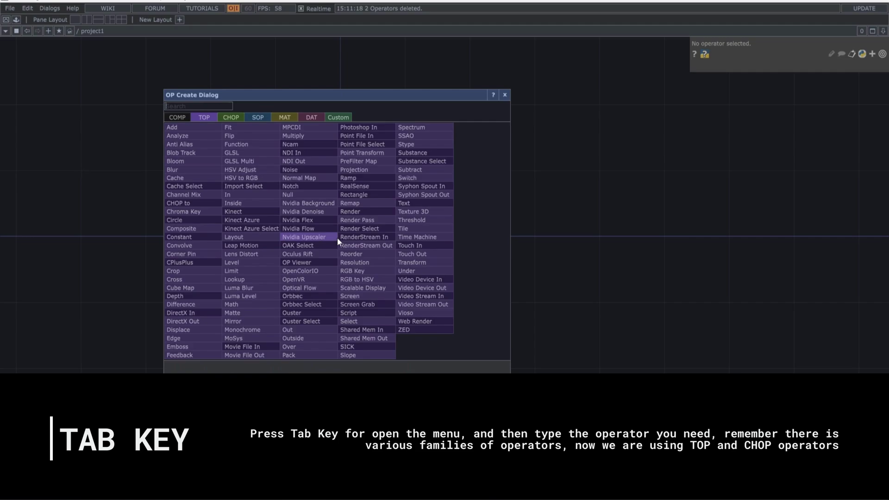
text(feed)
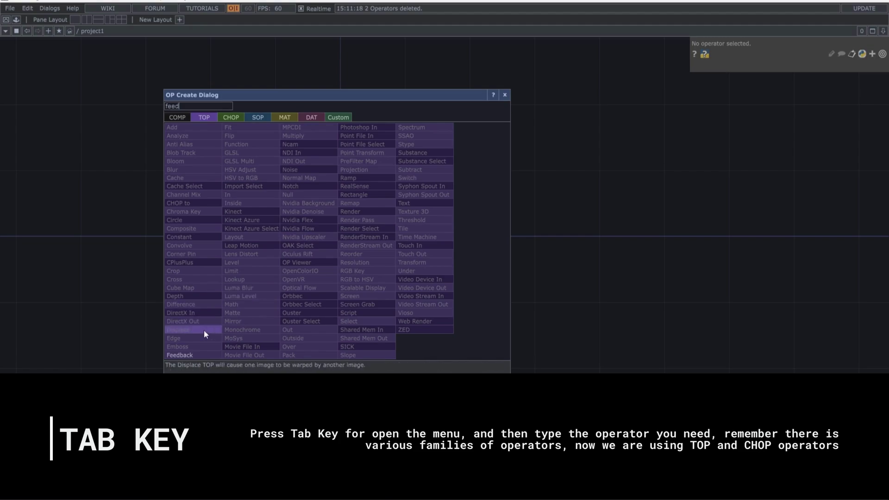
click(185, 355)
click(336, 233)
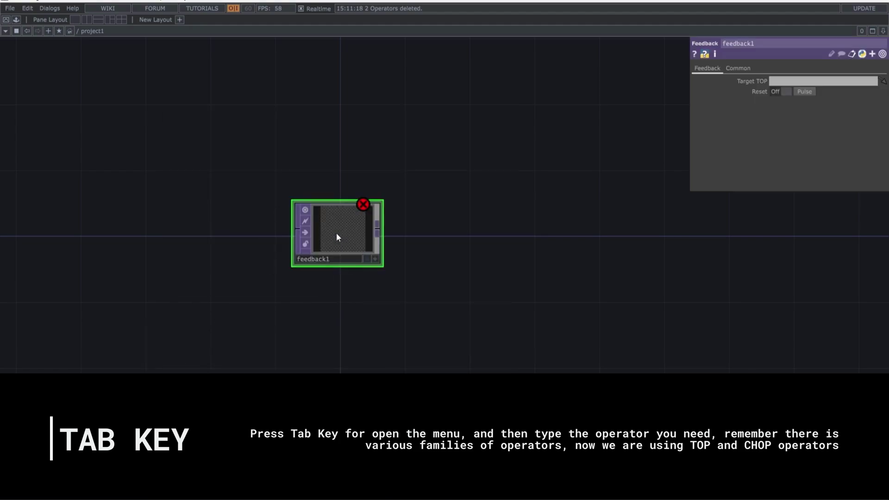
drag(453, 279, 272, 273)
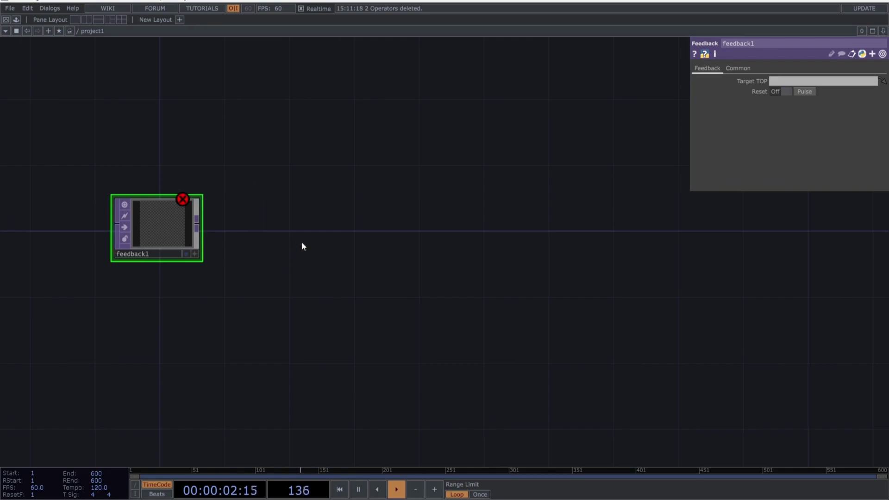
Add an LFO CHOP beside the Feedback operator
key(Tab)
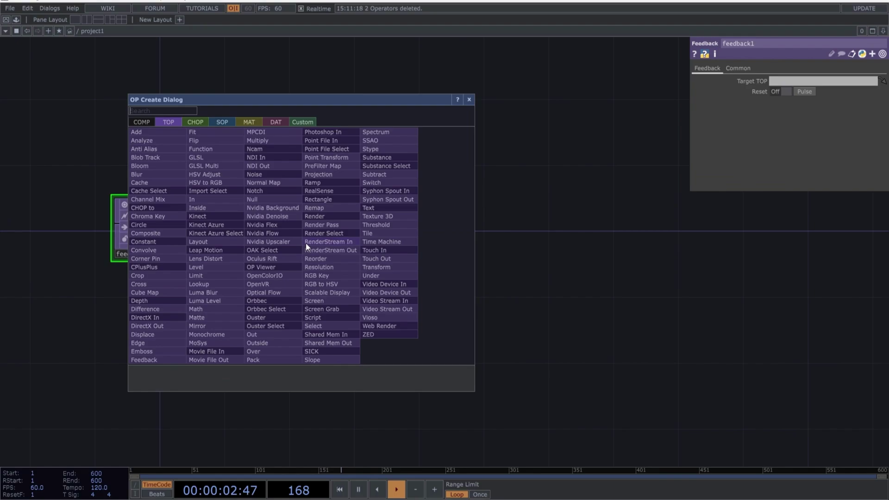
click(200, 121)
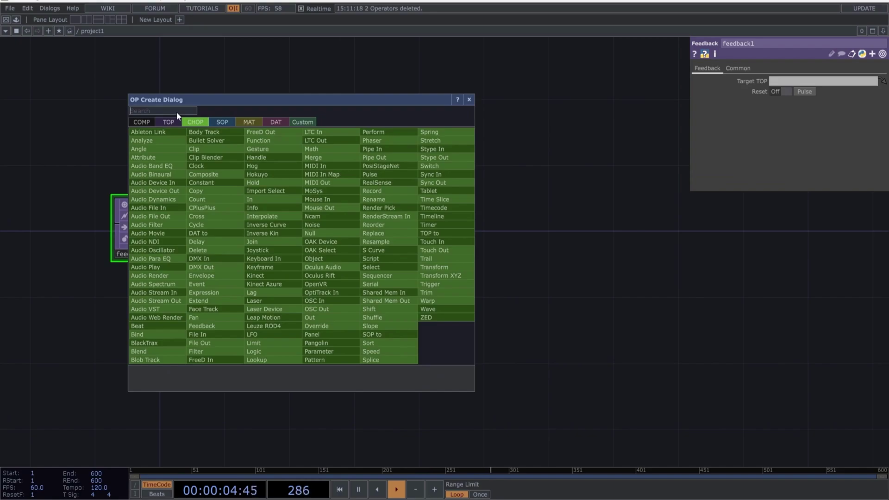
text(lfo)
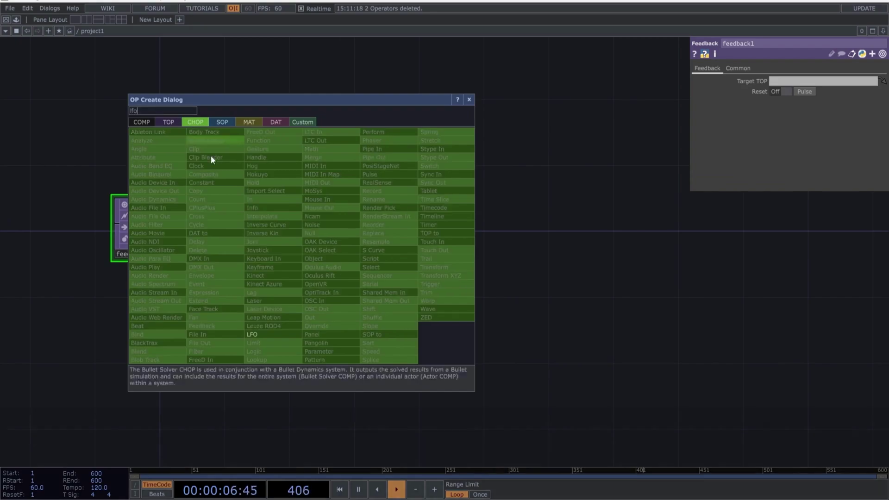
click(271, 334)
click(284, 227)
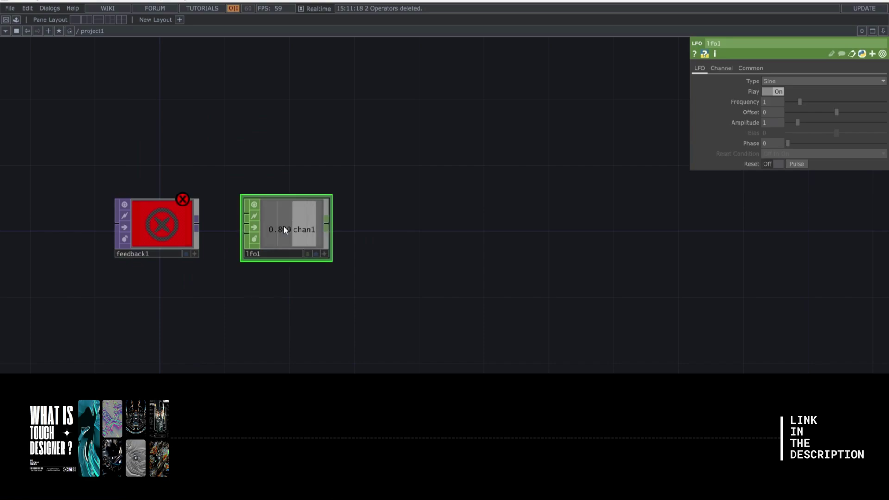
click(174, 226)
click(288, 227)
click(161, 224)
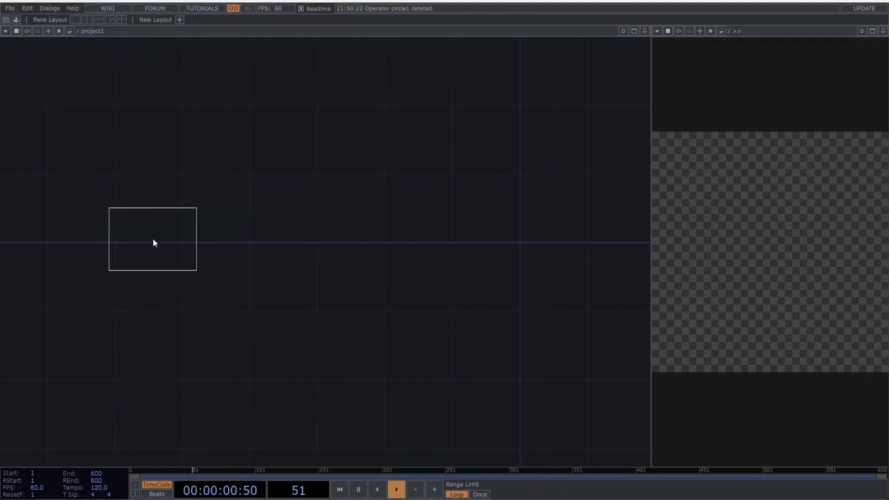
Place a Circle TOP as the source of the Feedback TOP and connect a Transform TOP to the Feedback's output
click(155, 242)
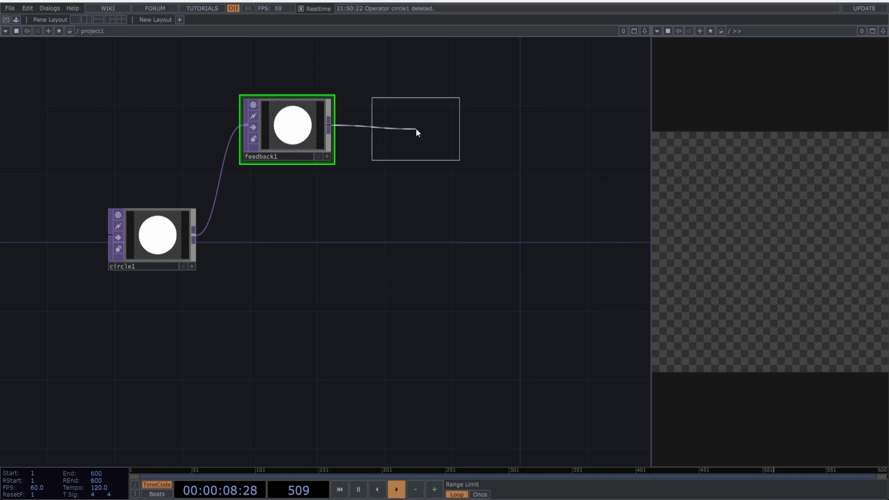
click(416, 130)
Add a Composite TOP that takes the Transform output and the circle as its inputs
right_click(460, 126)
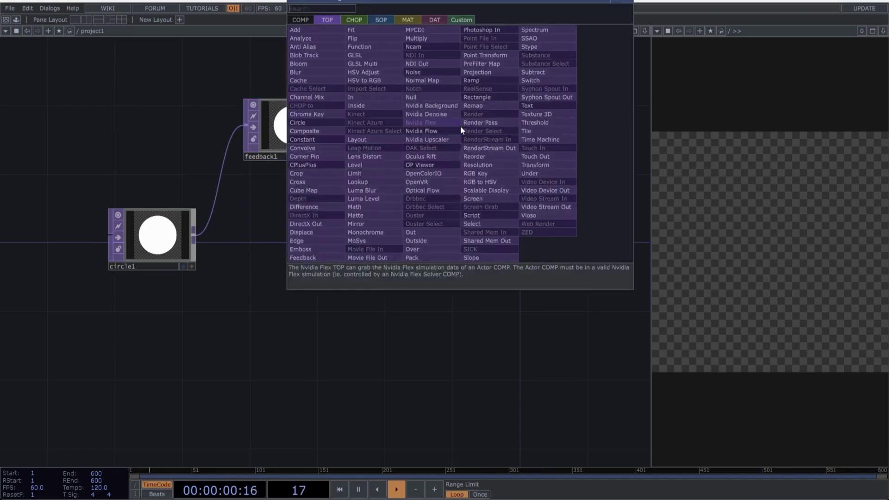
text(com)
key(Return)
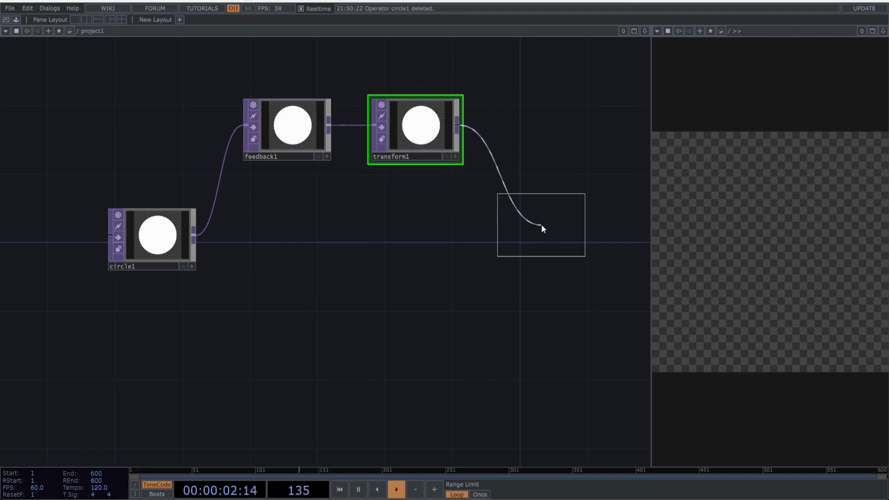
click(557, 232)
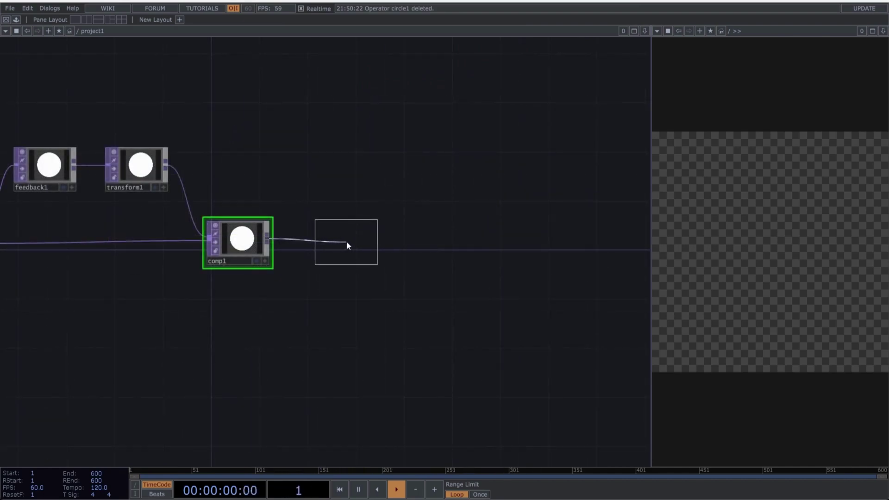
Extend the chain after the Composite with an RGB Key TOP followed by an Out TOP
click(346, 241)
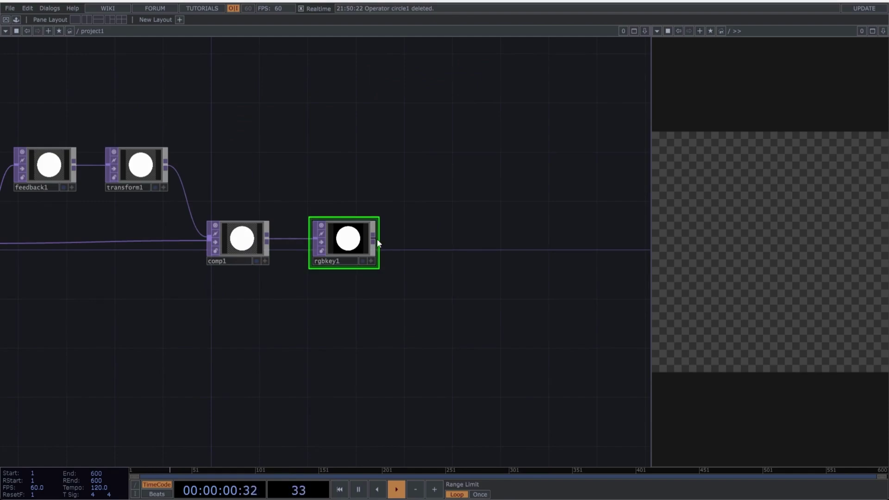
right_click(377, 239)
text(ou)
click(324, 331)
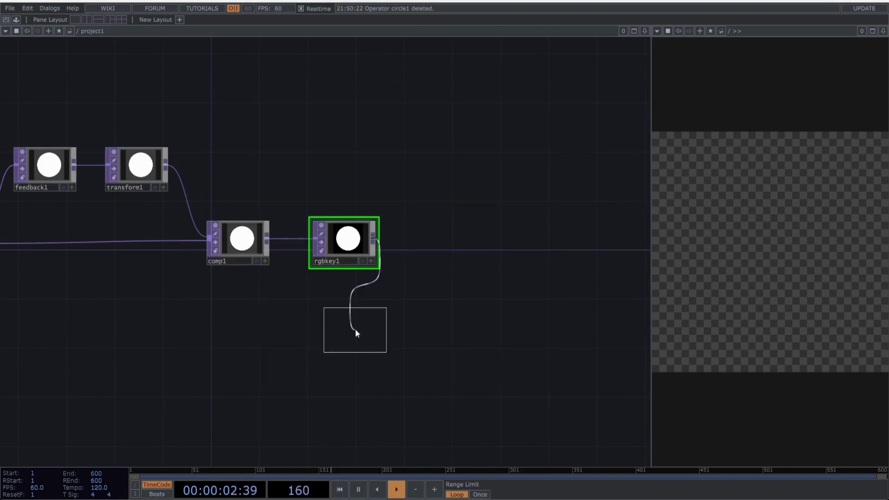
click(610, 240)
Set the Output Resolution of all the operators in the network to Parent Panel Size
scroll(556, 280, down, 3)
drag(540, 287, 404, 296)
drag(458, 263, 468, 263)
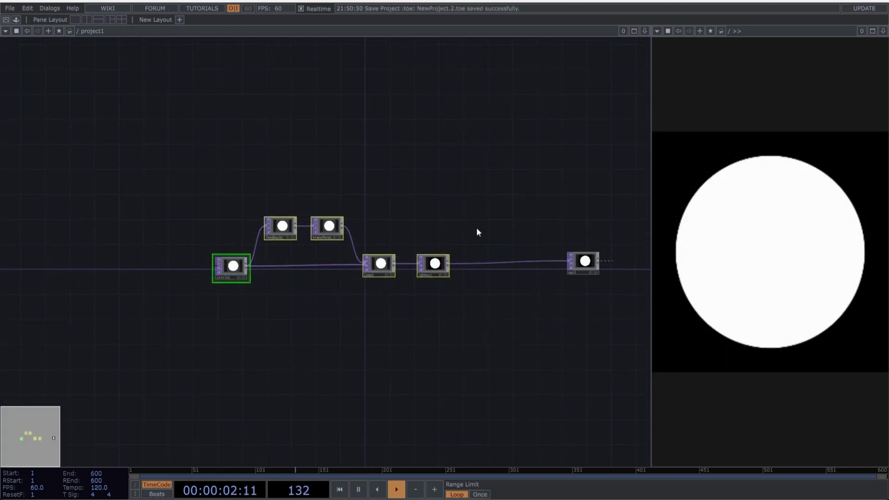
key(p)
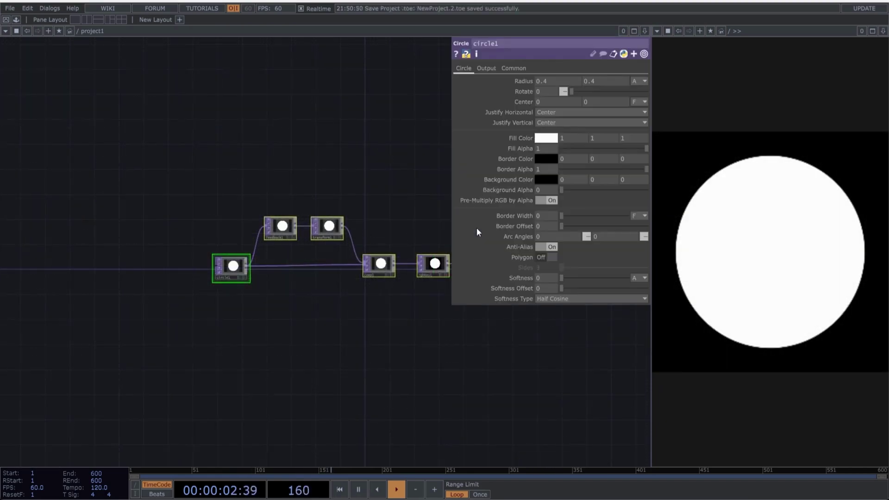
click(514, 68)
click(561, 81)
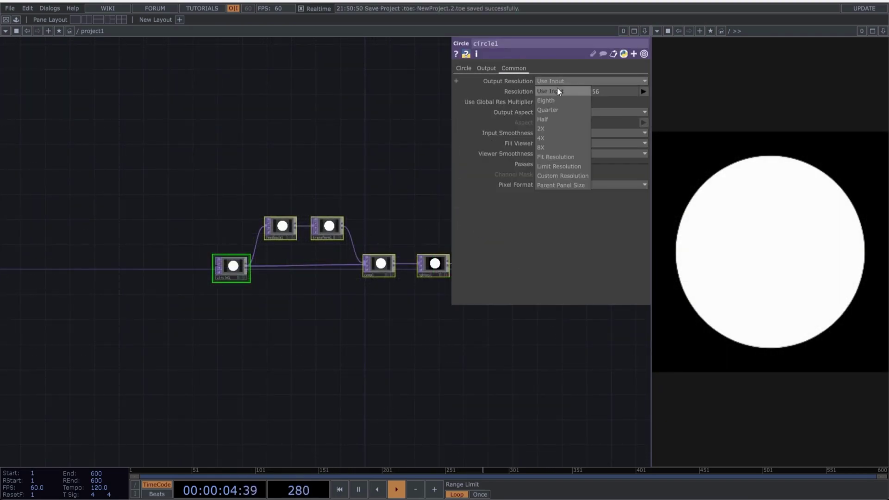
click(552, 186)
scroll(258, 245, up, 2)
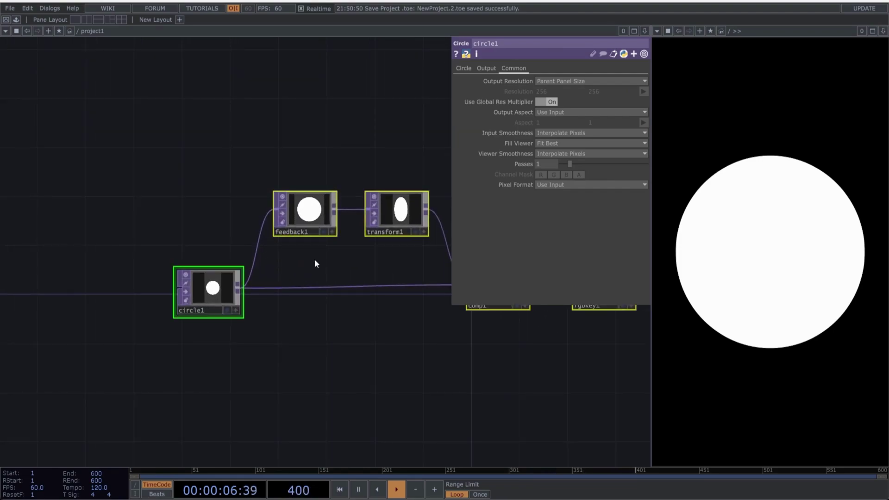
click(315, 260)
Set the Fill Color of the Circle TOP to black
scroll(316, 259, down, 1)
drag(360, 295, 259, 290)
scroll(274, 277, up, 2)
click(151, 188)
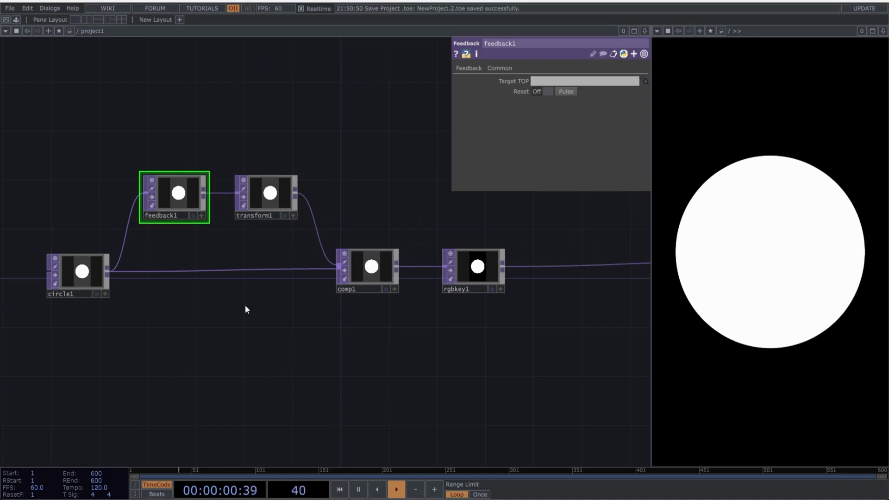
drag(313, 332, 447, 329)
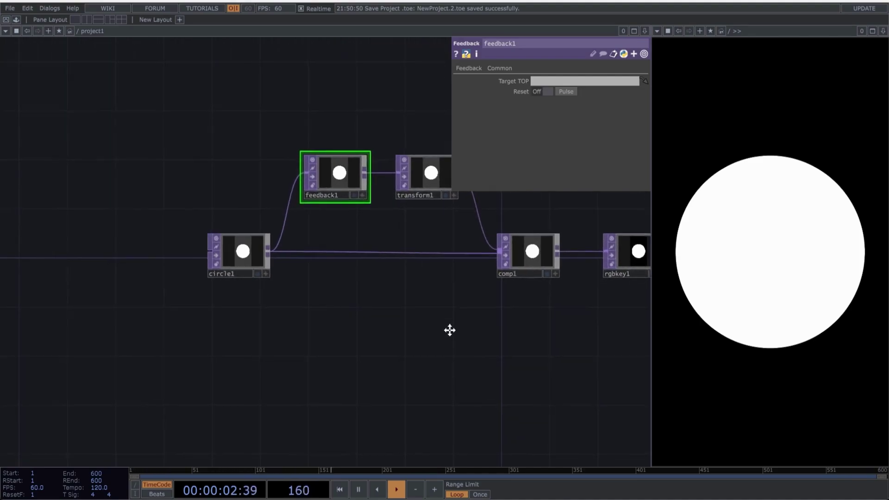
scroll(414, 348, down, 2)
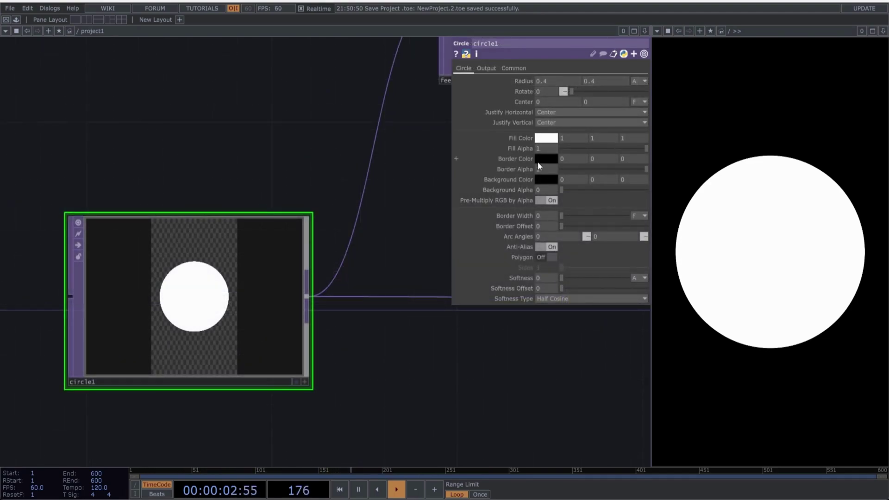
click(549, 138)
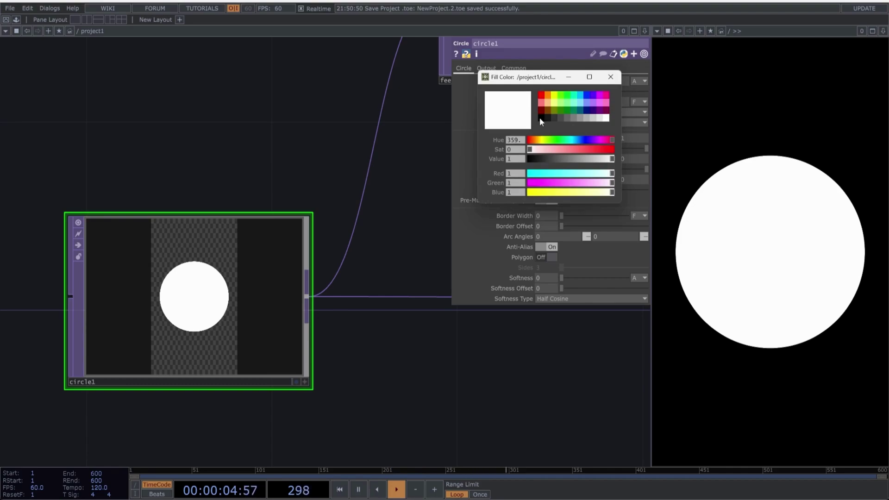
click(541, 118)
click(611, 77)
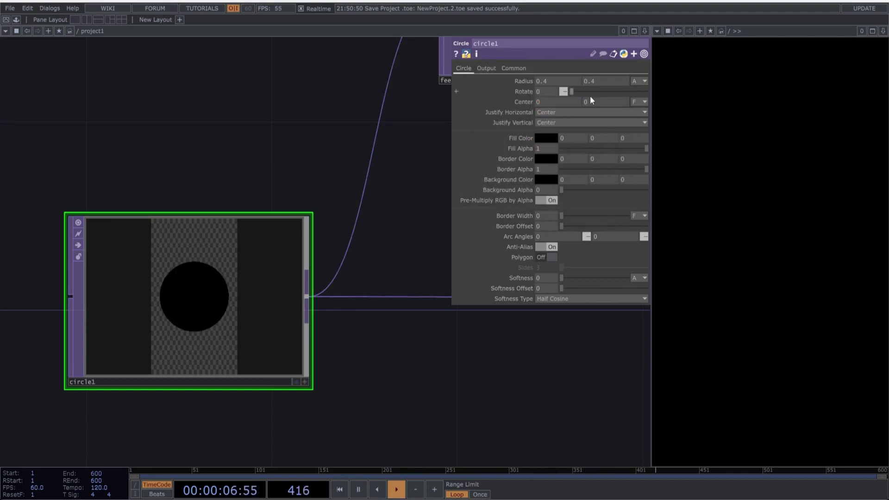
Set the Border Color of the Circle TOP to white
click(549, 161)
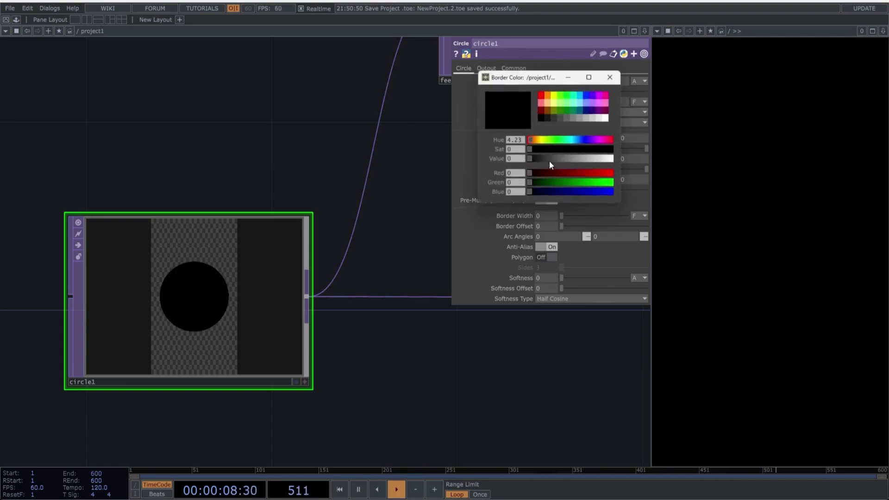
click(606, 118)
click(611, 77)
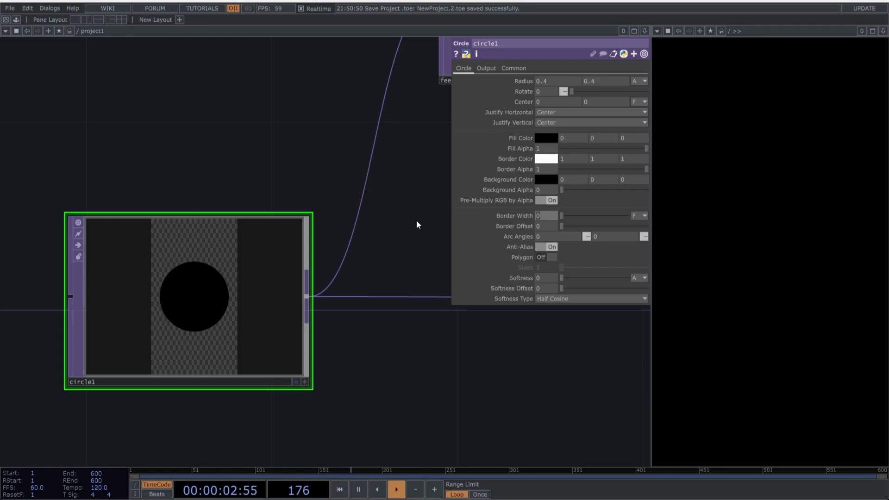
text(1)
key(Return)
key(ctrl+z)
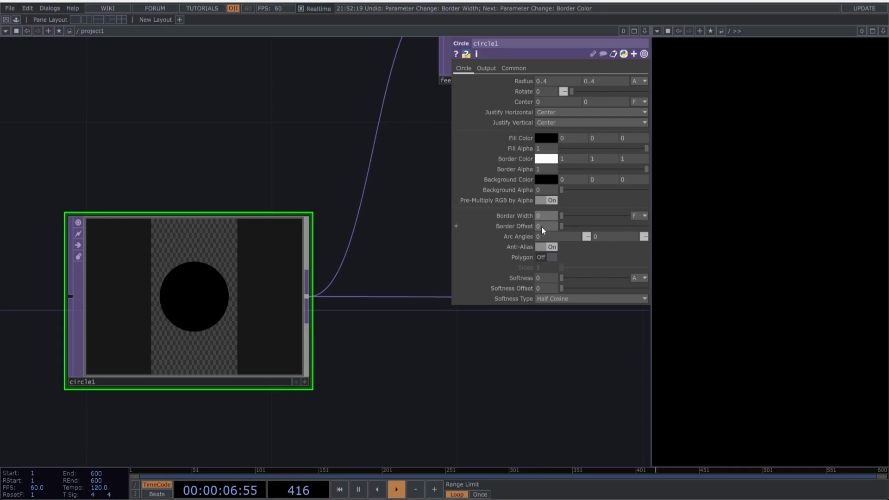
Raise the circle's Border Width to about 0.004 for a thin outline
drag(558, 217, 564, 215)
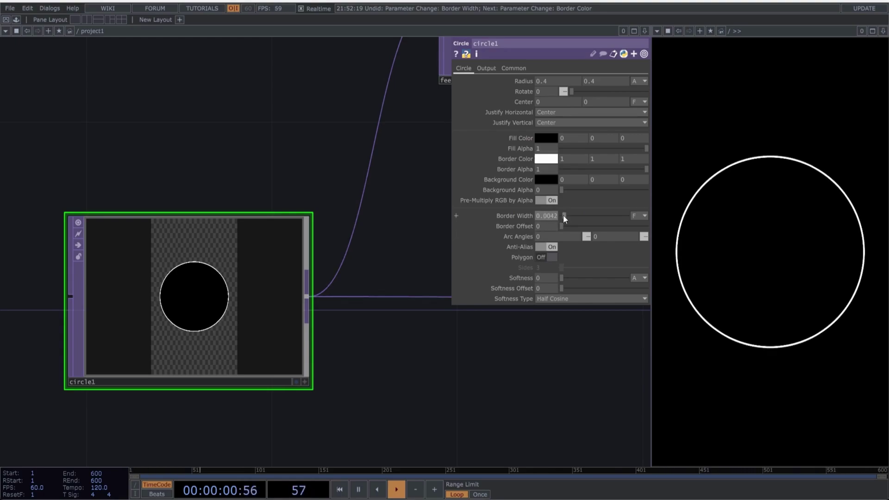
drag(563, 215, 565, 215)
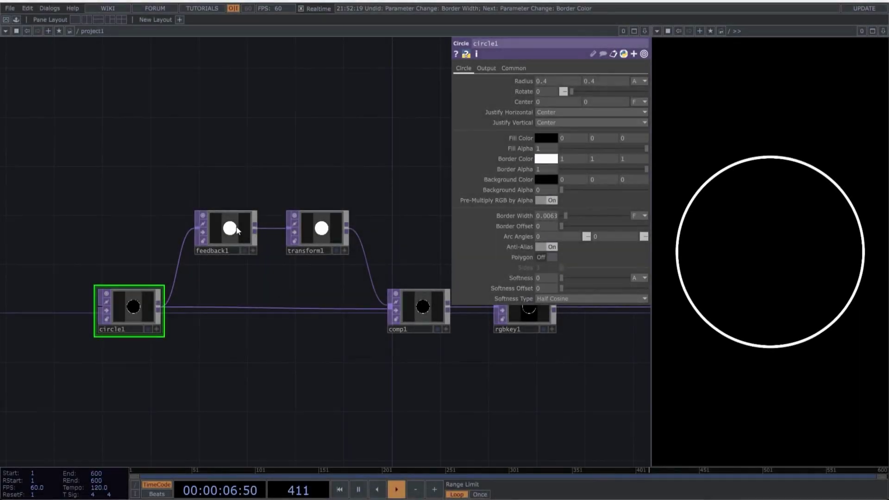
click(245, 229)
click(326, 233)
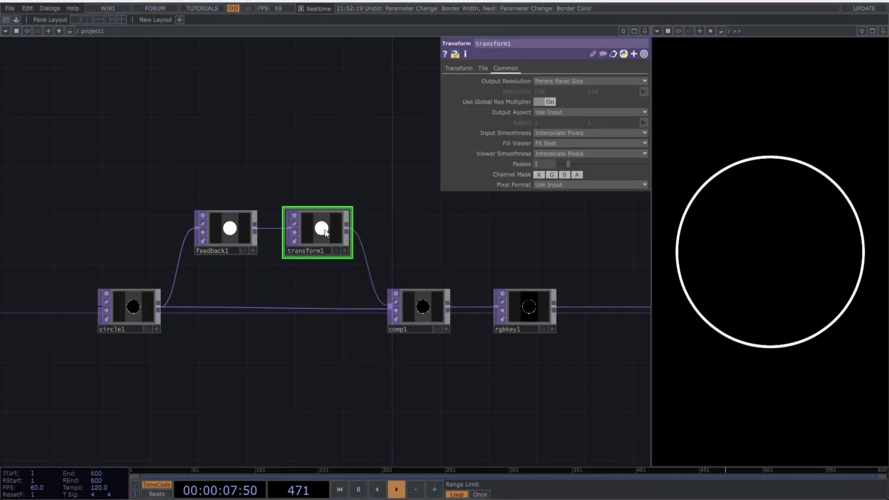
click(414, 299)
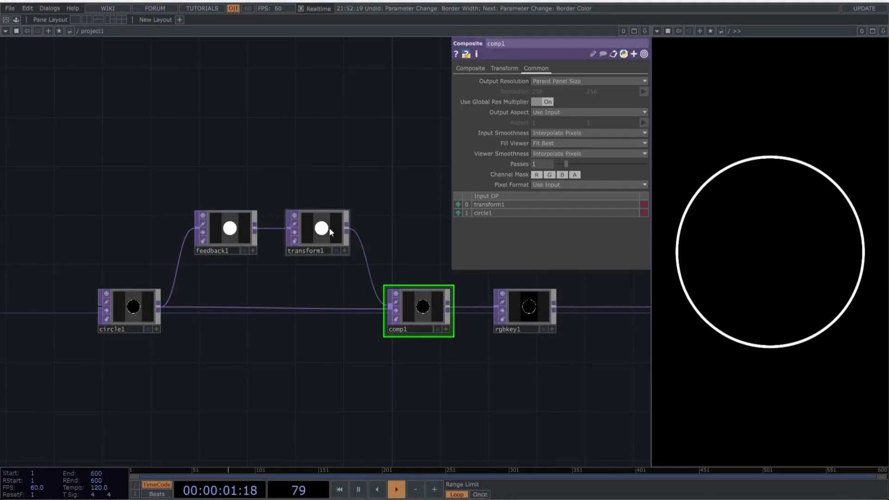
click(330, 227)
Set the Composite TOP's Operation to Add
click(405, 300)
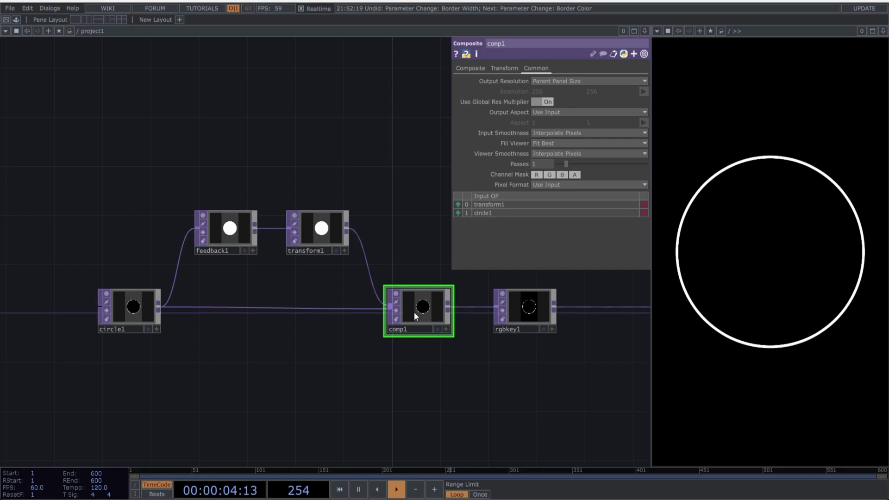
drag(377, 334, 240, 278)
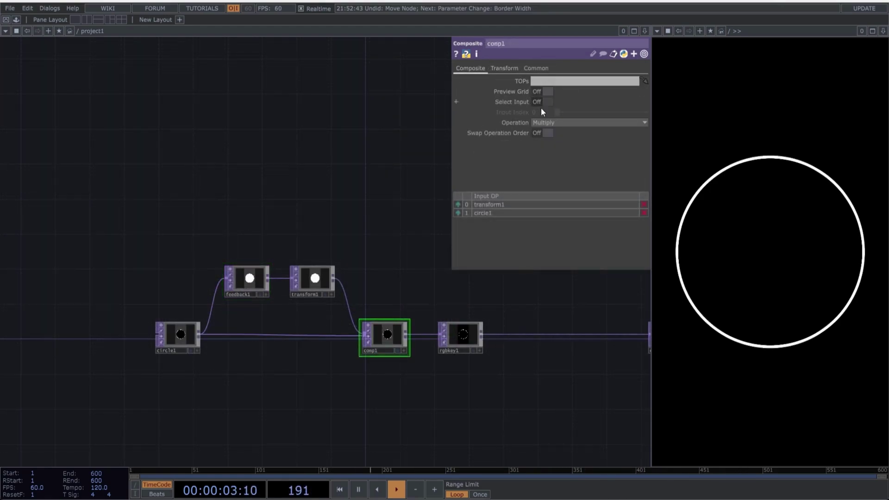
click(548, 121)
click(544, 132)
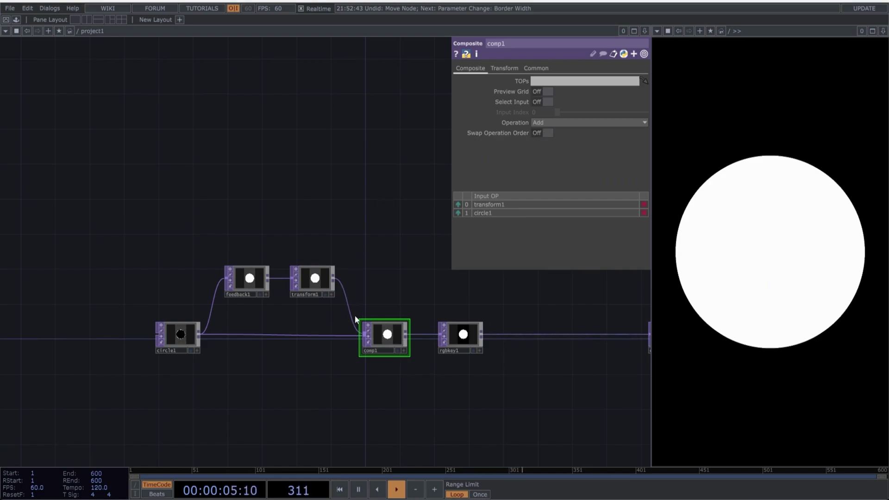
Reset the Feedback TOP with a pulse and assign comp1 as its Target TOP
click(247, 285)
click(564, 92)
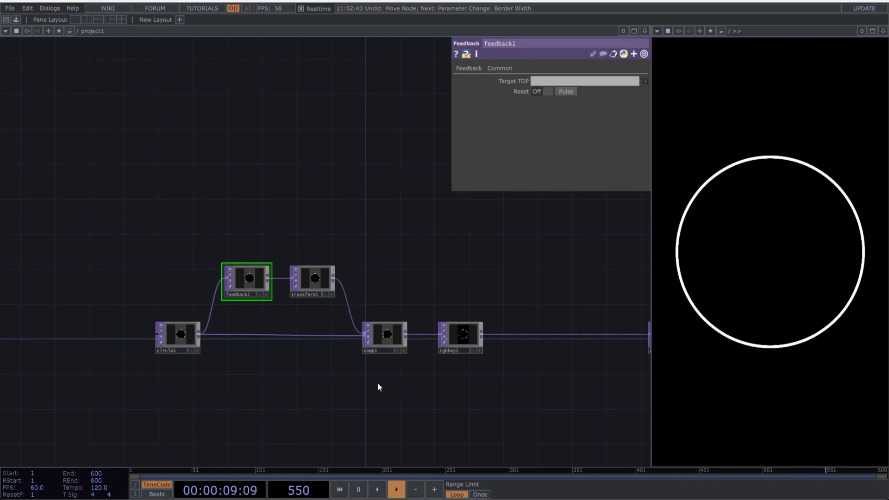
click(386, 338)
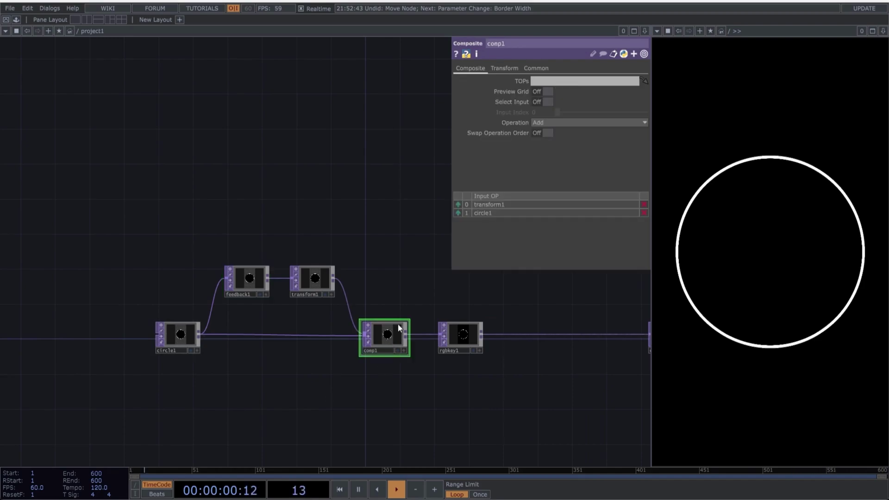
click(247, 283)
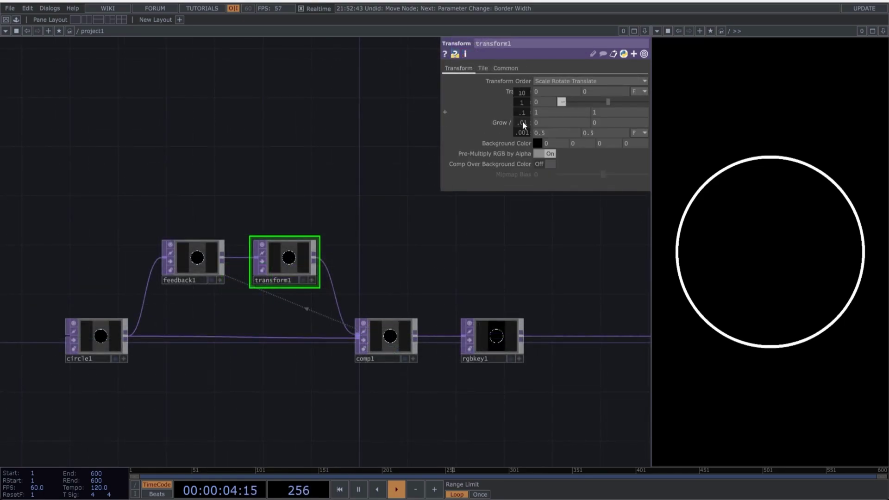
Reduce transform1's Scale to 0.91 on both axes so the feedback rings spread apart
middle_drag(523, 125, 518, 124)
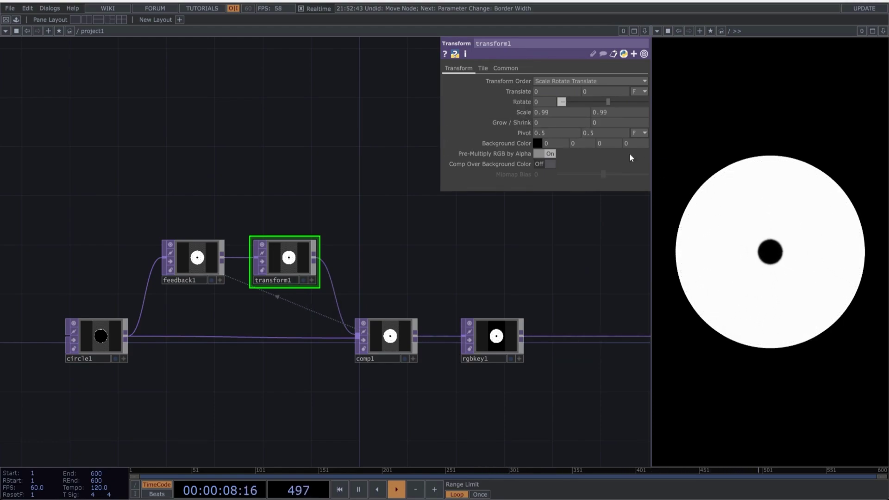
middle_drag(528, 123, 518, 123)
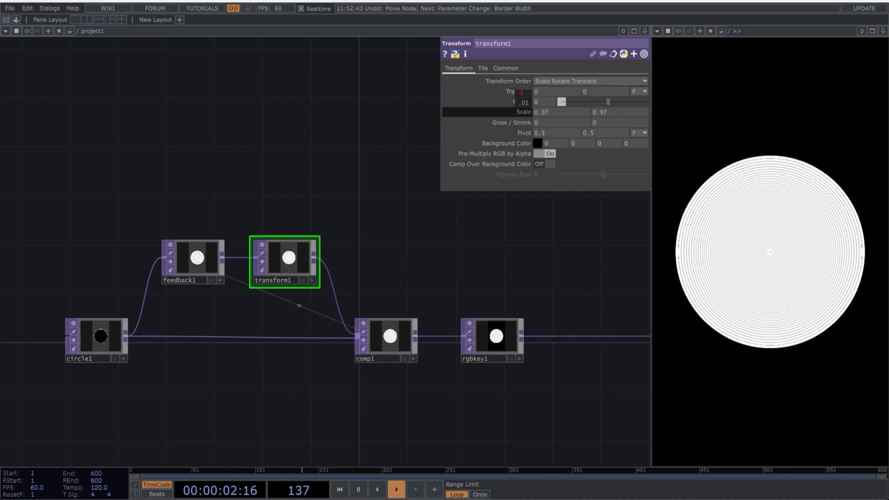
middle_drag(522, 93, 520, 96)
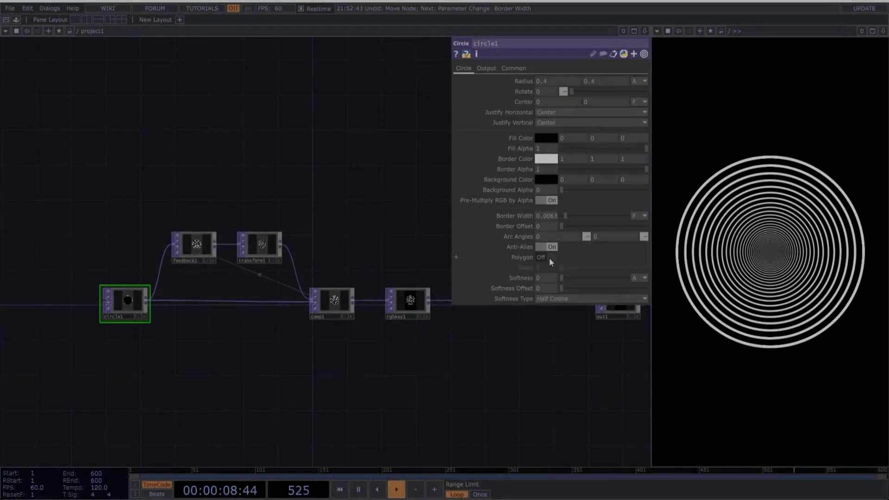
Turn the circle1 outline into a polygon with 6 sides
click(549, 258)
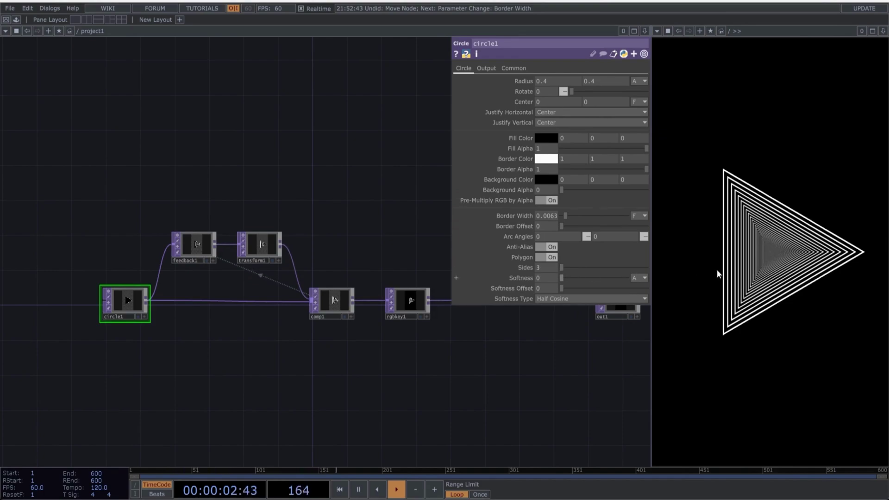
drag(561, 268, 572, 272)
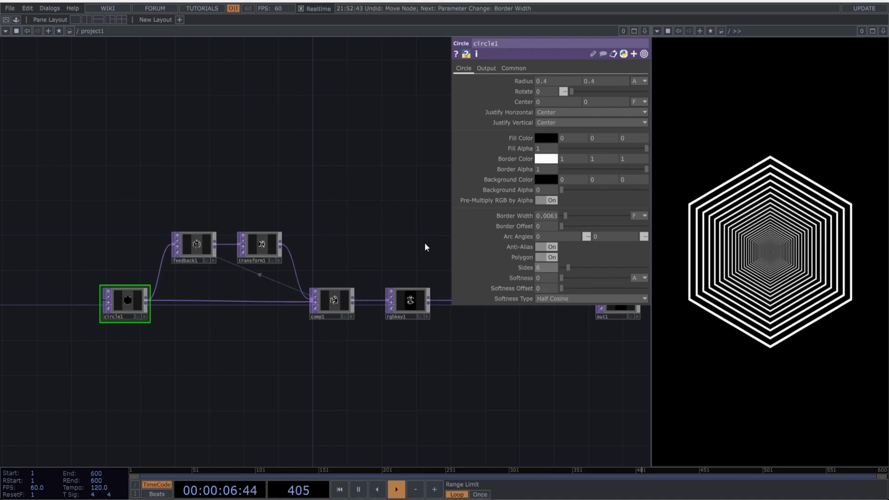
Animate transform1's Rotate with the expression absTime.seconds*15
drag(415, 156, 383, 136)
click(228, 231)
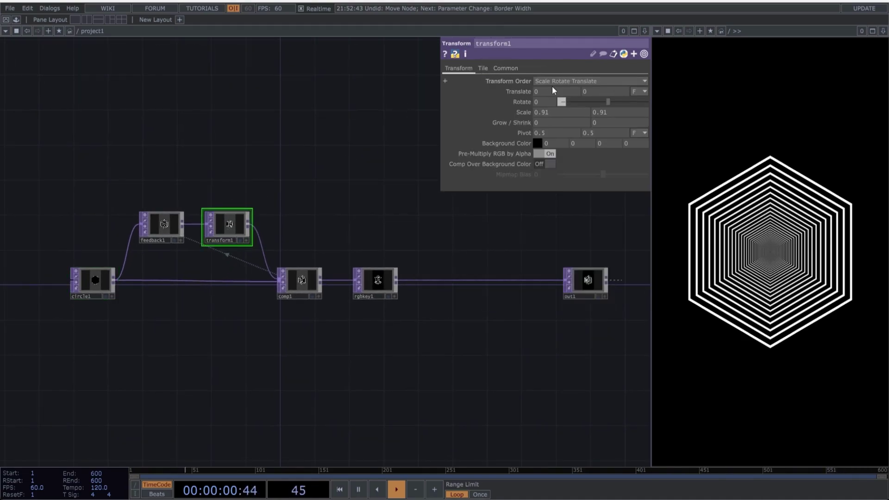
drag(608, 102, 627, 100)
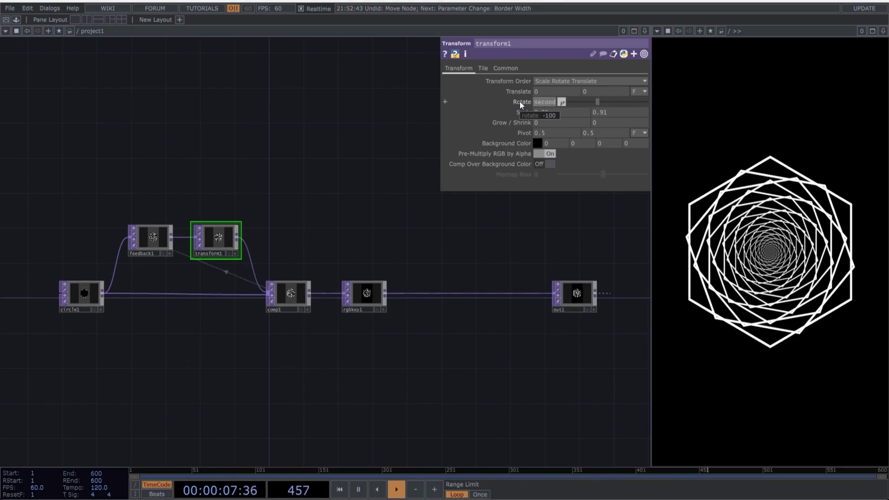
text(s)
key(Return)
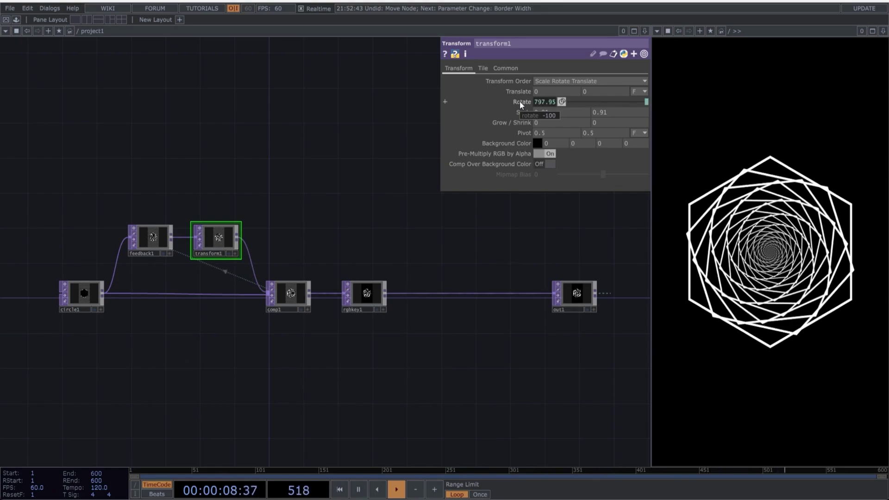
click(554, 102)
mouse_move(574, 115)
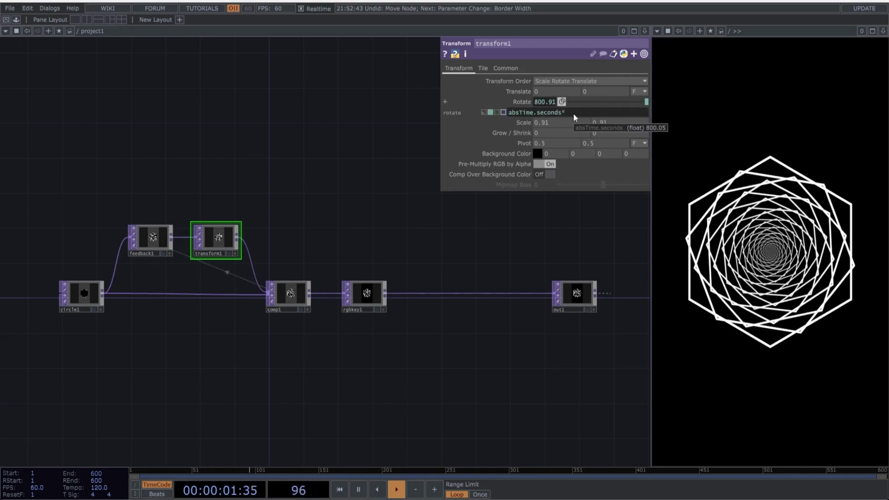
text(*15)
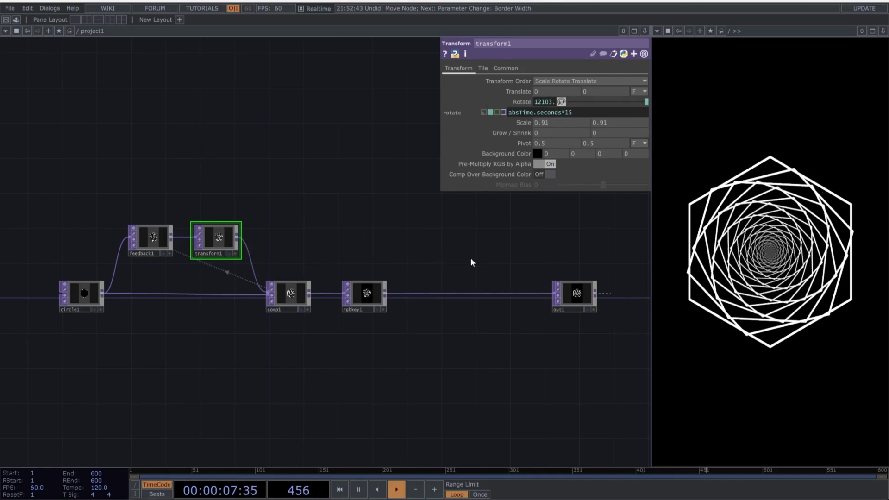
Try a slight increase of circle1's Softness
click(88, 293)
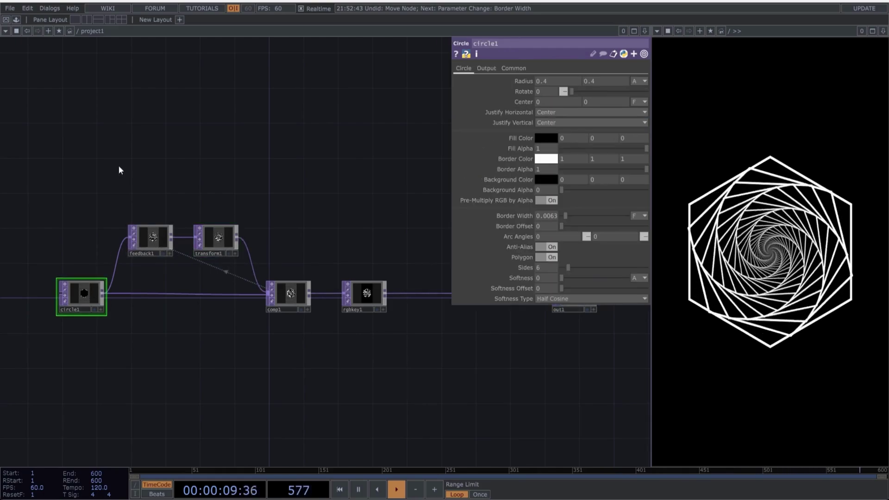
drag(477, 391, 448, 420)
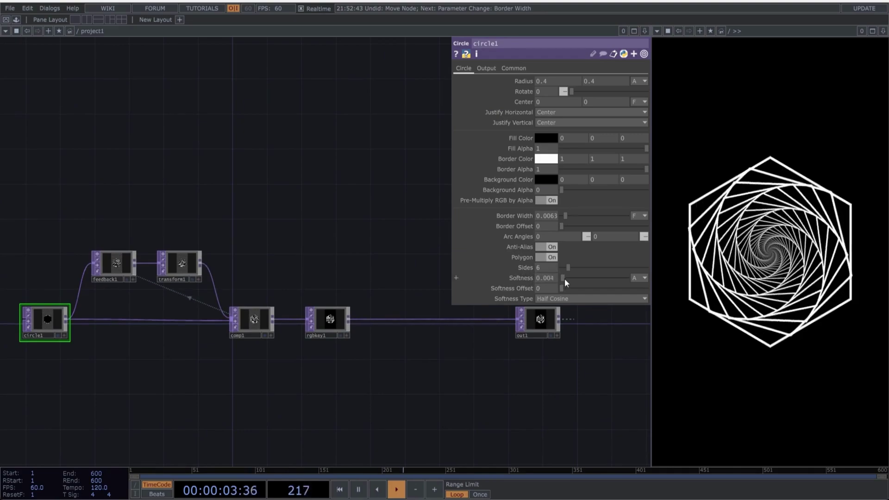
drag(565, 278, 570, 277)
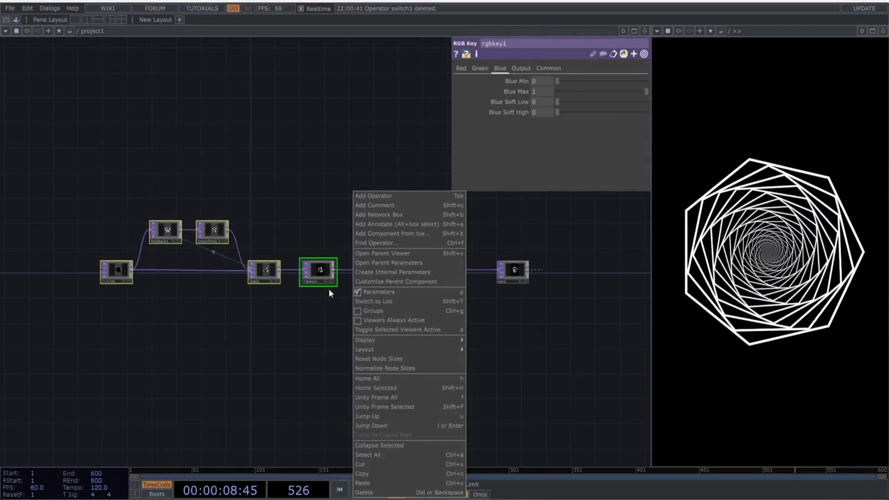
Duplicate the circle, feedback, transform, composite and RGB Key chain below the original and wire the copied RGB Key into out1
click(176, 206)
drag(109, 198, 371, 308)
key(ctrl+c)
key(ctrl+v)
drag(315, 384, 322, 385)
drag(368, 325, 363, 240)
drag(371, 301, 487, 246)
Replace the copied Transform TOP with a Level TOP between feedback2 and comp2
drag(435, 325, 451, 268)
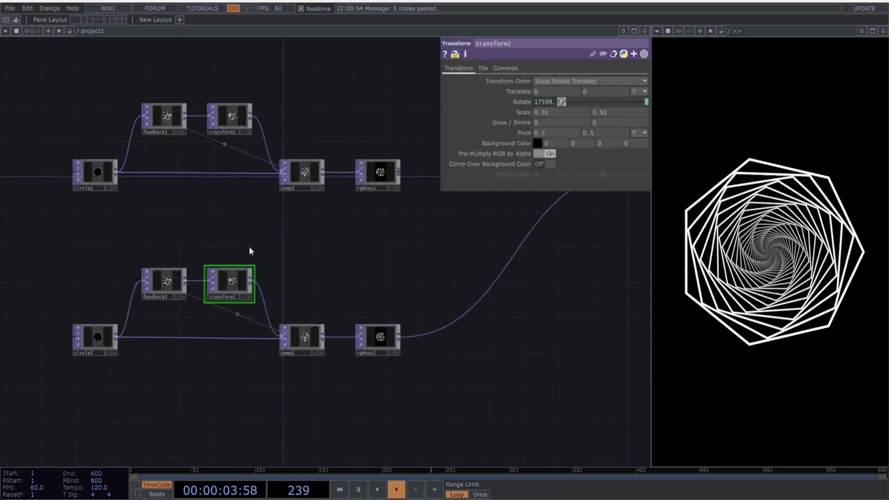
key(Delete)
right_click(211, 287)
click(222, 277)
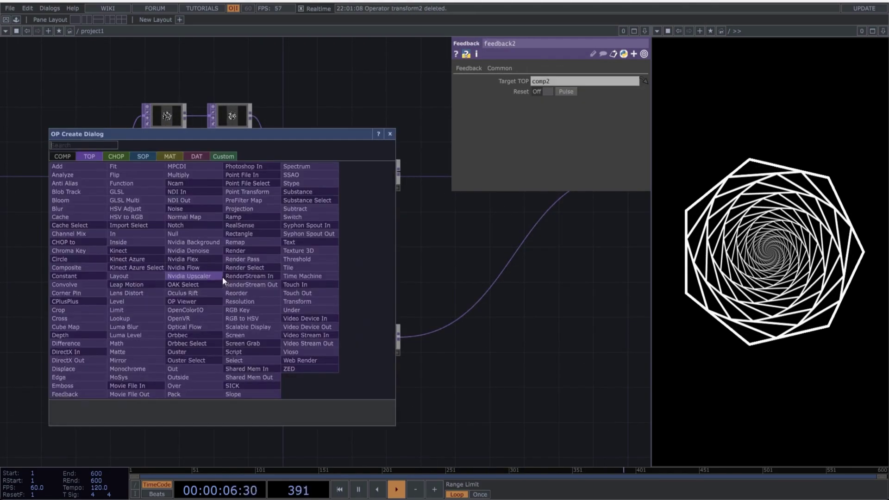
text(le)
click(152, 301)
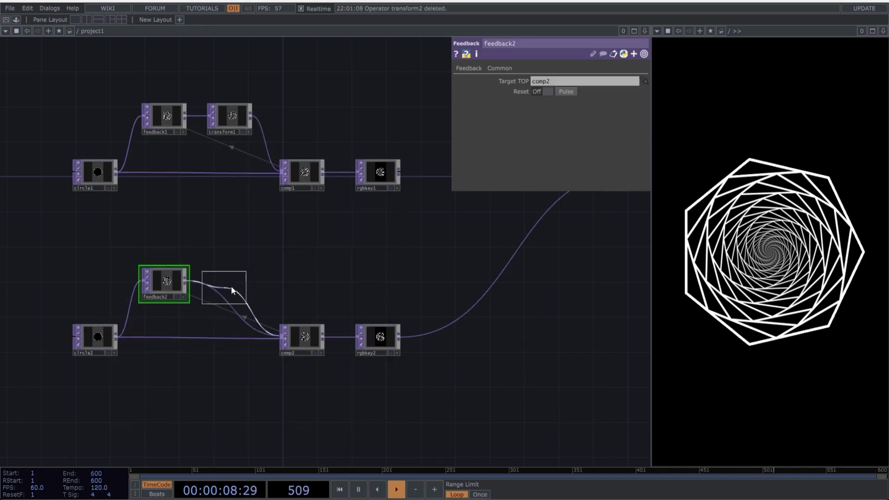
click(221, 289)
Make circle2 a solid white disc with Border Width 0, white Fill Color and Polygon off
click(98, 340)
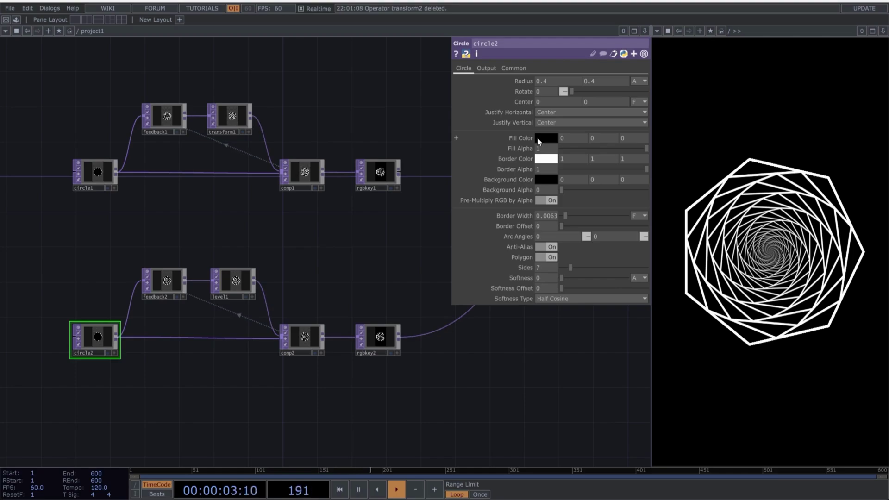
drag(567, 216, 553, 193)
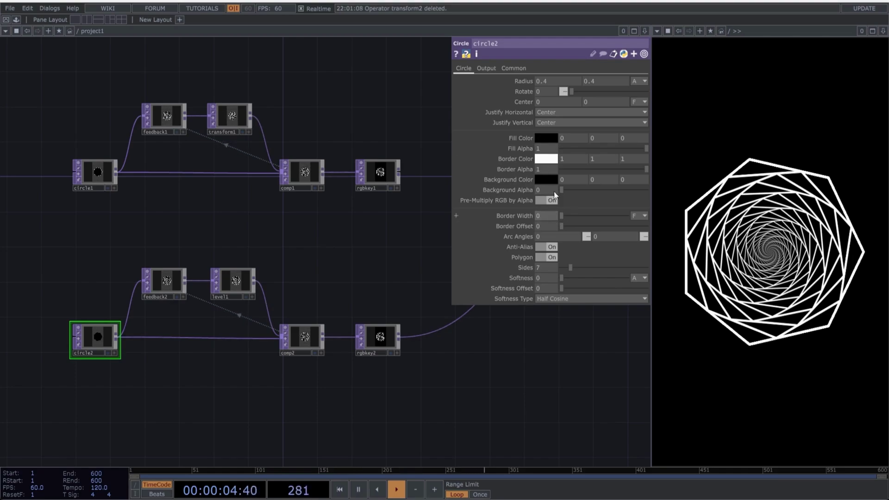
click(548, 138)
click(606, 118)
click(611, 77)
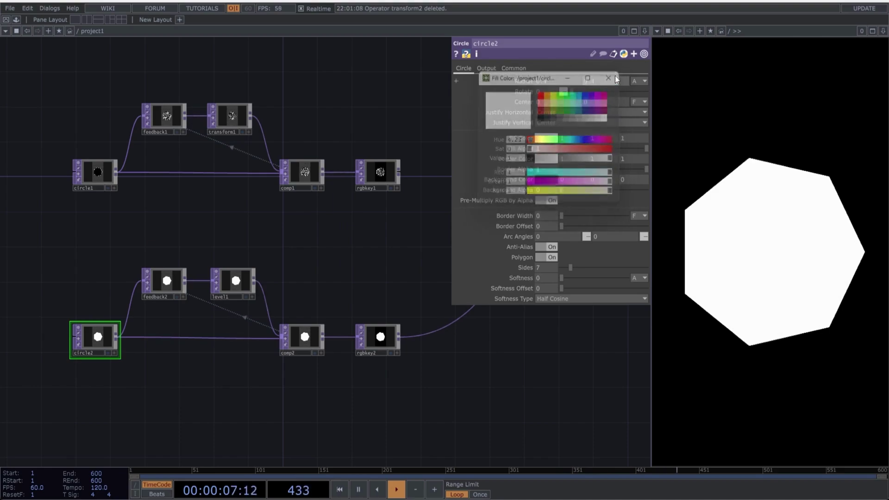
click(551, 257)
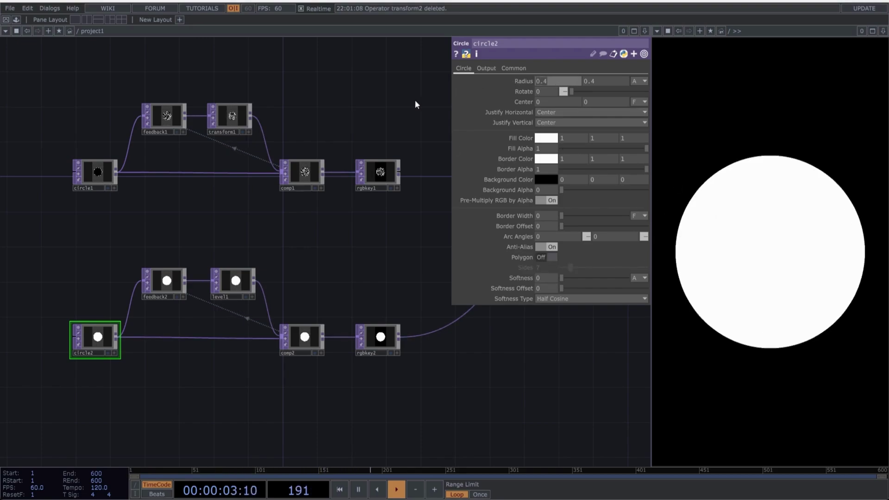
Set circle2's Radius to 0.2 on both axes and reset feedback2 with a pulse
text(0.2)
key(Tab)
text(0.2)
key(Tab)
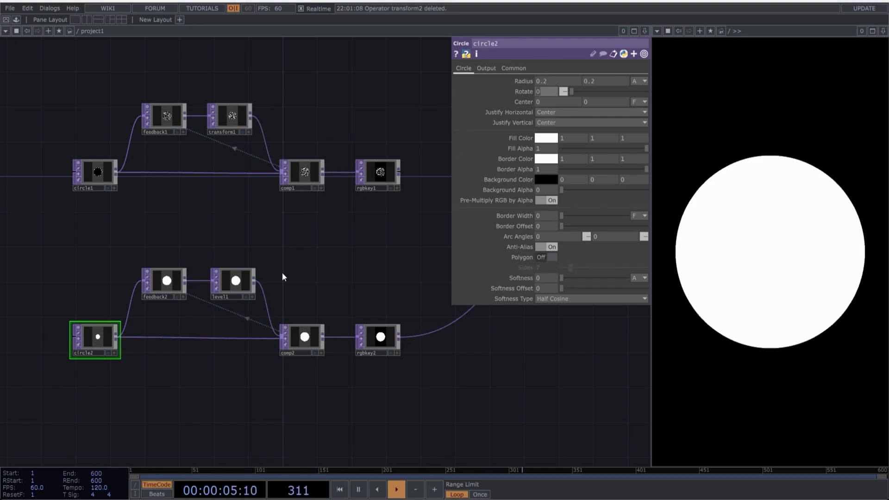
click(170, 286)
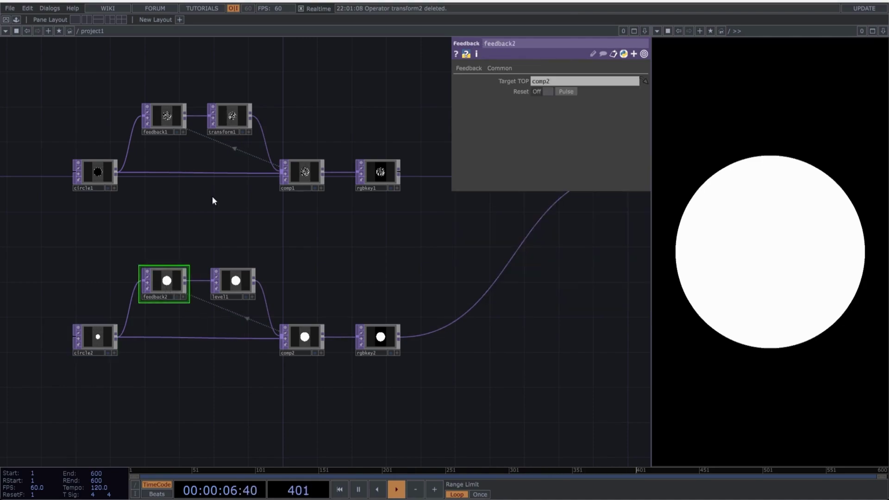
click(567, 91)
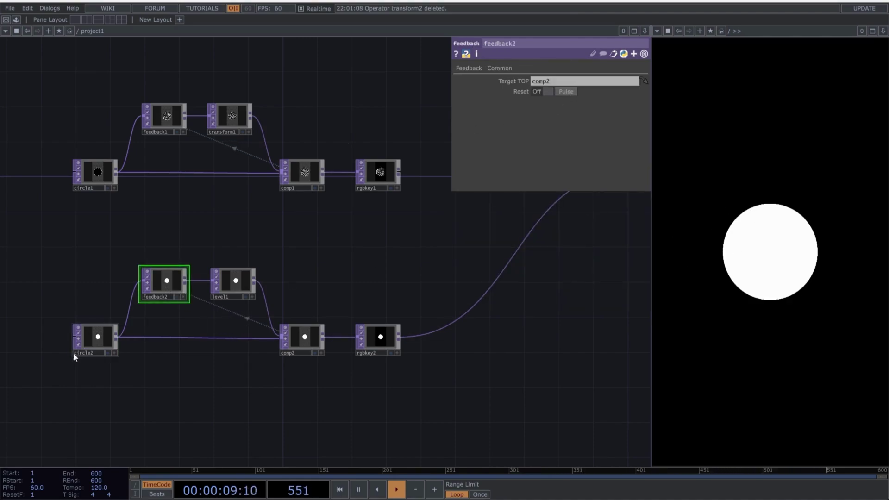
Set circle2's Radius to 0.1 on both axes and reset feedback2 with a pulse
click(95, 338)
text(0.1)
key(Tab)
text(0.1)
key(Tab)
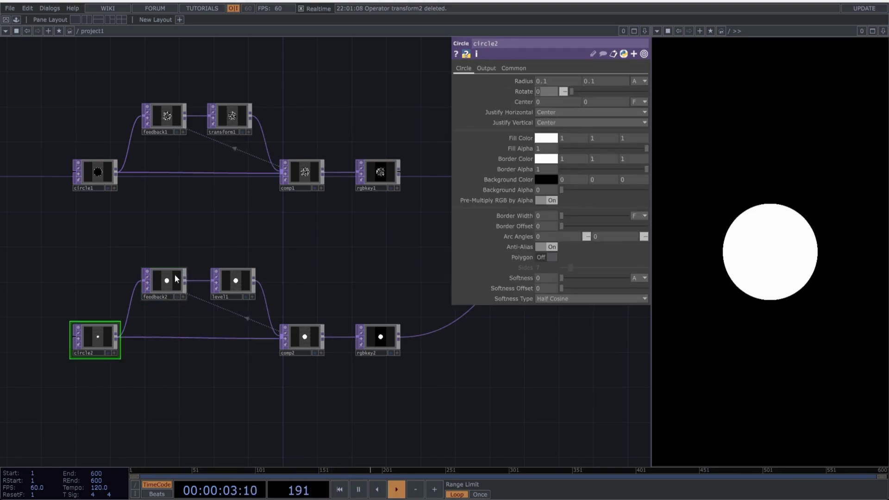
click(172, 278)
click(572, 91)
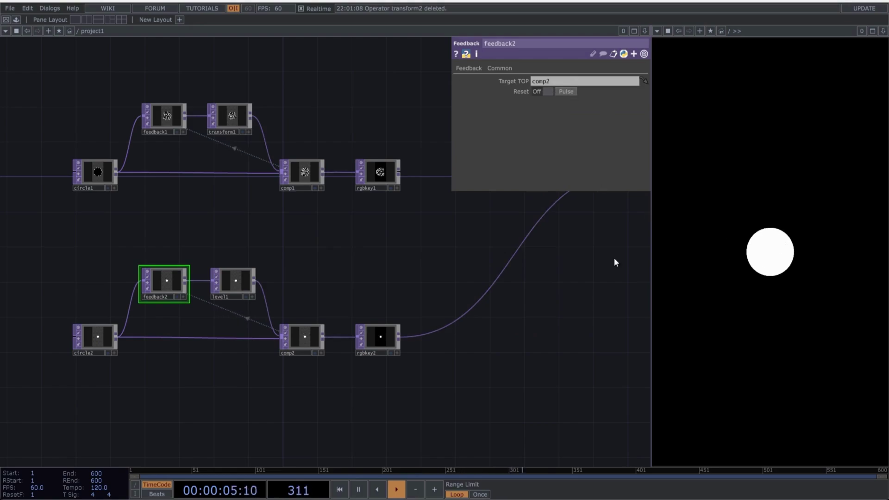
Add an LFO CHOP below circle2 and duplicate it underneath
key(Tab)
text(lfo)
click(146, 443)
click(163, 332)
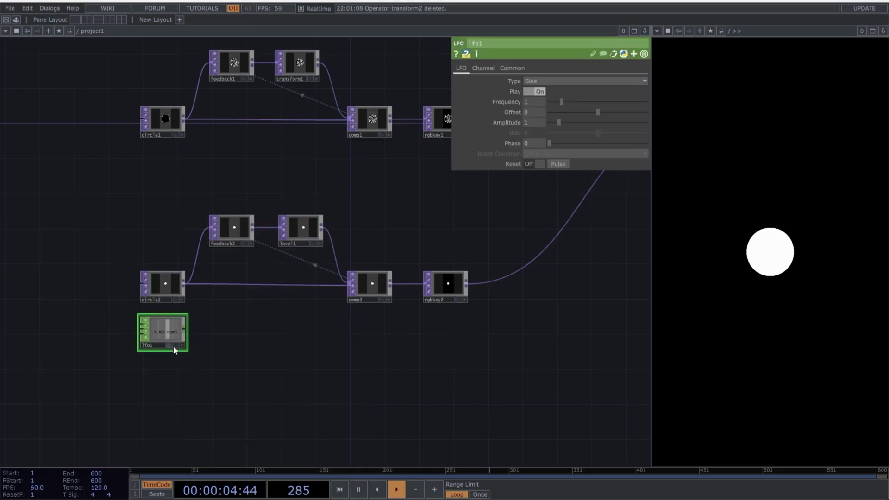
key(ctrl+c)
key(ctrl+v)
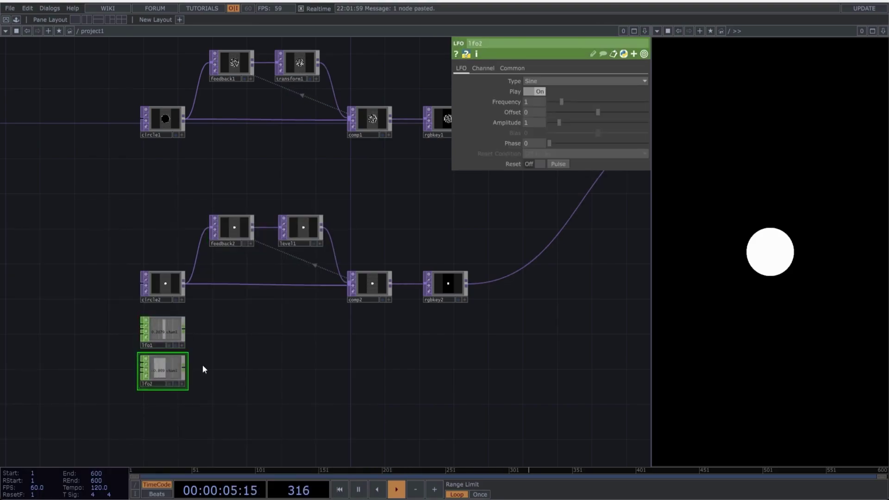
Drive circle2's Center X with chan1 of lfo1 and its Center Y with chan1 of lfo2
click(163, 329)
drag(195, 304, 222, 298)
click(196, 284)
click(208, 339)
drag(193, 326, 554, 101)
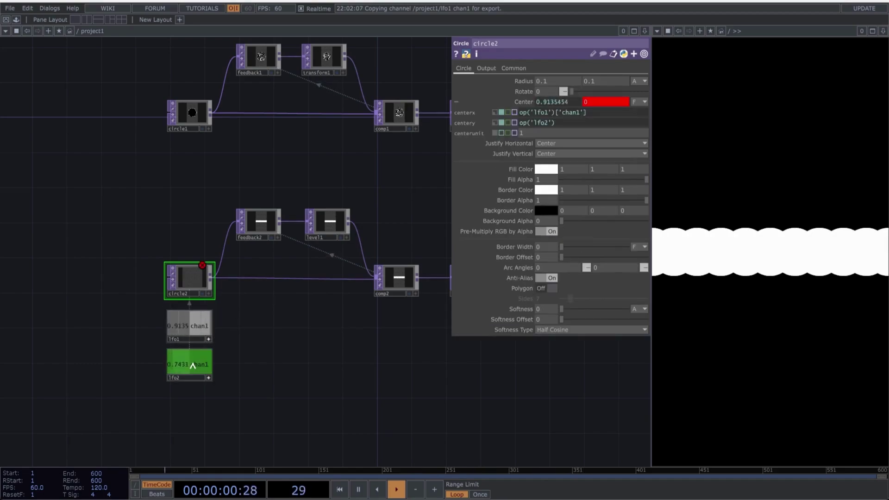
drag(195, 364, 602, 99)
click(600, 95)
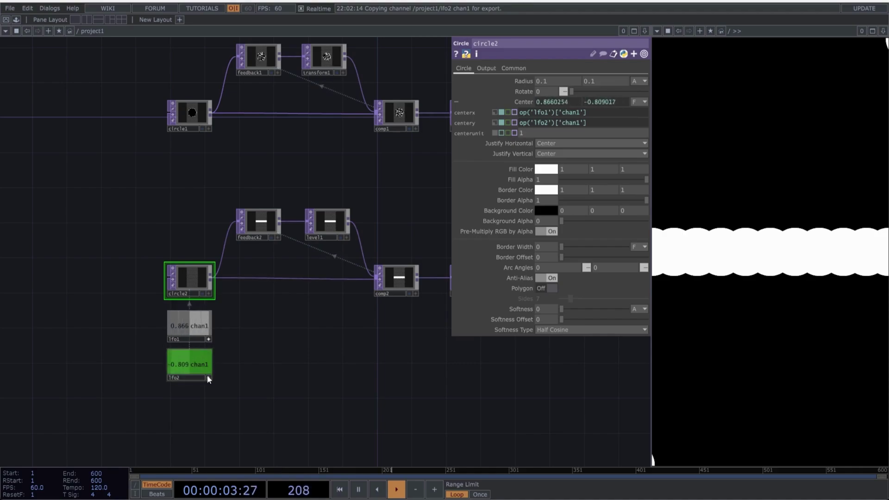
click(209, 340)
Set lfo1's Frequency to 0.25 and its Amplitude to 0.25
drag(230, 312, 169, 387)
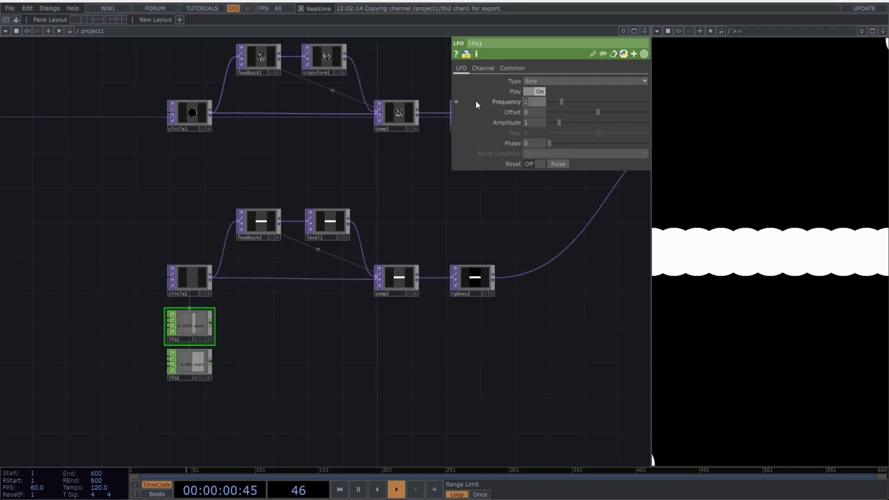
middle_drag(476, 101, 441, 105)
key(Tab)
text(0.25)
key(Tab)
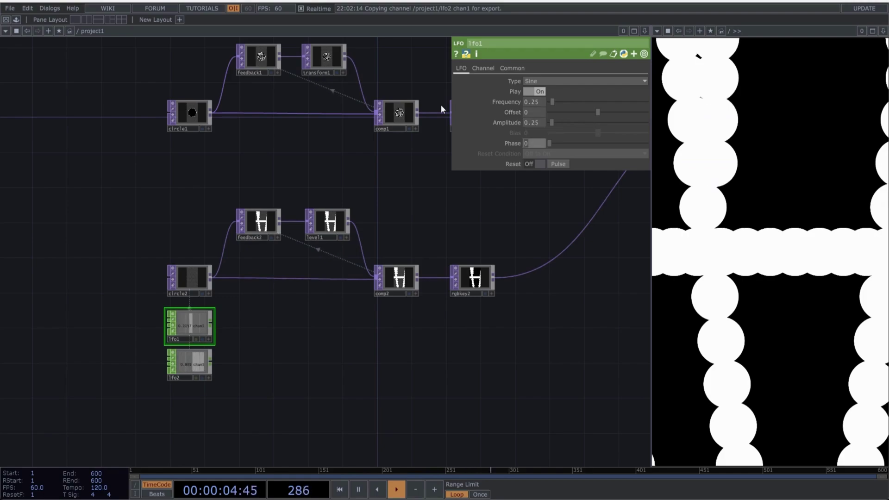
Set lfo2's Frequency to 0.25, Amplitude to 0.14 and Phase to 0.25
click(194, 364)
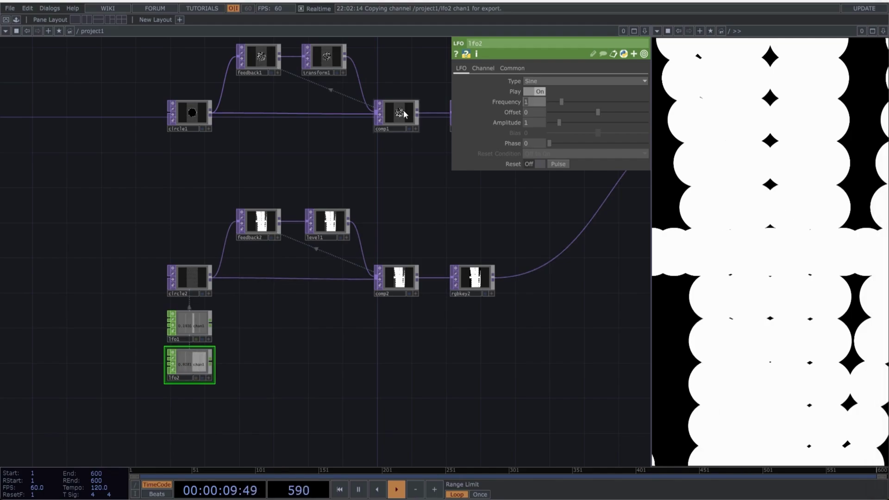
text(0.25)
key(Tab)
key(Tab)
text(0.14)
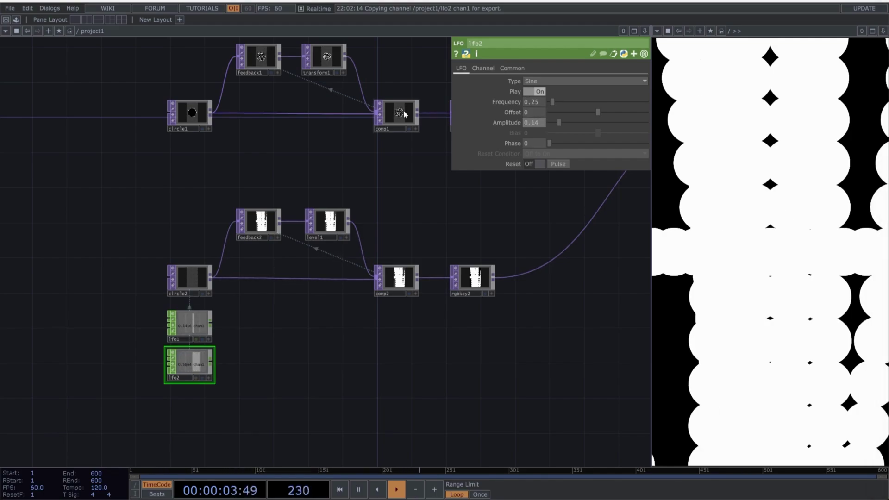
key(Tab)
text(0.25)
key(Tab)
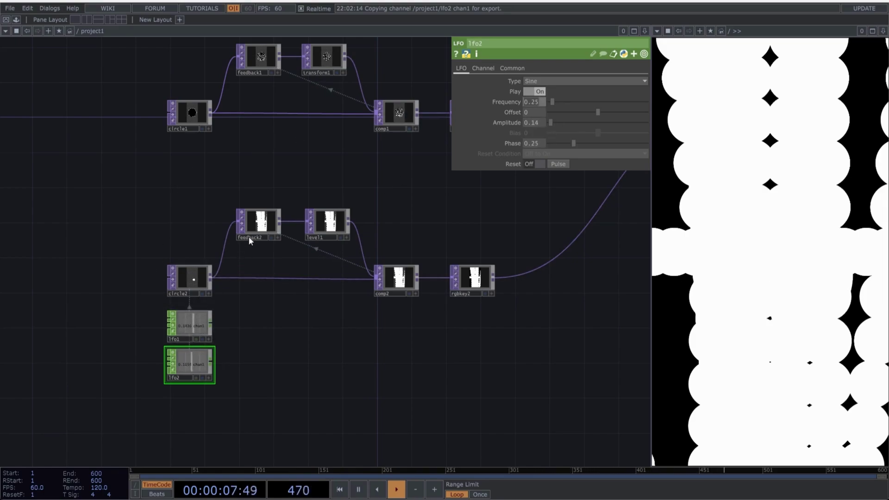
Reset the feedback2 loop to clear the accumulated white trails
drag(237, 303, 165, 382)
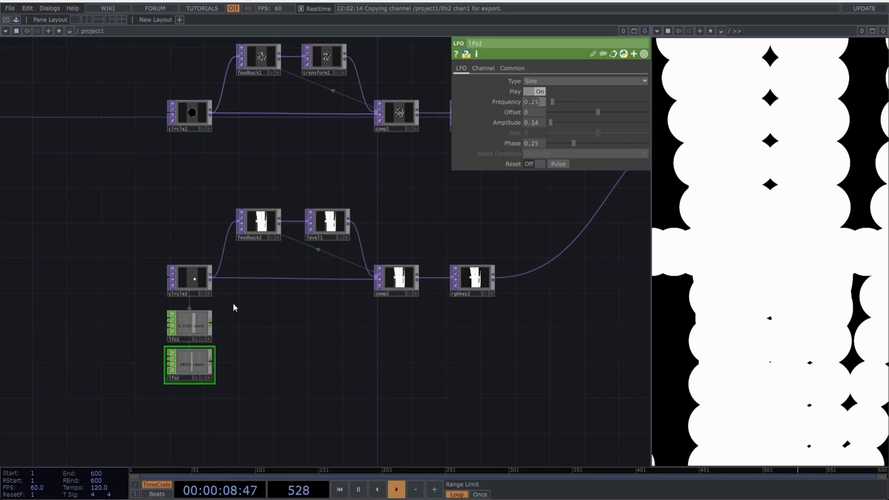
drag(233, 303, 165, 383)
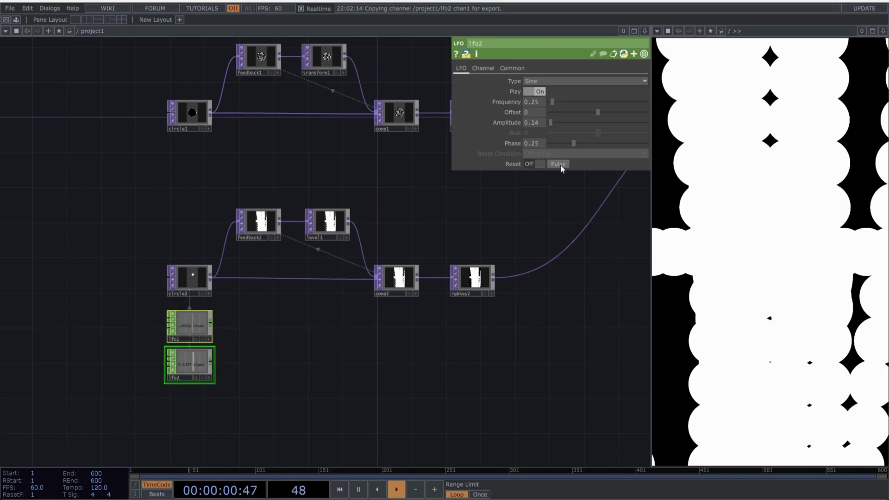
click(271, 218)
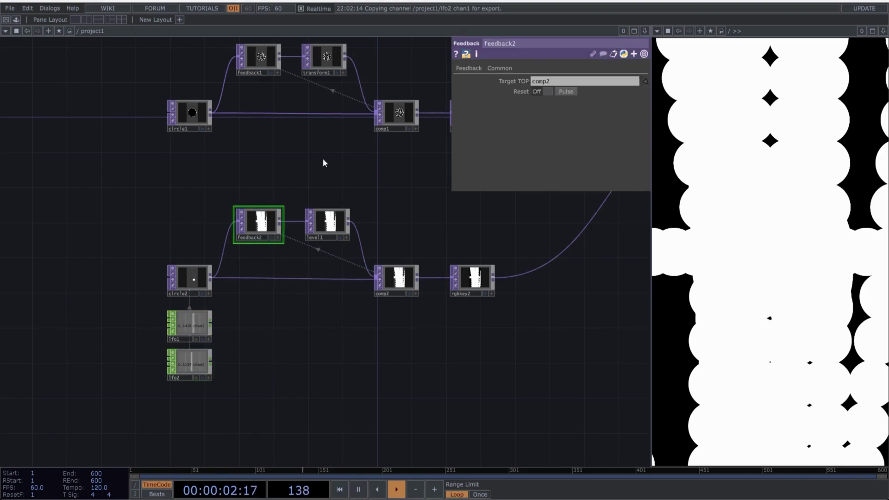
click(566, 91)
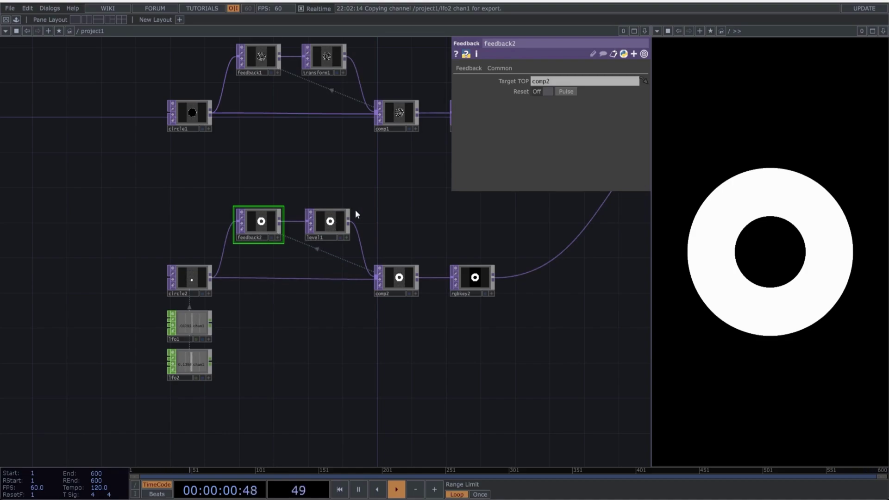
Lower level1's post Opacity to about 0.924 so the circle's trail fades
click(327, 229)
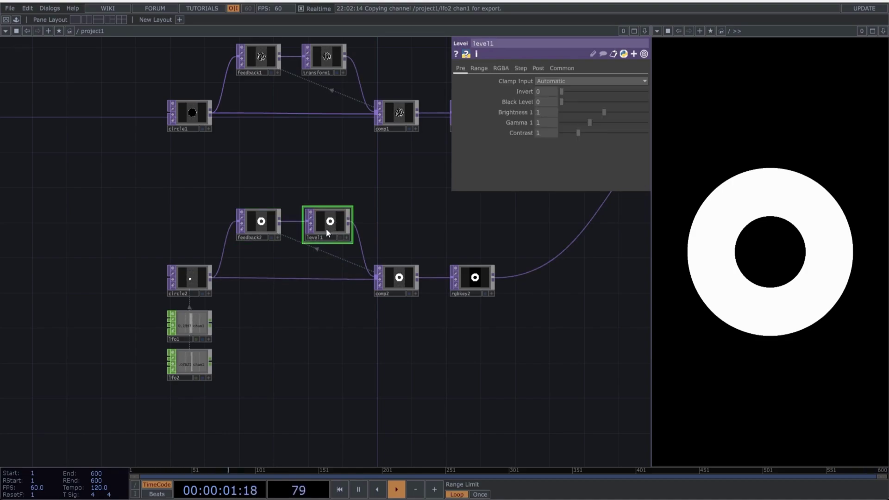
click(541, 68)
drag(646, 90, 640, 91)
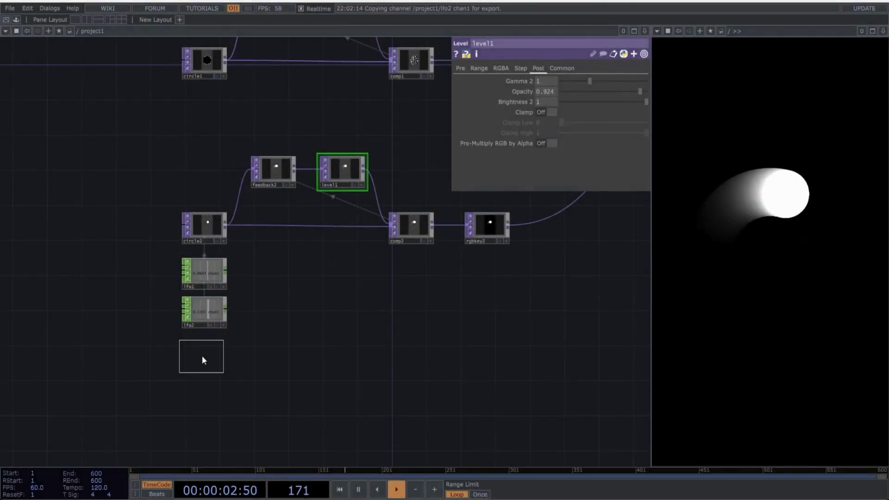
Add an LFO CHOP below lfo2 and a connected Math CHOP that remaps the range -1 to 1 onto 0 to 0.2
click(203, 356)
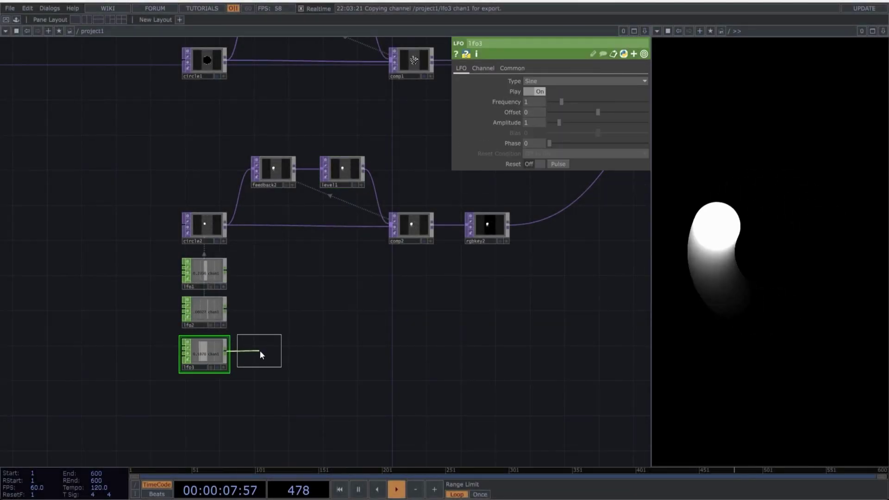
click(260, 352)
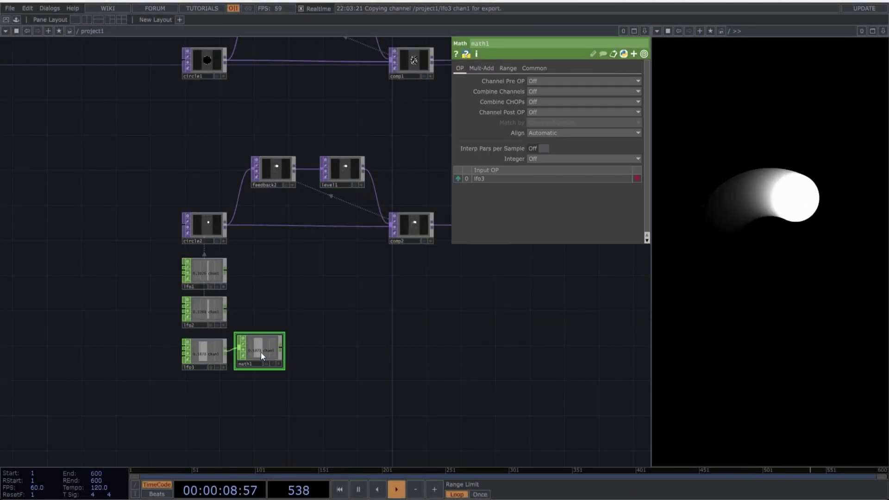
click(509, 68)
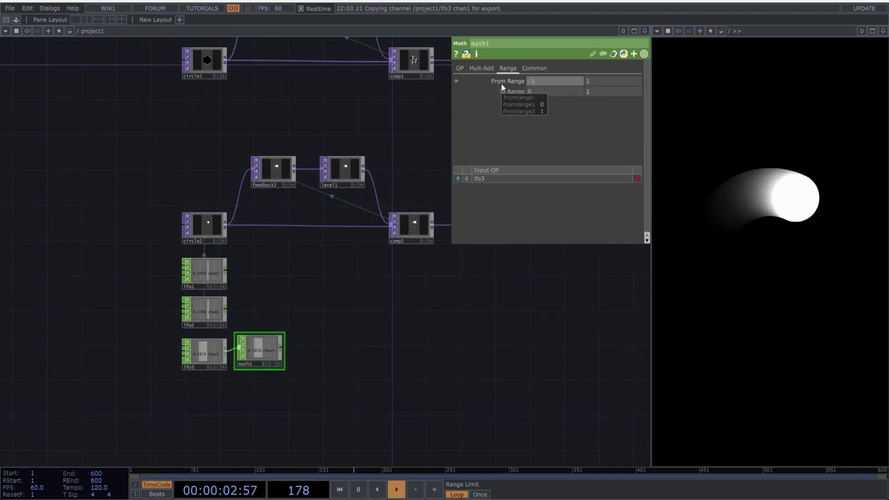
click(601, 91)
text(0.)
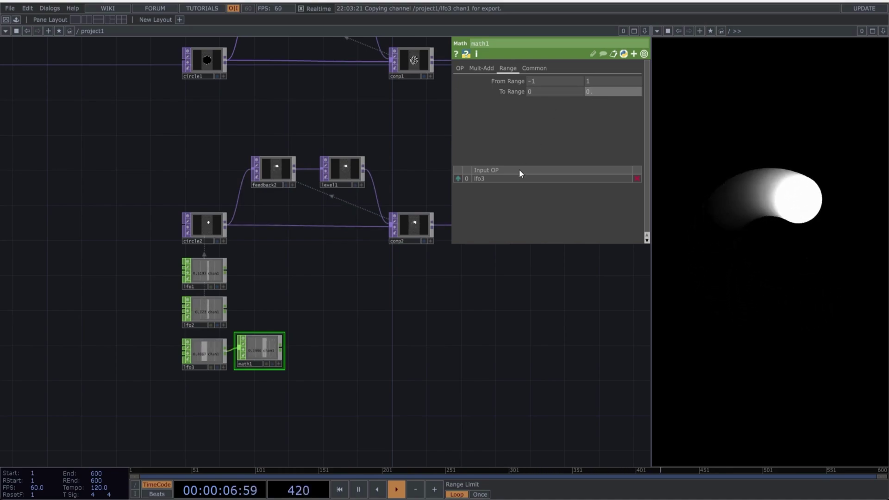
text(2)
key(Return)
Set lfo3's Frequency to 0.2
click(212, 353)
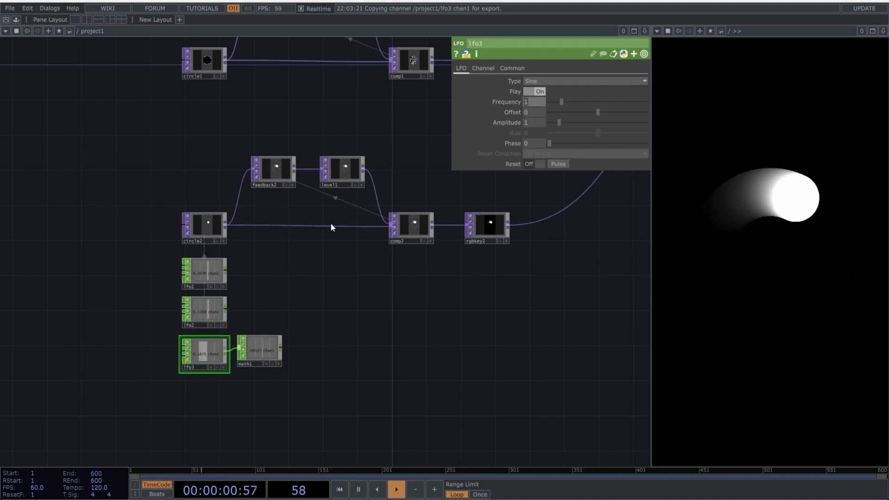
text(0.2)
key(Return)
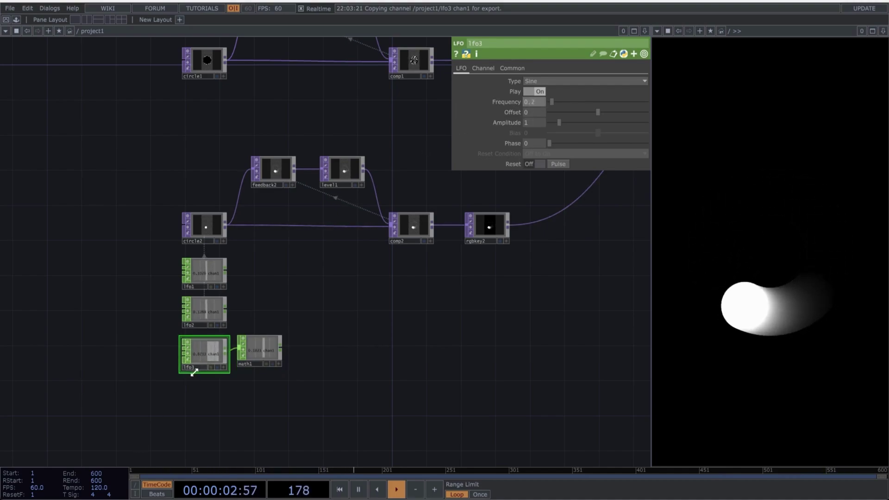
Drive both circle2 Radius values with chan1 of math1, and reduce math1's upper To Range value to 0.1
click(214, 235)
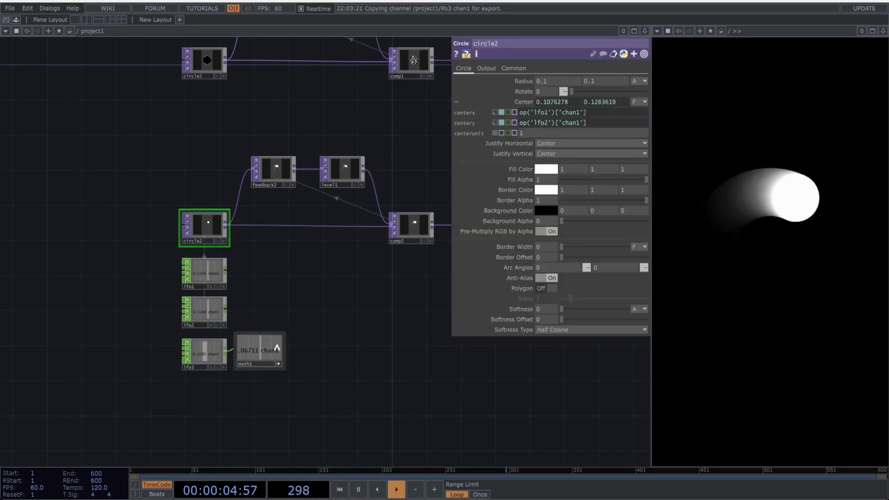
drag(277, 348, 527, 83)
click(531, 84)
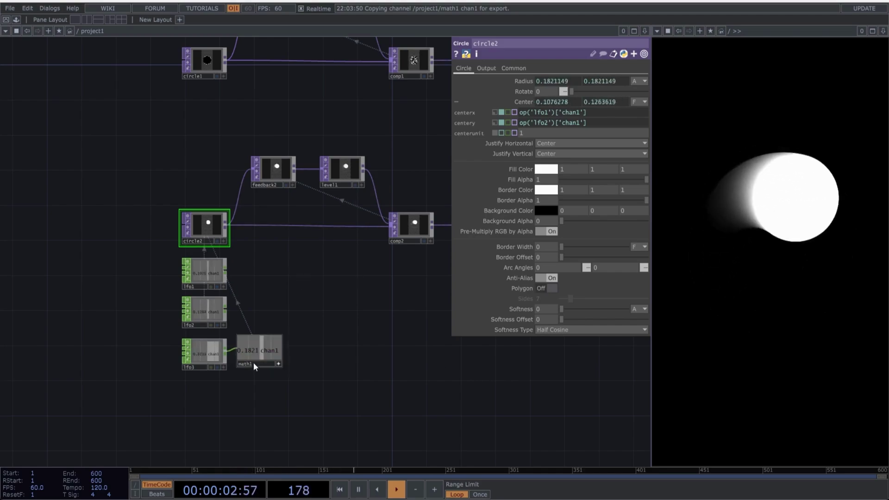
click(260, 350)
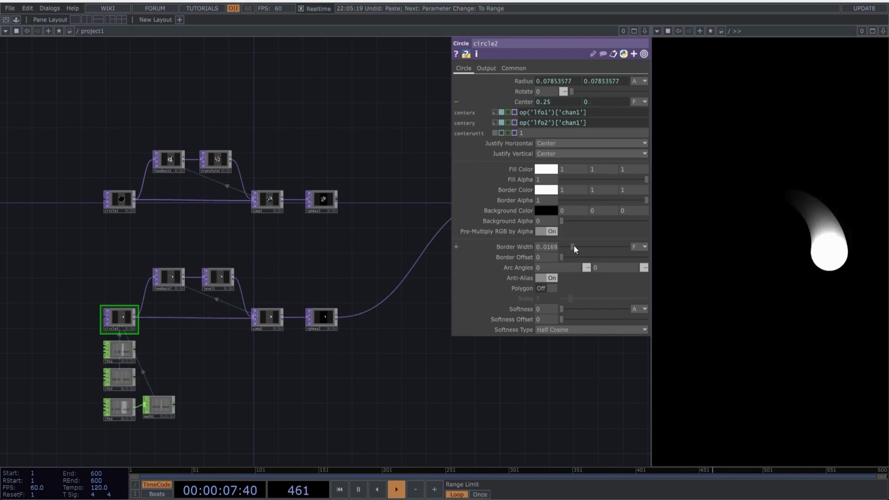
Give circle2 a Border Width of about 0.0204 and a green Border Color of 0, 1, 0.5
drag(574, 246, 575, 245)
click(547, 190)
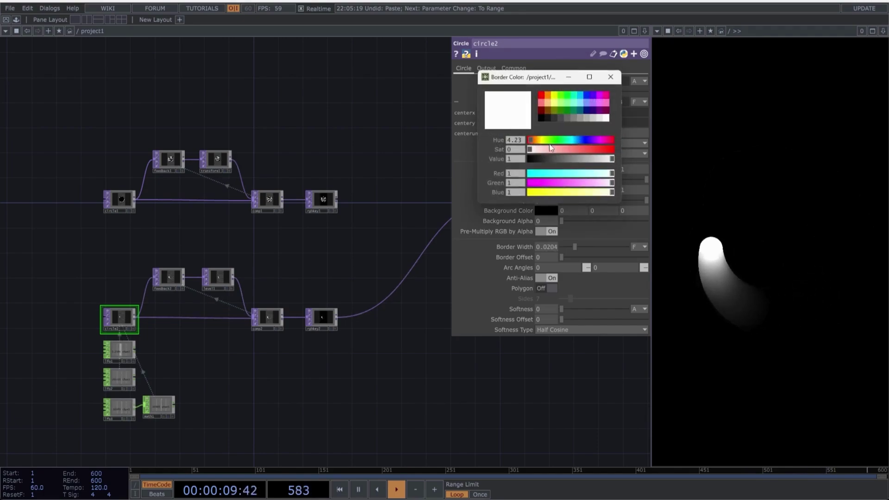
click(547, 98)
click(565, 140)
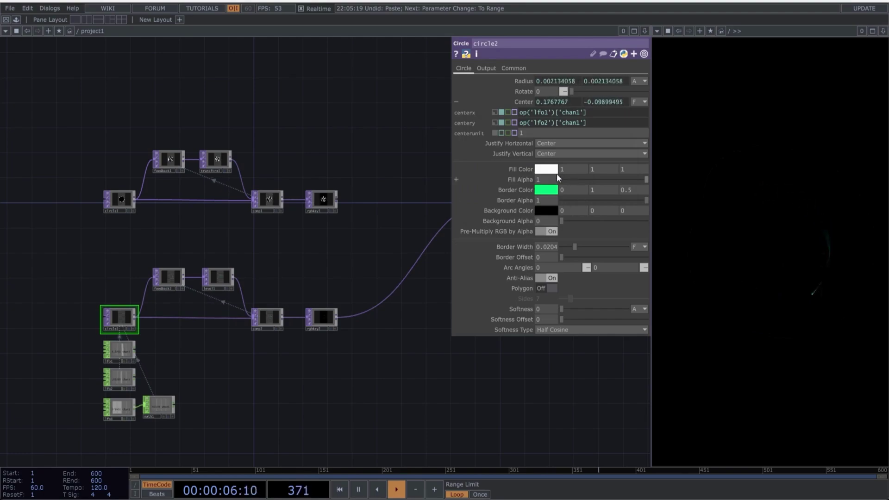
Set circle2's Fill Color to blue-violet with hue 259 and its Border Width to about 0.0056
click(547, 170)
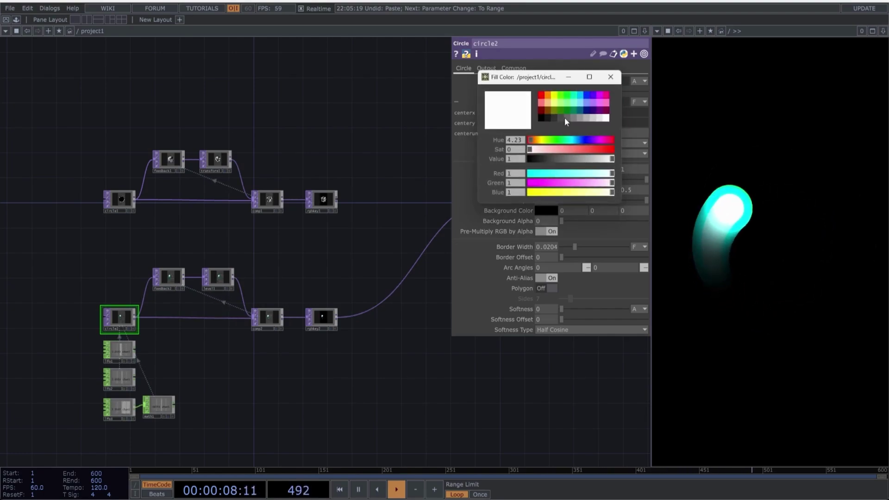
click(601, 101)
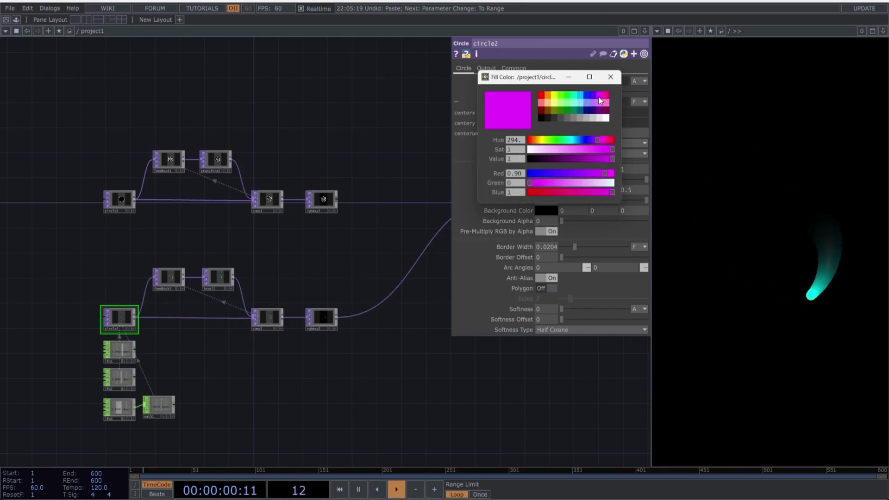
mouse_move(590, 140)
mouse_down()
mouse_move(544, 141)
mouse_move(590, 141)
mouse_up()
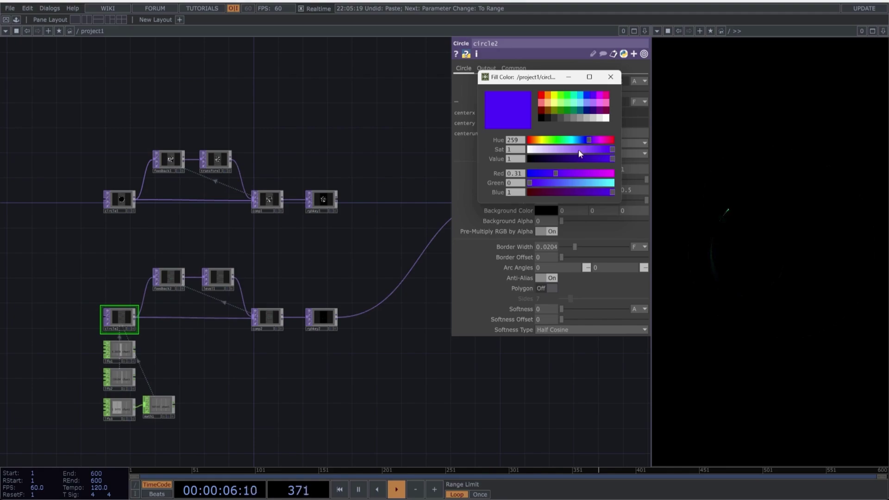
click(610, 76)
drag(577, 246, 566, 246)
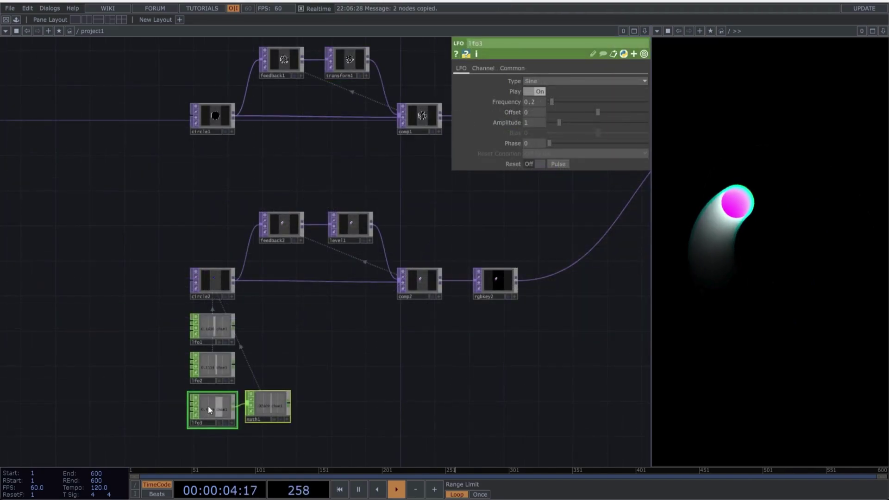
Duplicate lfo3 and math1 below the originals and set math2's upper To Range value to 1
key(ctrl+v)
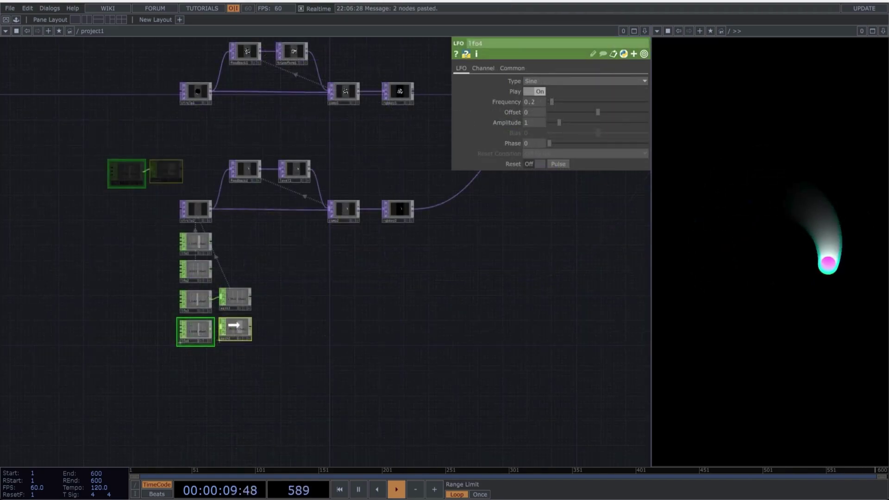
click(211, 330)
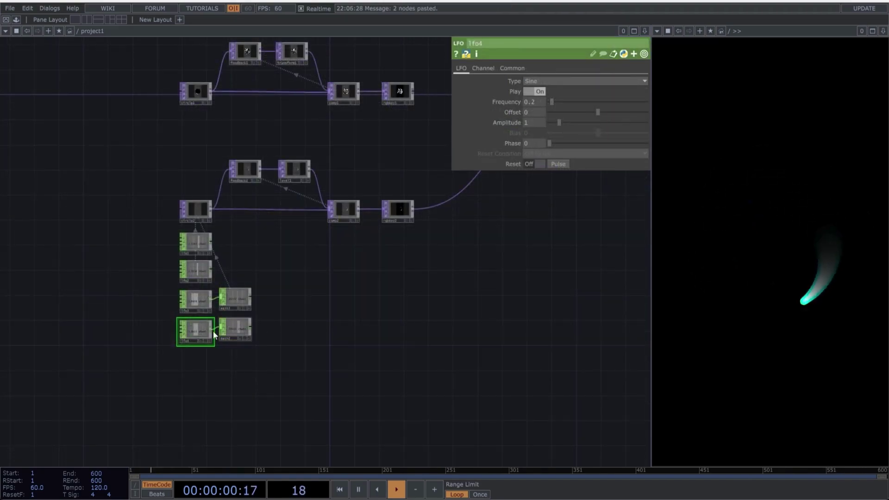
click(234, 329)
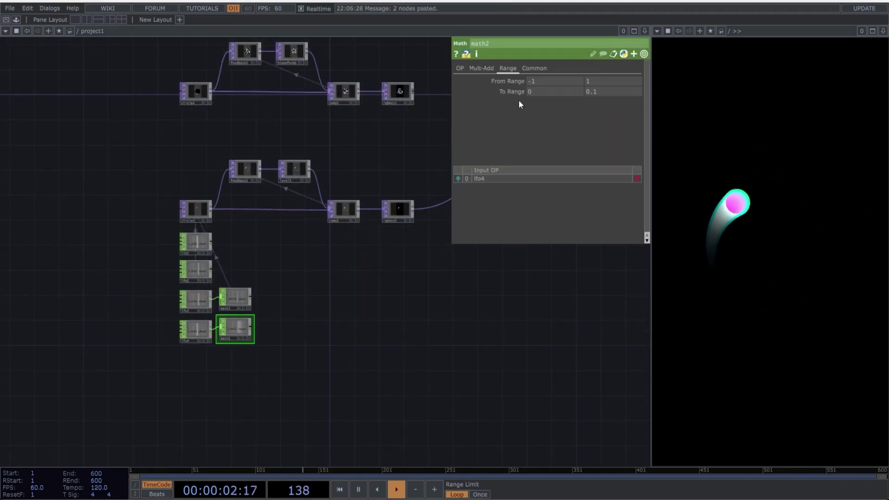
click(602, 92)
text(1)
key(Return)
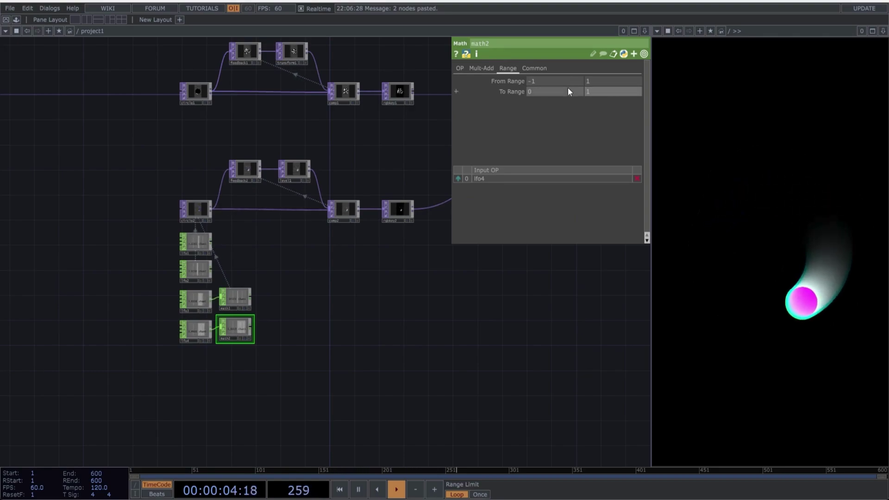
Set lfo4's Frequency to 1
click(197, 331)
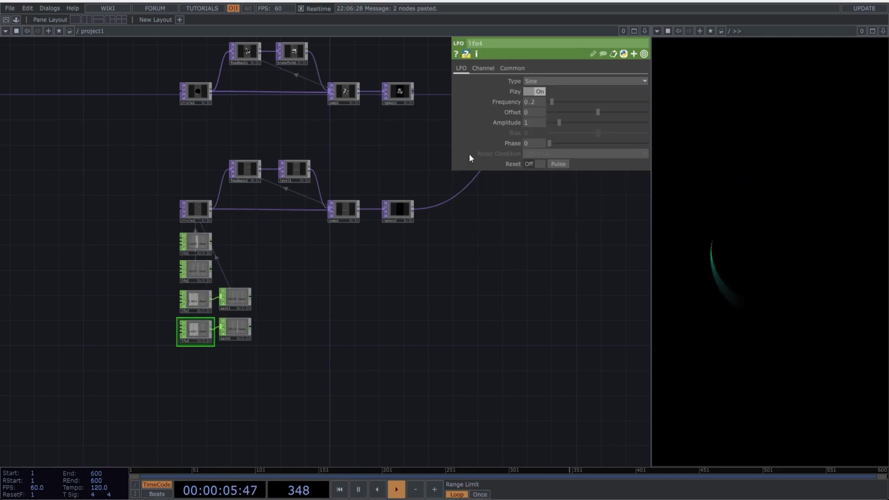
click(535, 101)
text(1)
key(Return)
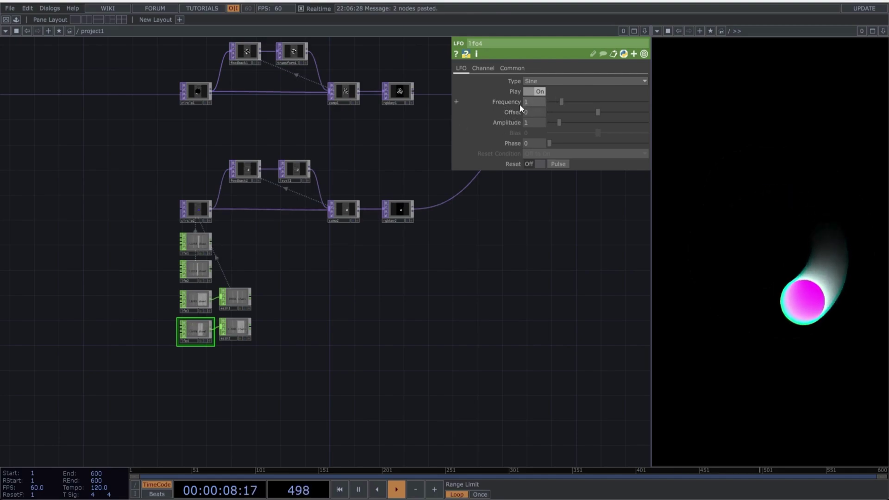
Drive the green value of circle2's Fill Color and the red value of its Border Color with chan1 of math2
click(199, 217)
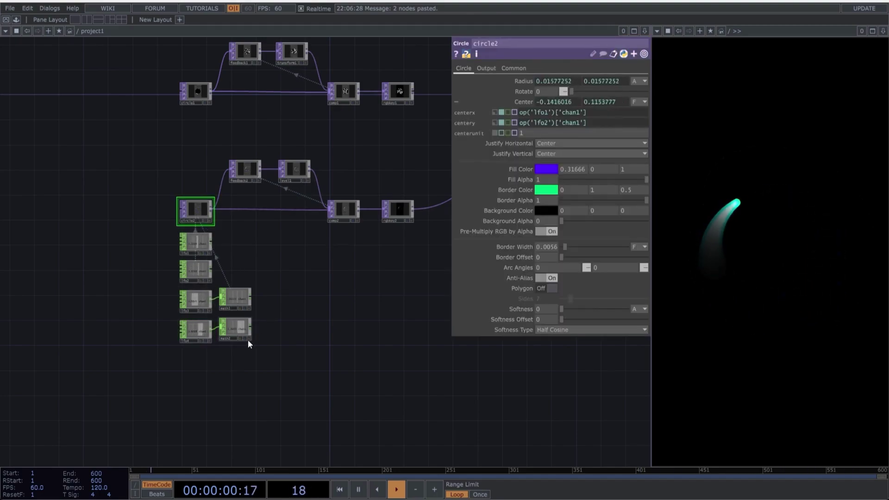
click(249, 339)
drag(239, 329, 573, 202)
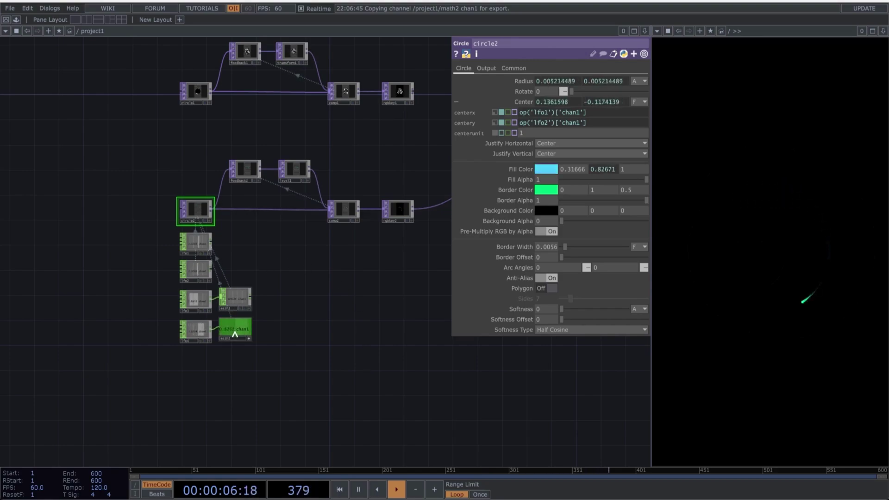
drag(627, 207, 578, 190)
click(578, 187)
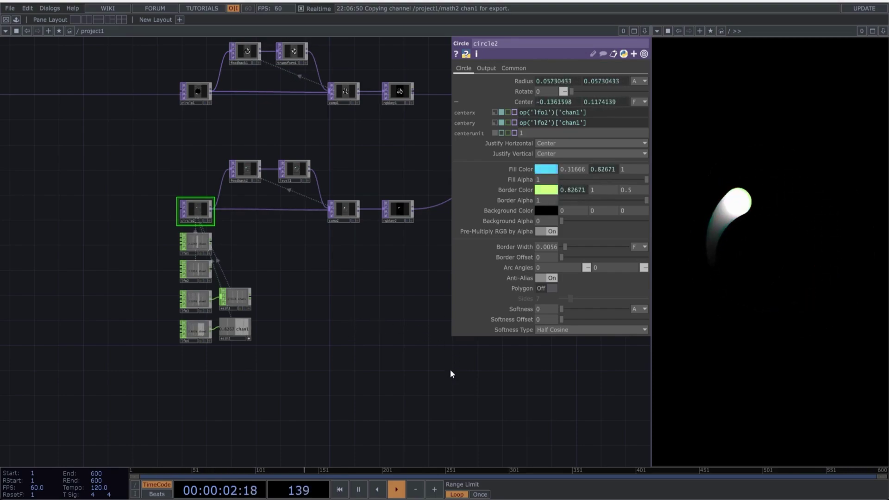
Change comp2's Operation to Over
drag(482, 387, 304, 405)
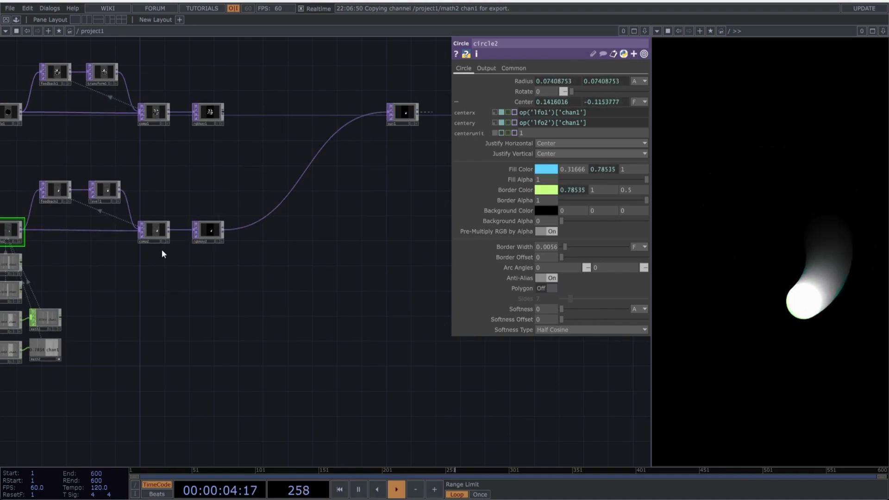
click(158, 234)
drag(193, 283, 256, 293)
click(552, 122)
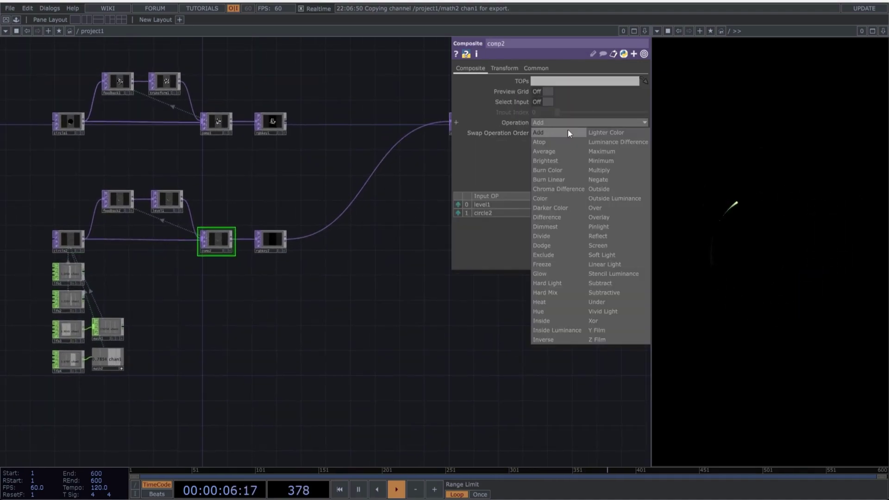
click(595, 208)
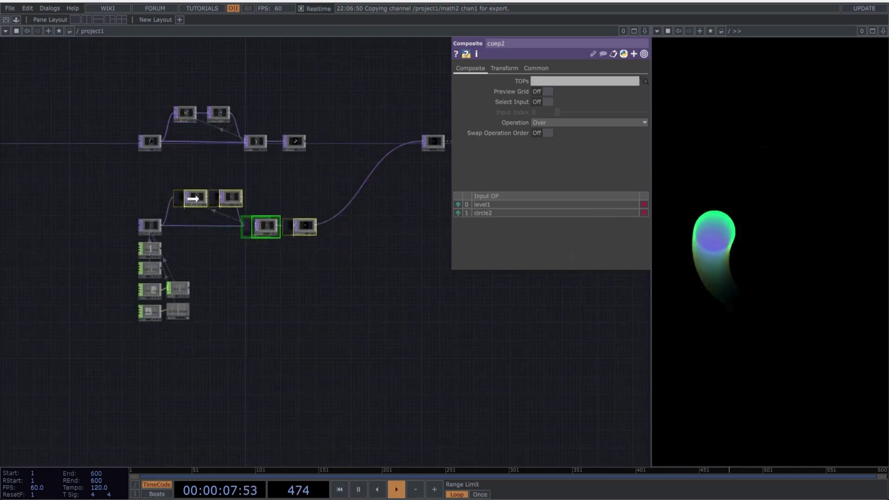
Make room behind circle2 and insert a Blur TOP before the feedback loop, with Pre-Shrink 3 and Filter Size 20
drag(221, 199, 222, 199)
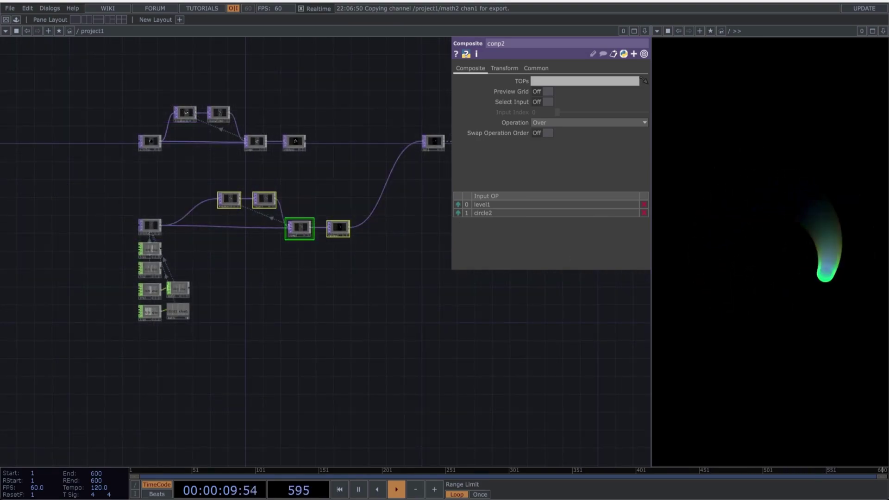
scroll(190, 237, up, 2)
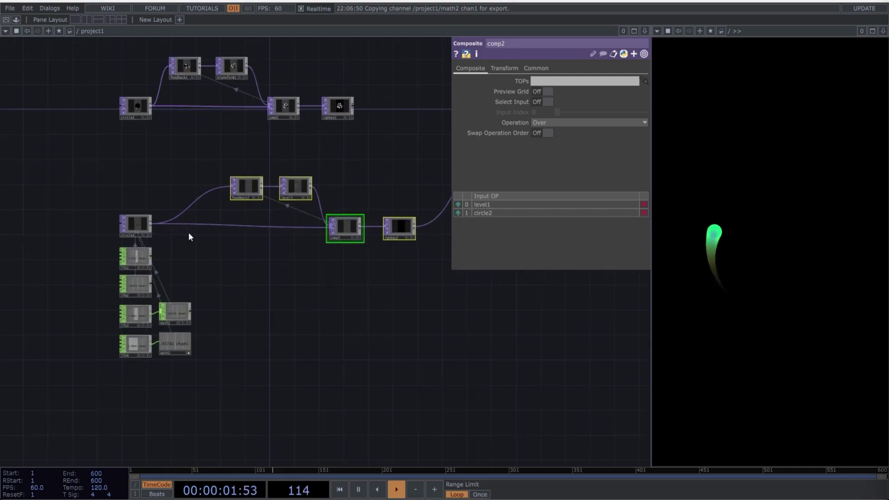
right_click(174, 220)
click(182, 210)
text(blur)
click(40, 144)
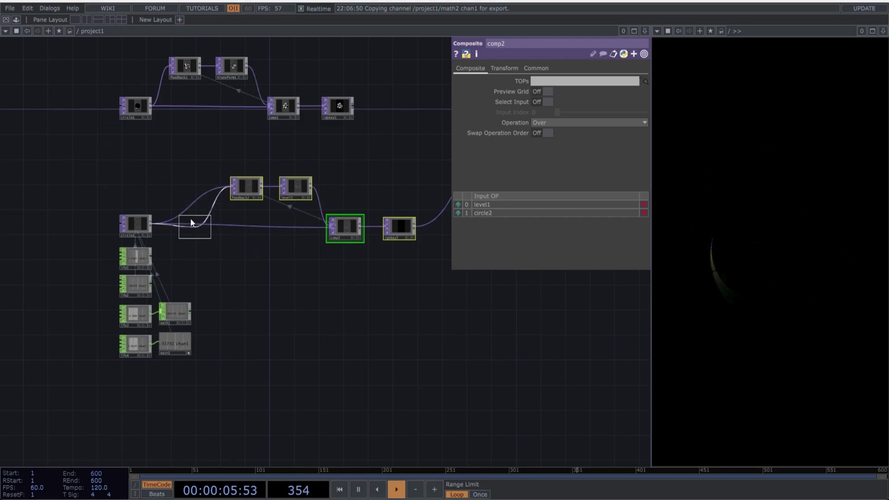
click(181, 213)
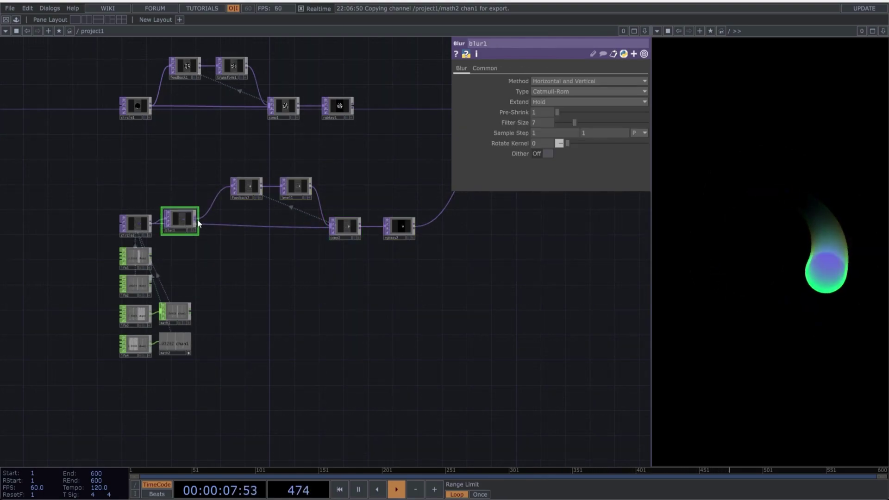
mouse_move(197, 219)
mouse_down()
mouse_move(288, 227)
mouse_move(184, 224)
mouse_up()
mouse_move(577, 122)
mouse_down()
mouse_move(612, 122)
mouse_move(582, 112)
mouse_up()
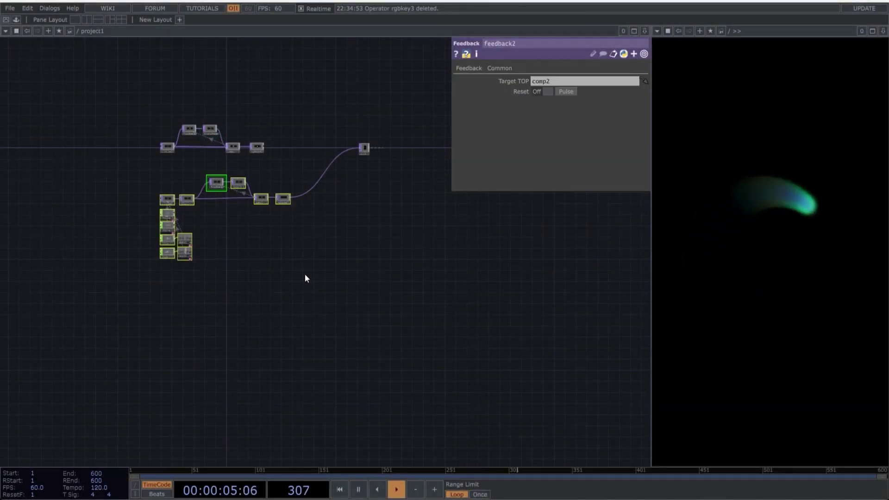
Paste a copy of the whole circle trail network below the original and connect its RGB Key output to out1
key(ctrl+v)
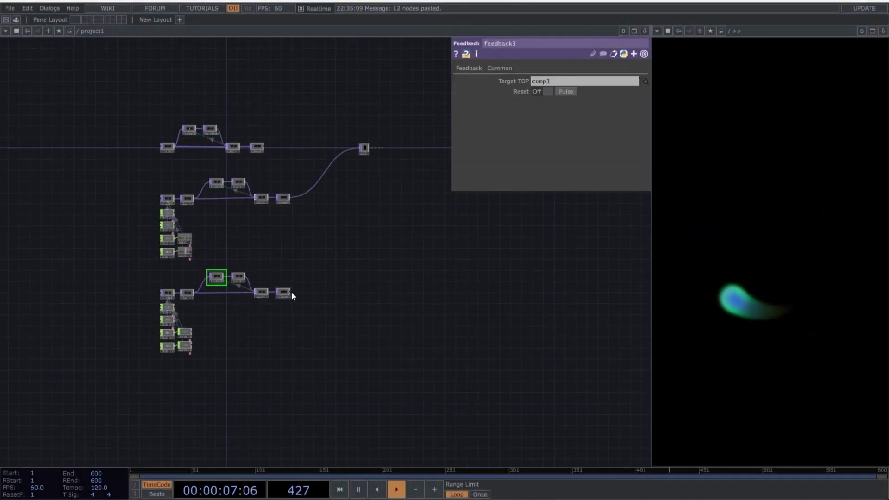
drag(291, 292, 350, 150)
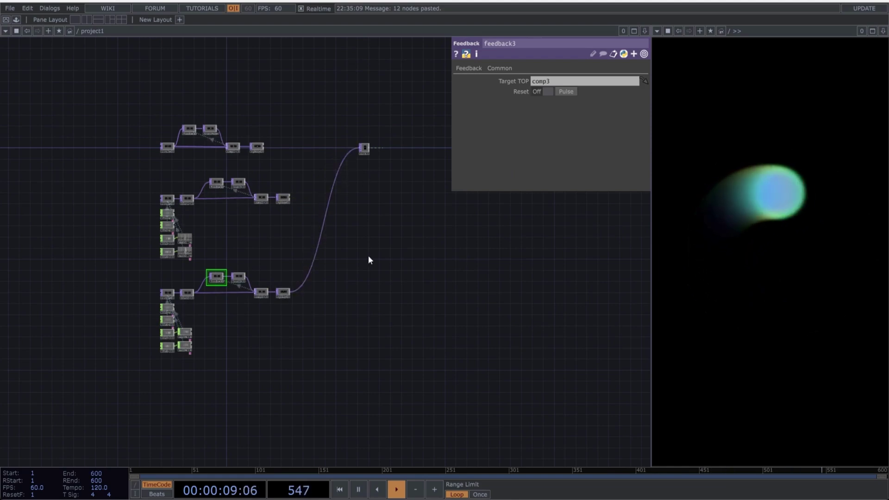
Switch both Center values of circle3 from the lfo5 and lfo6 exports to constants
drag(284, 329, 332, 302)
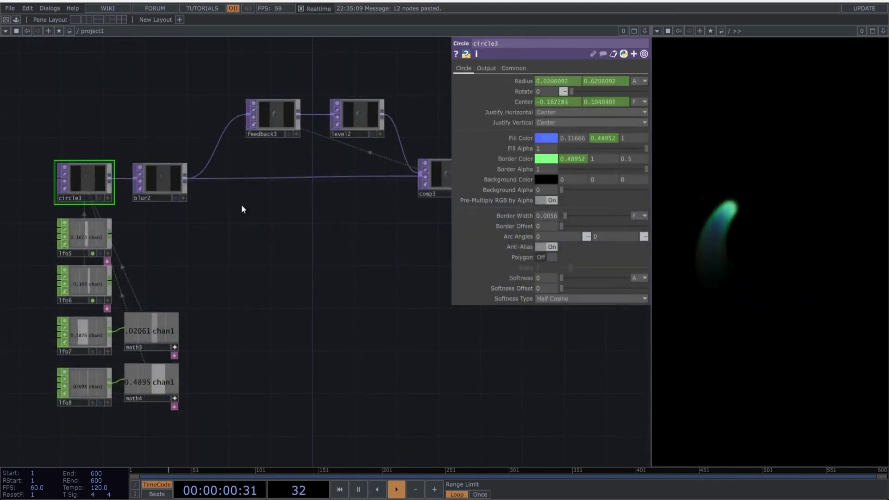
click(519, 99)
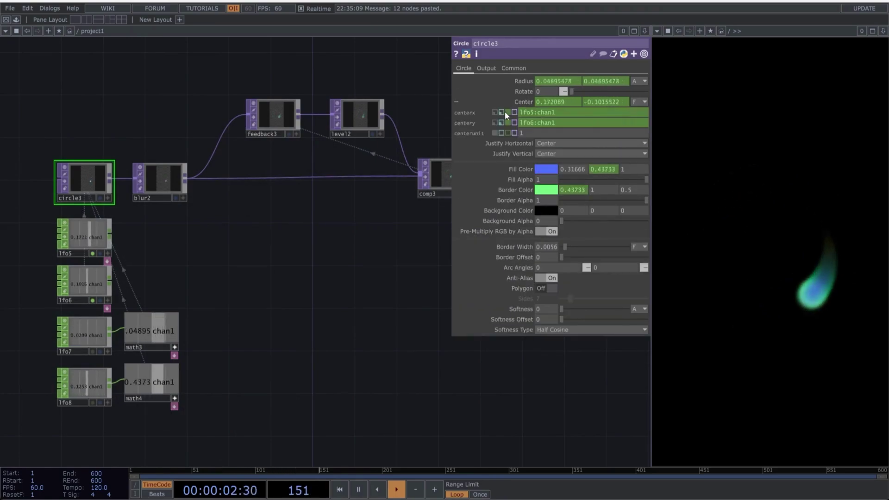
click(496, 111)
click(495, 123)
click(524, 99)
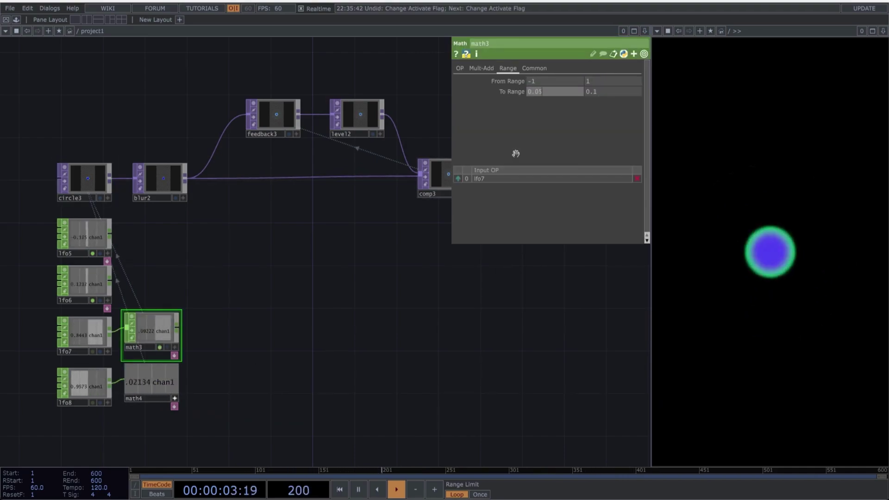
Set math3's To Range values to 0.05 and 0.2
text(.2)
key(Return)
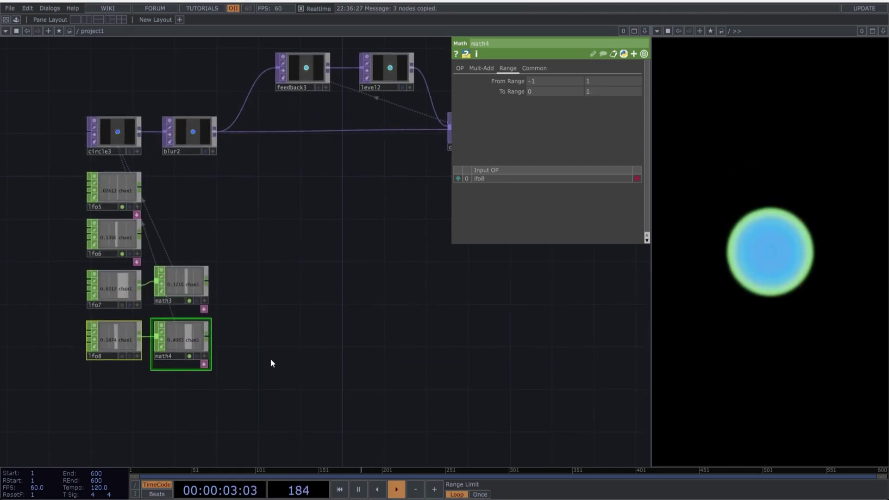
Duplicate lfo8 and math4 below the originals and give the new LFO a Frequency of 5
key(ctrl+v)
drag(173, 440, 176, 395)
click(132, 390)
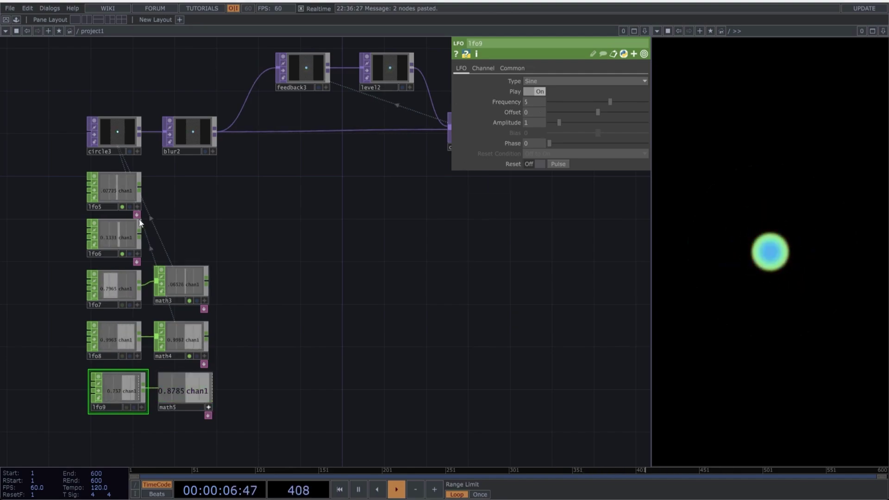
Drive the red value of circle3's Fill Color with a reference to chan1 of math5
click(113, 135)
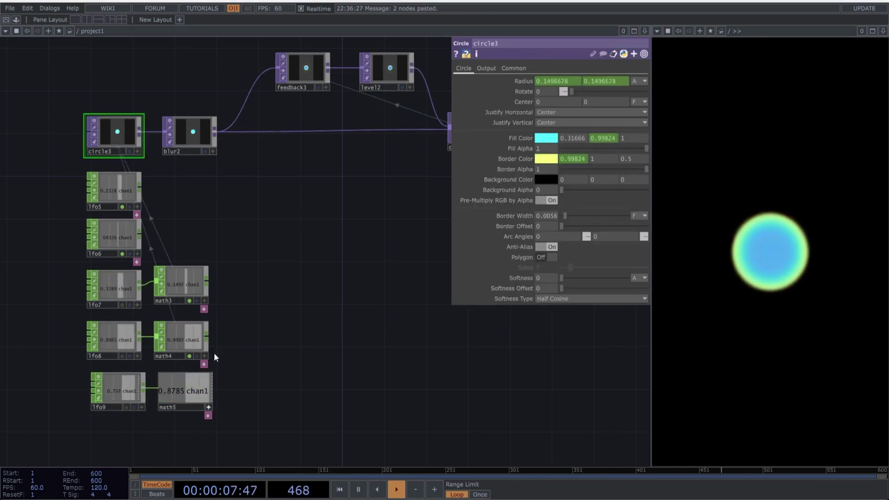
drag(195, 391, 574, 138)
click(574, 134)
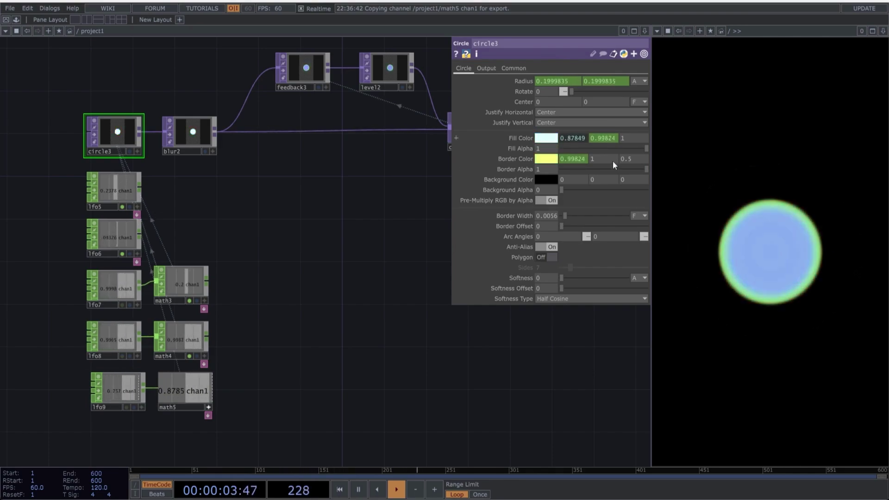
Switch the red value of circle3's Border Color to constant and export chan1 of math5 to its blue value
click(509, 157)
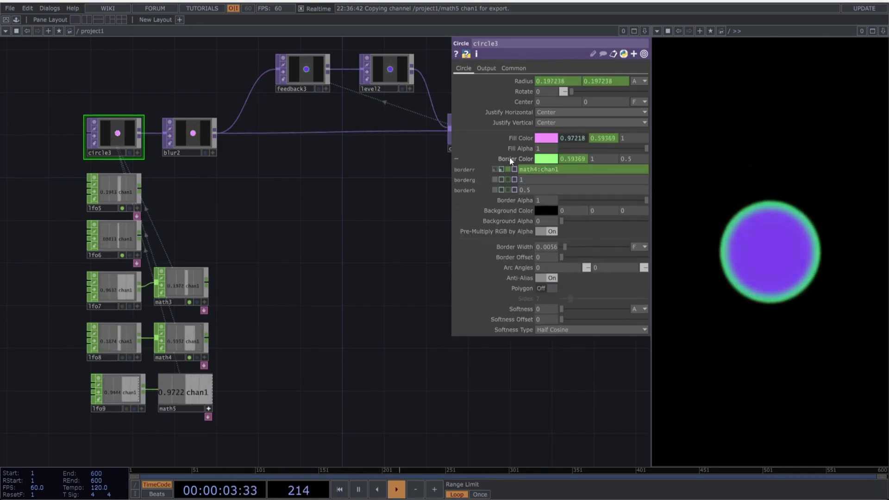
click(496, 169)
click(511, 158)
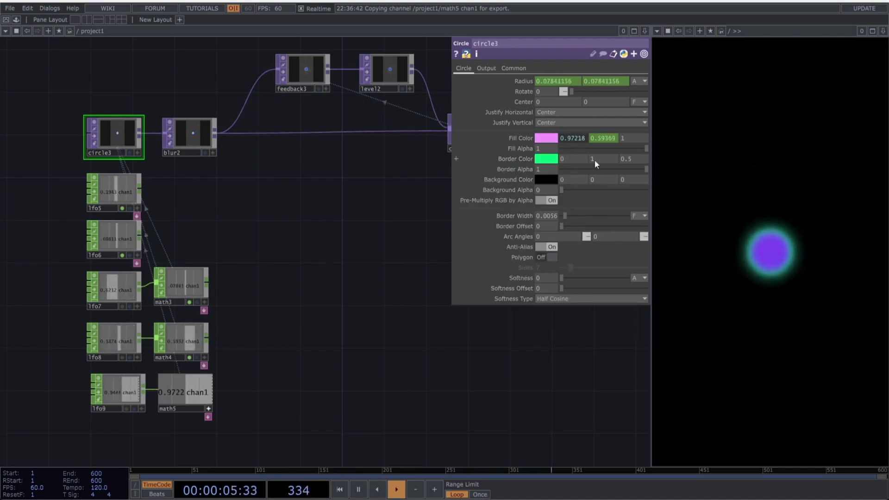
drag(338, 314, 636, 155)
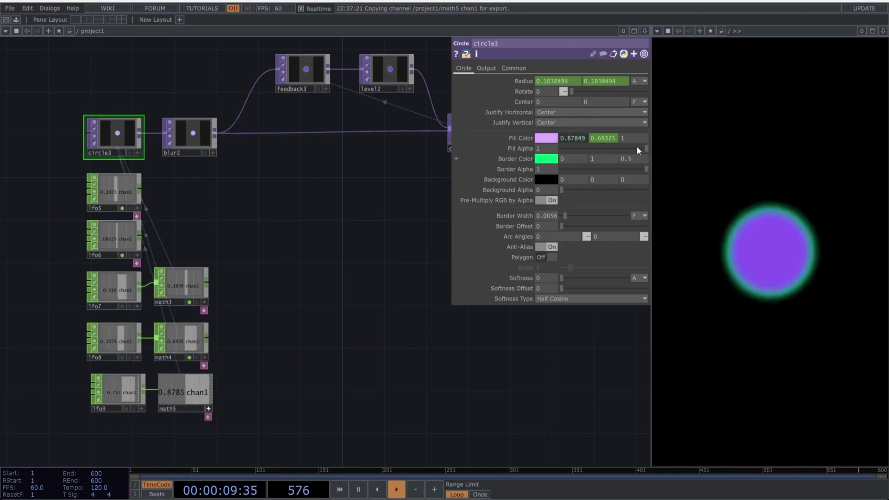
click(637, 146)
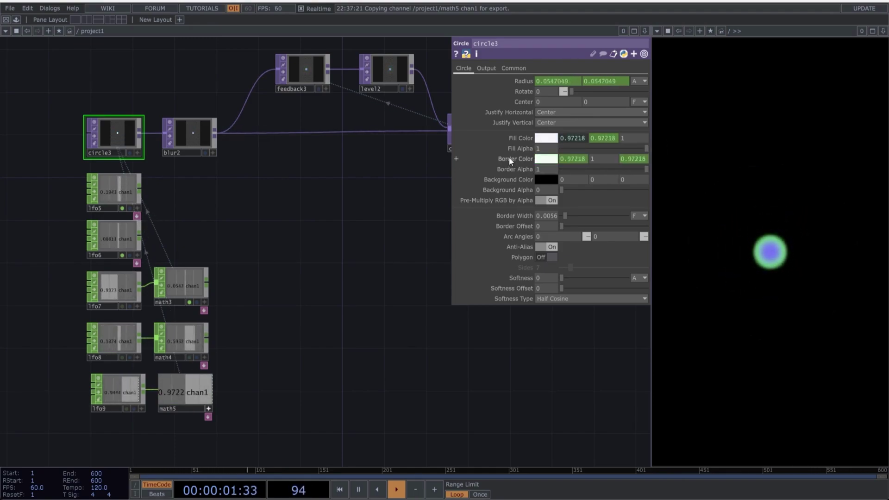
Set the blue value of circle3's Fill Color to 0.9
mouse_move(509, 157)
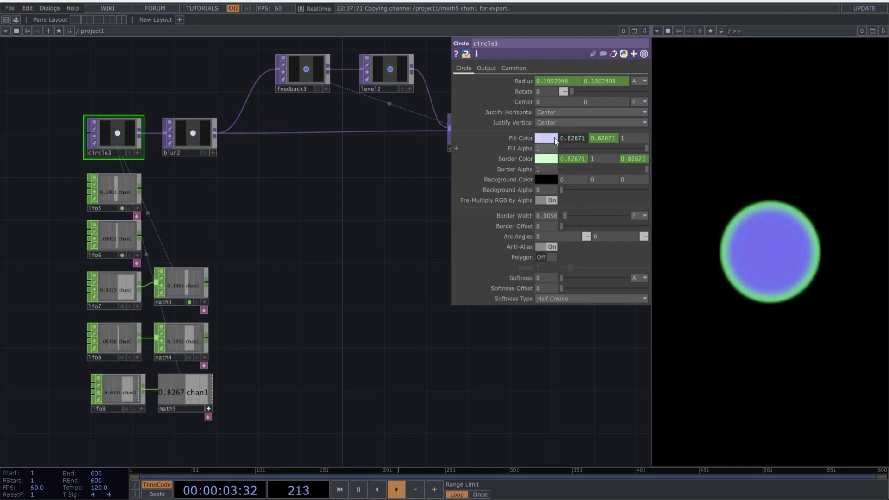
text(0.9)
key(Return)
Expand circle3's Fill Color sources and assign chan1 of math4 to its red value
click(518, 137)
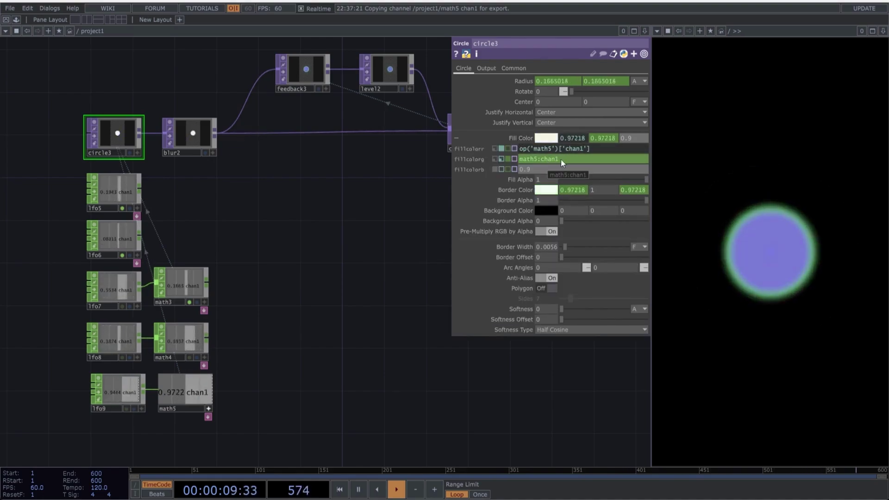
mouse_move(551, 149)
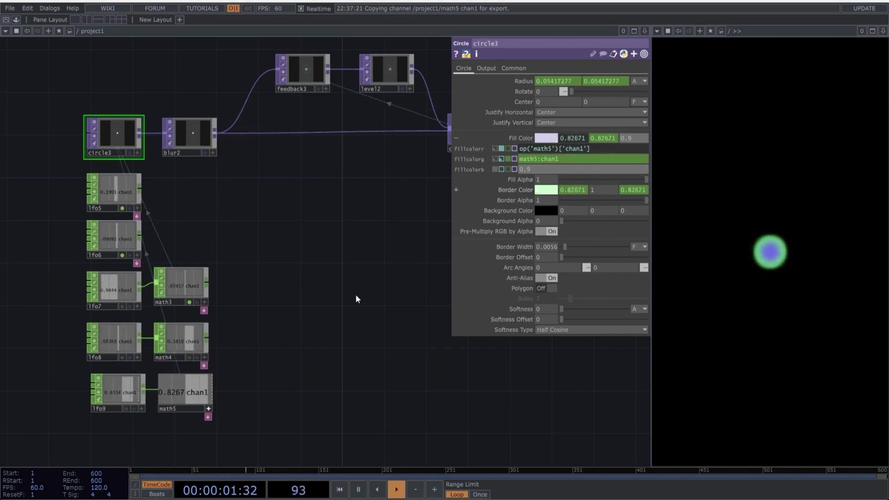
click(204, 357)
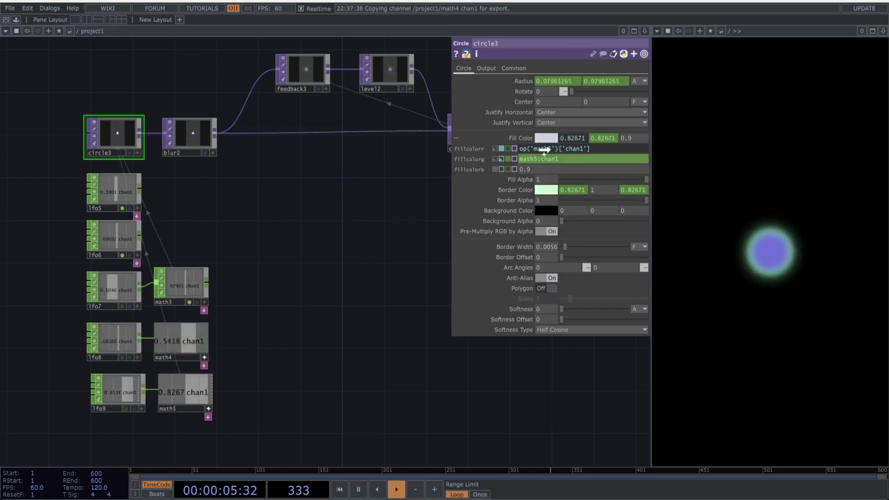
click(580, 127)
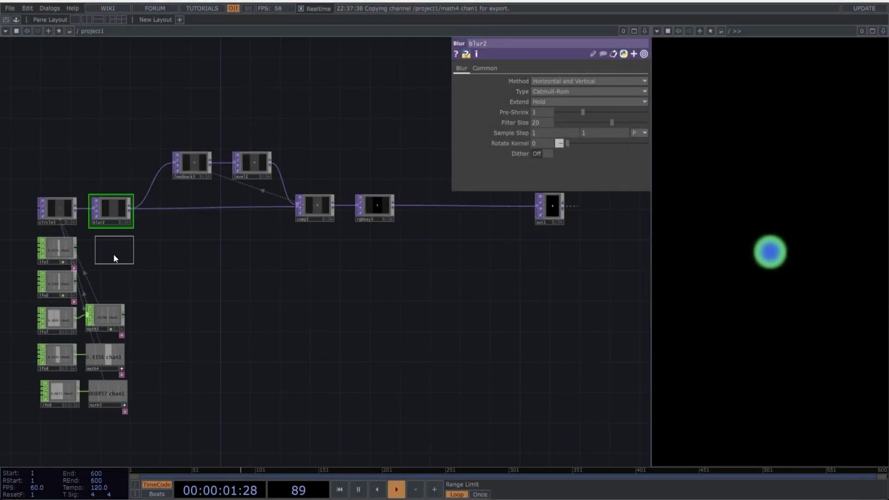
Add a Noise TOP below blur2 and a Displace TOP beside it
click(111, 254)
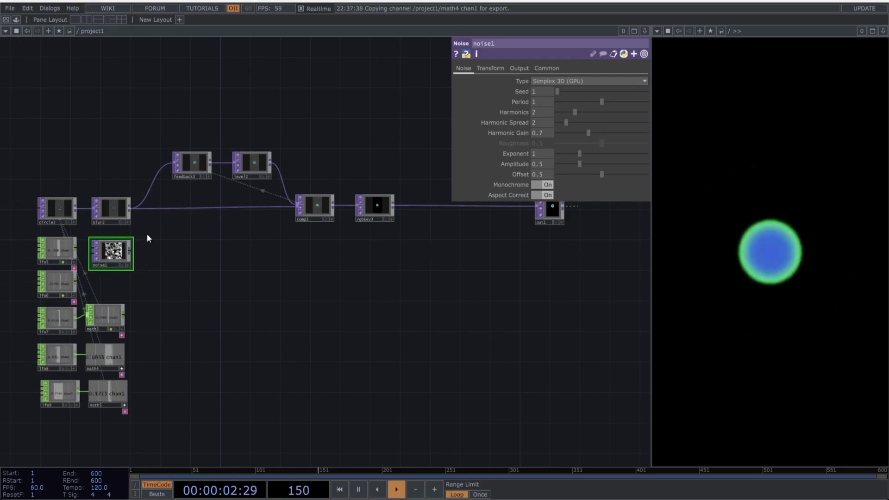
key(Tab)
click(32, 323)
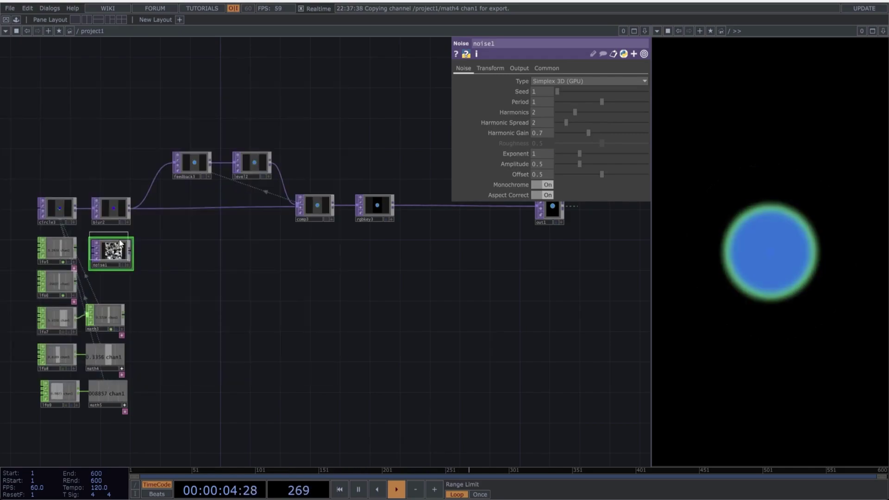
click(169, 232)
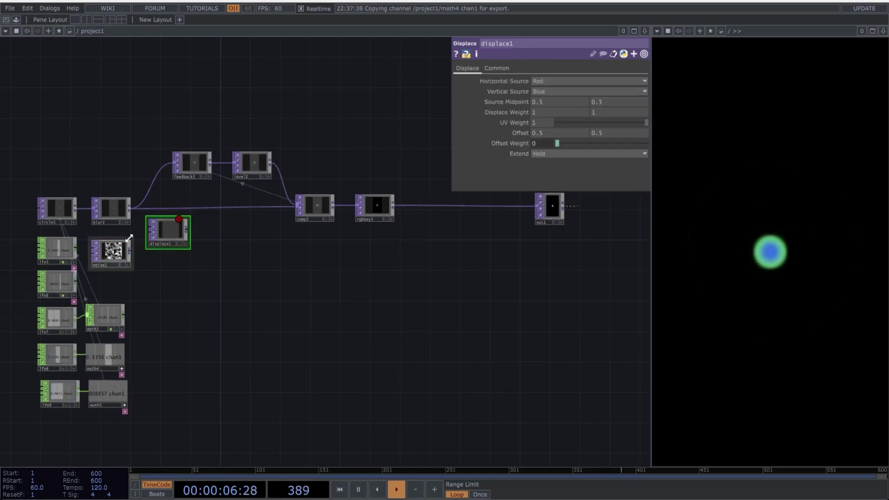
Wire blur2 and noise1 into displace1 and route its output to feedback3 and comp3
scroll(129, 237, up, 2)
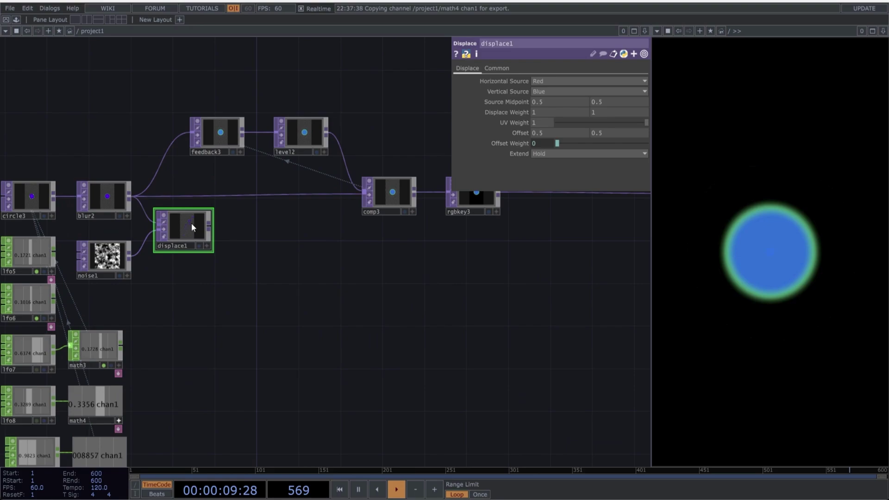
drag(239, 196, 194, 135)
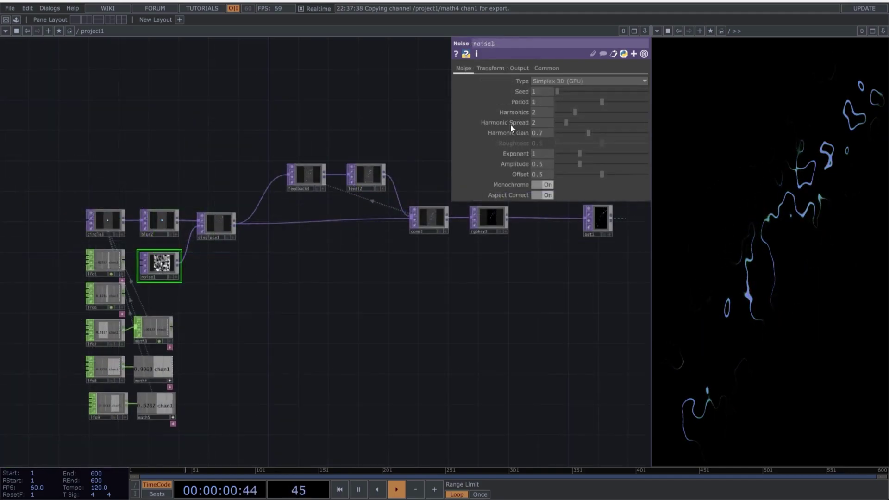
Set noise1's Output Resolution to Parent Panel Size
click(547, 68)
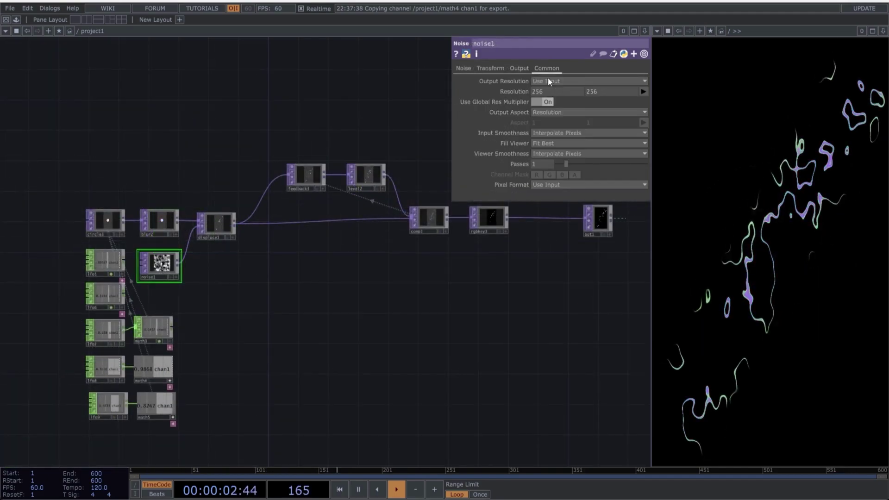
click(549, 81)
click(552, 185)
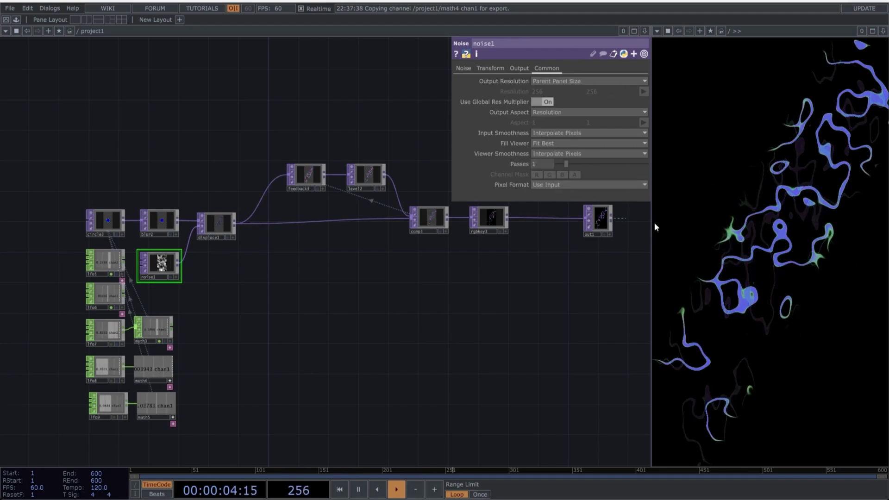
Set both Displace Weight values of displace1 to 0.01
click(213, 223)
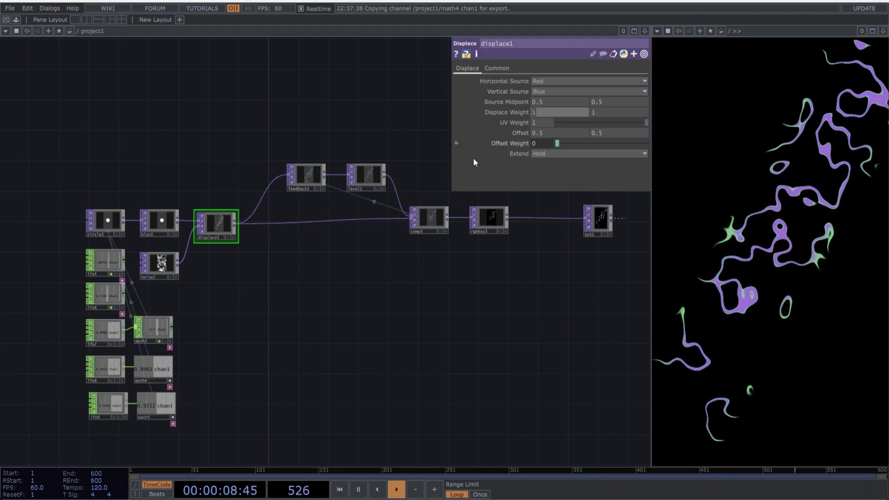
text(0.01)
key(Tab)
text(0.01)
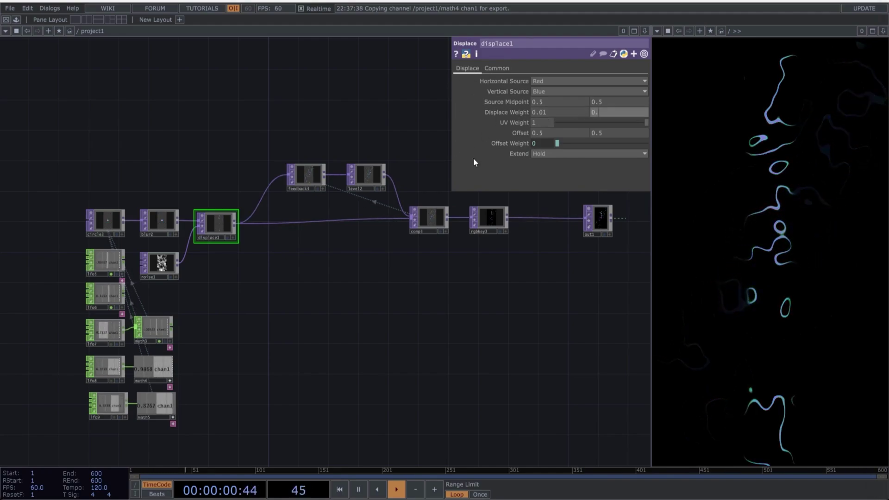
key(Tab)
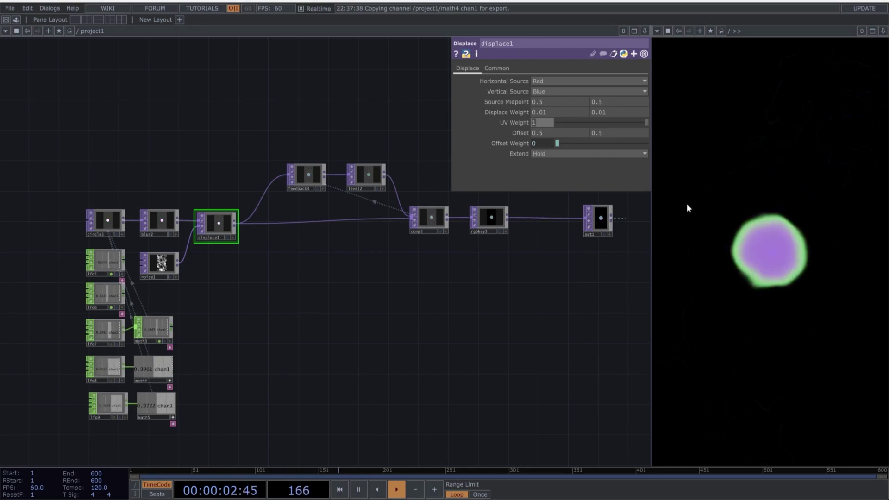
Set noise1's Period to 2, Harmonic Spread to 0, Harmonic Gain to 0.77 and Exponent to 1.76
click(169, 262)
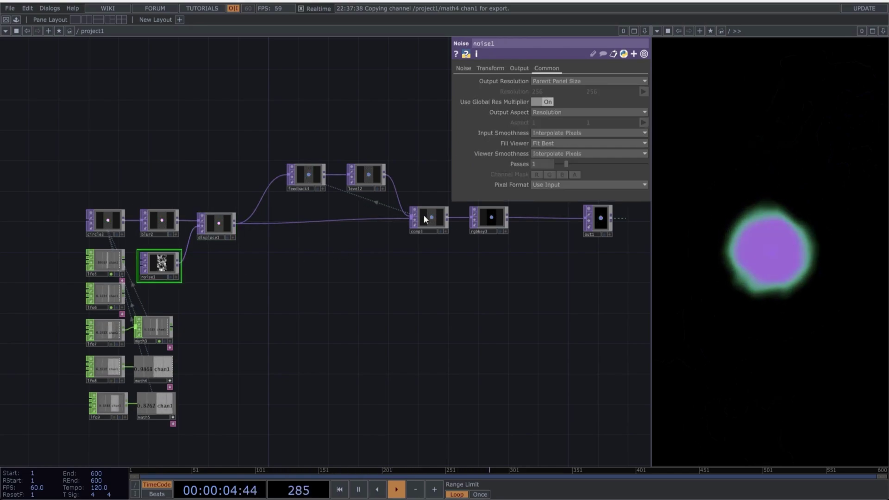
click(461, 68)
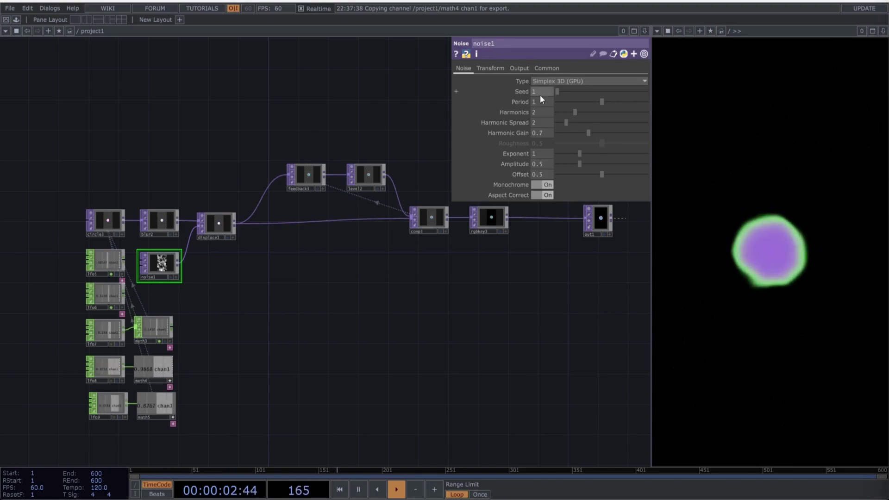
drag(540, 101, 428, 101)
text(2)
key(Tab)
key(Tab)
text(0)
key(Tab)
text(0.77)
key(Tab)
text(1.76)
Set noise1's Amplitude to 1.12 and Offset to 0.345
key(Tab)
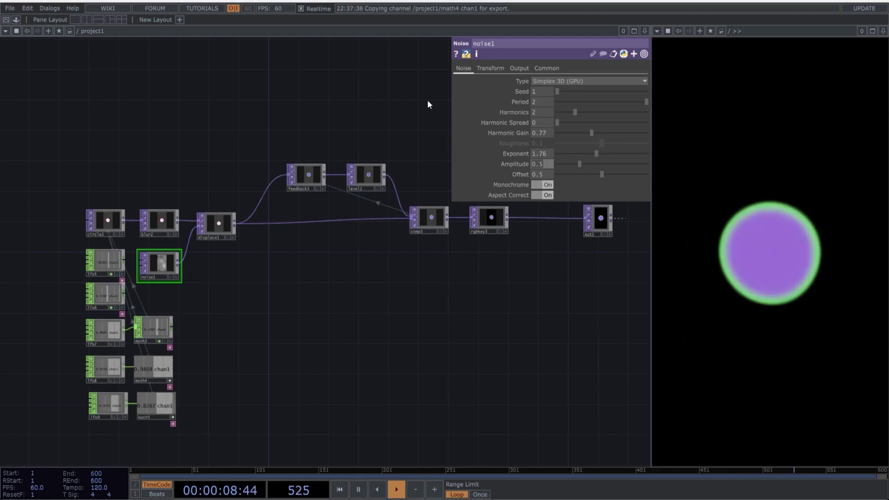
text(1.12)
key(Tab)
text(0.345)
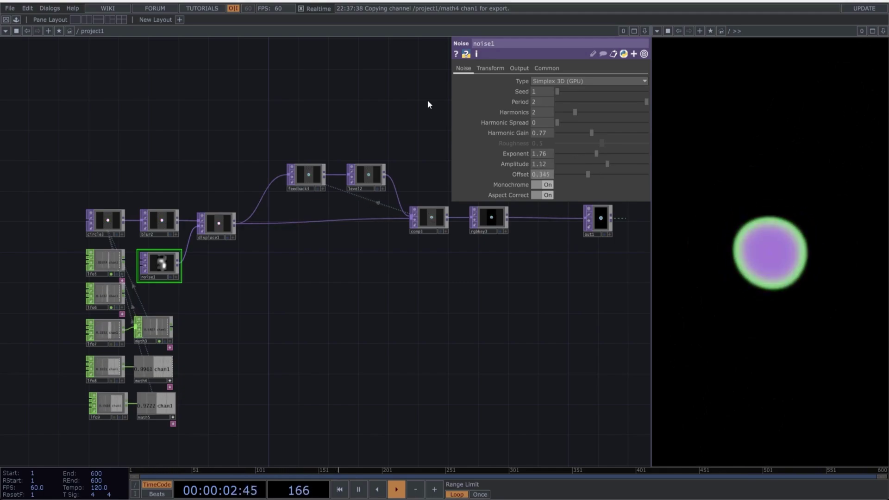
Animate noise1 by driving its Z Translate value with an expression
click(519, 68)
click(538, 69)
click(498, 67)
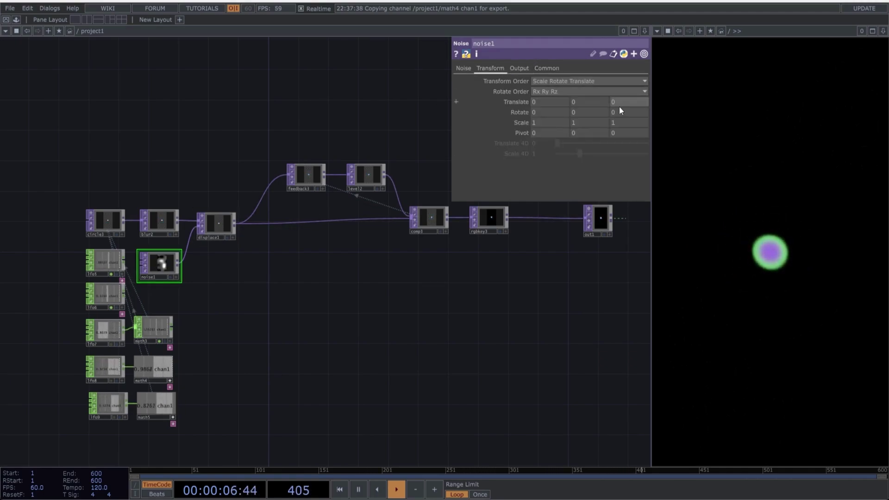
click(537, 304)
scroll(154, 267, up, 5)
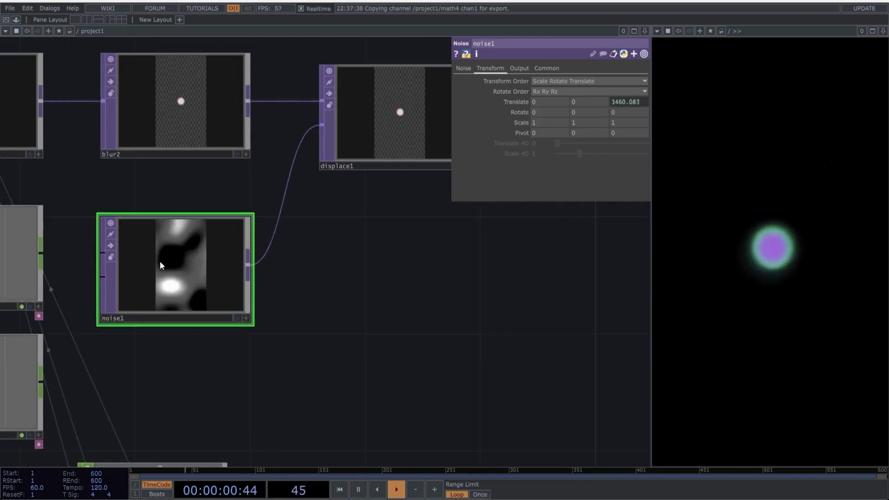
Insert a Displace TOP after comp3 and wire comp3 into both of its inputs
scroll(324, 272, down, 3)
scroll(362, 272, down, 2)
click(283, 247)
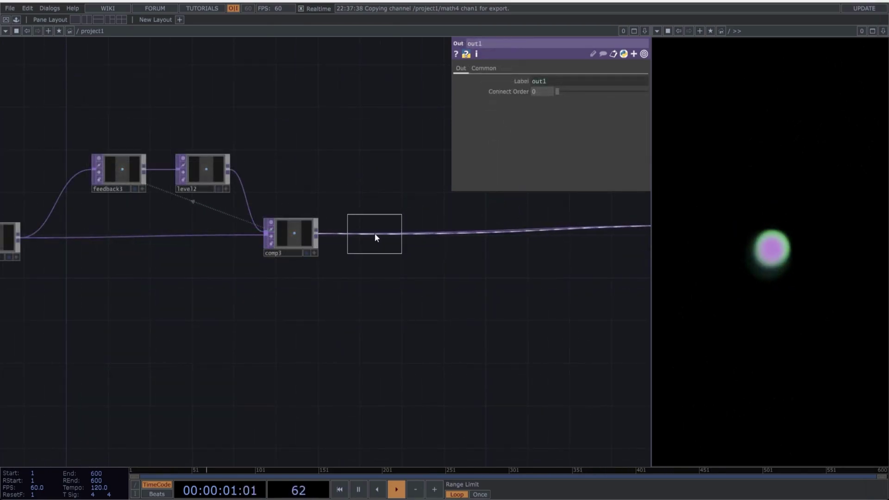
click(374, 233)
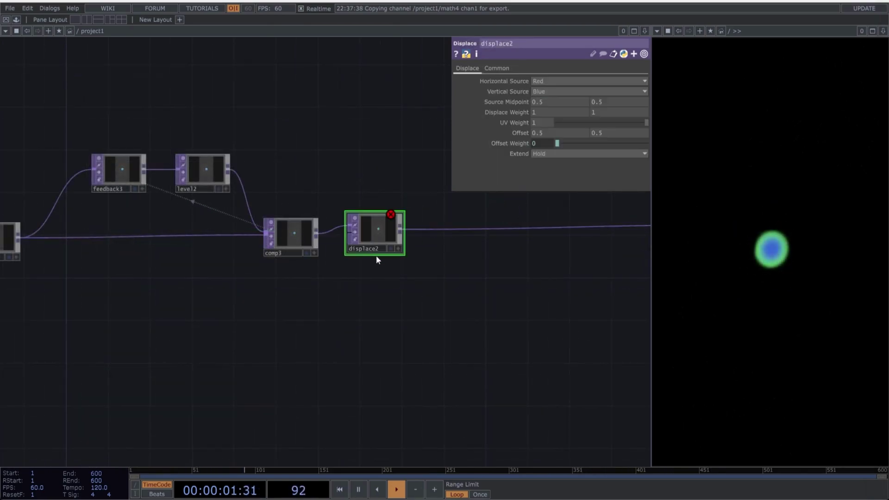
drag(316, 238, 349, 233)
Insert a Blur TOP after displace2, followed by a Composite TOP with the blur wired into both inputs
drag(346, 282, 316, 289)
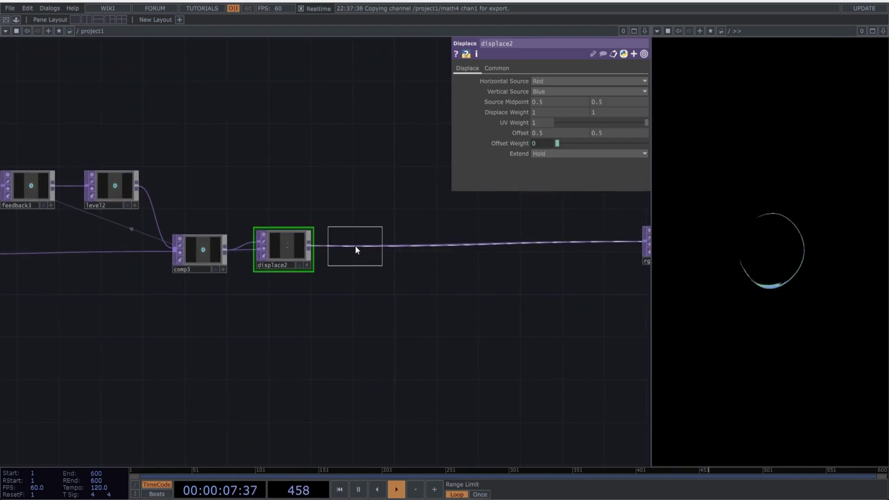
click(356, 245)
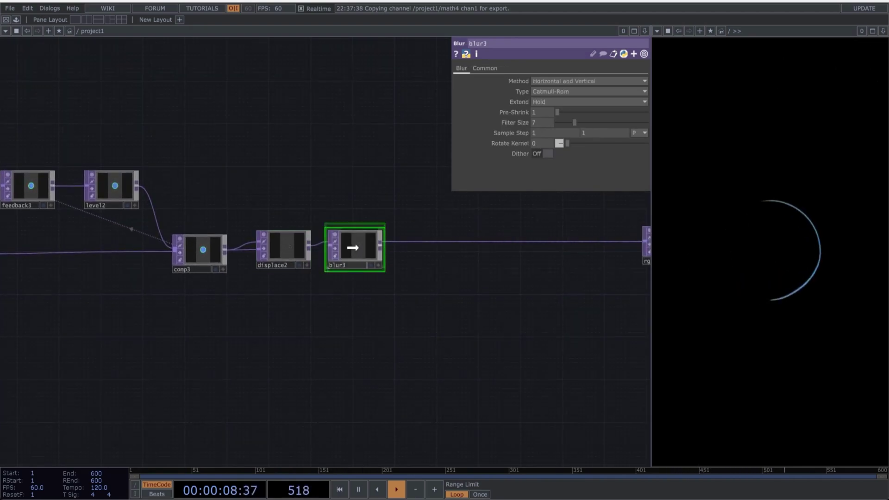
right_click(386, 248)
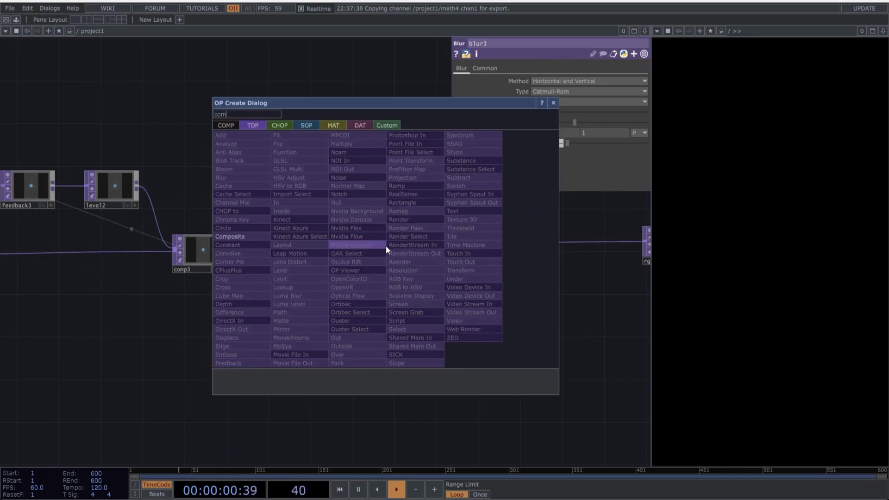
click(260, 233)
click(443, 244)
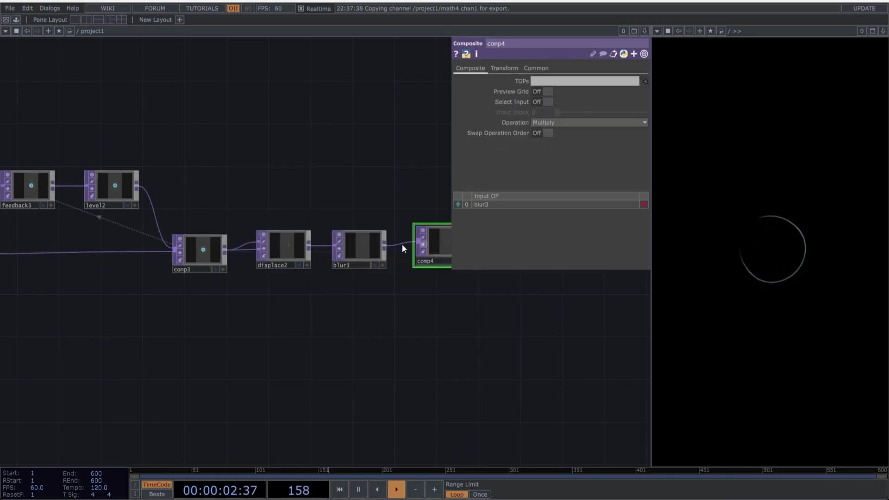
drag(431, 284, 349, 290)
drag(362, 250, 362, 254)
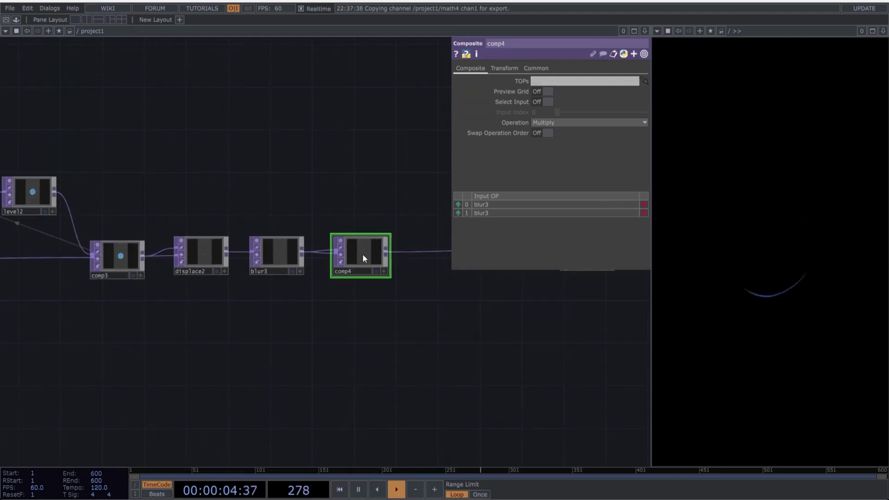
Set both Displace Weight values of displace2 to 0.01
scroll(338, 305, down, 4)
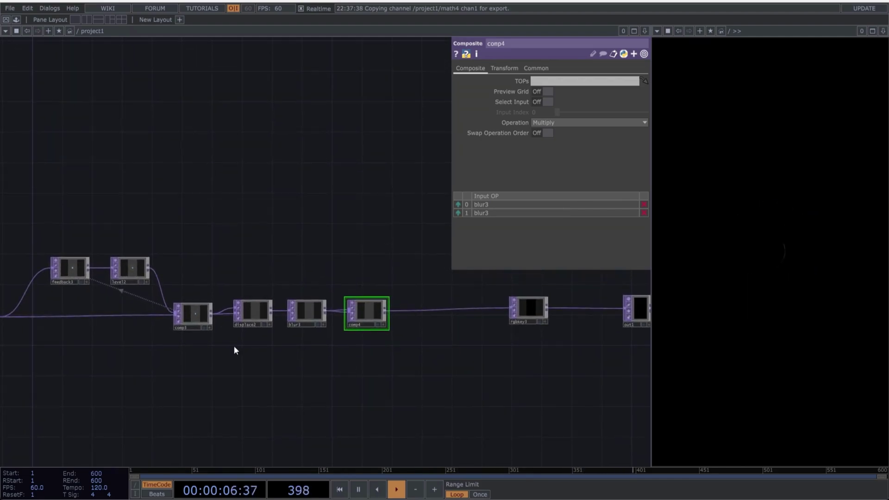
click(260, 315)
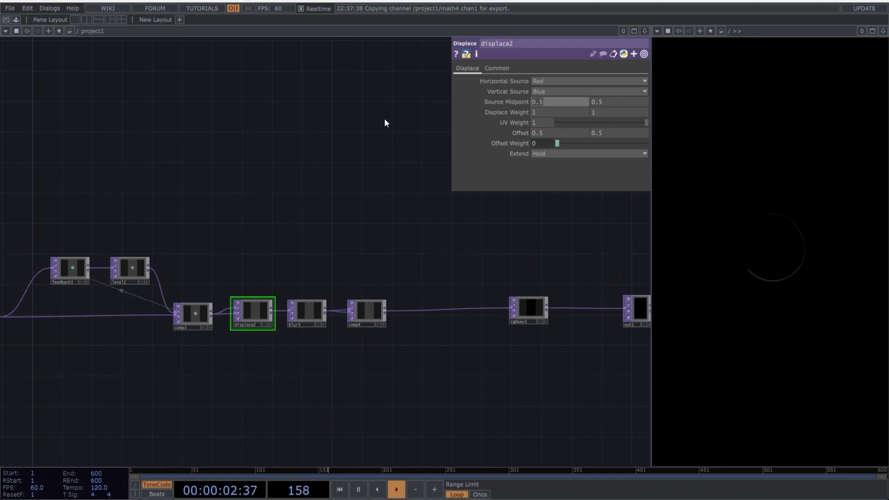
text(0.01)
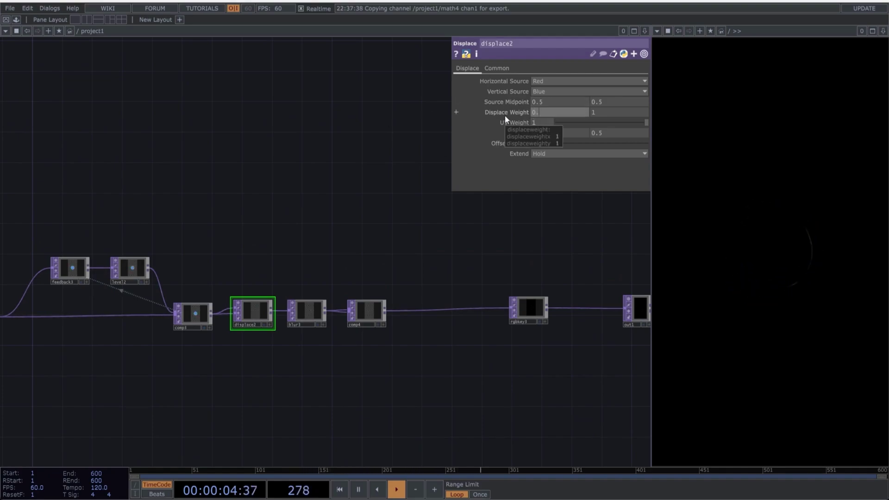
key(Tab)
text(0.)
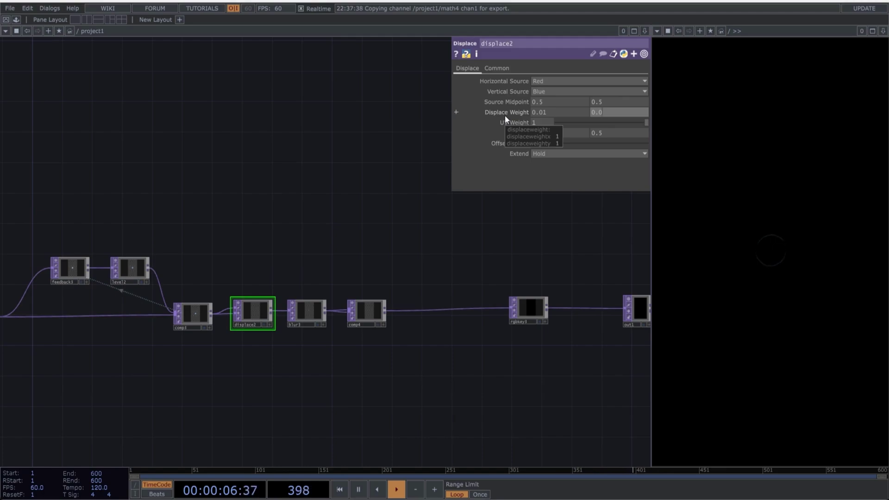
text(01)
key(Return)
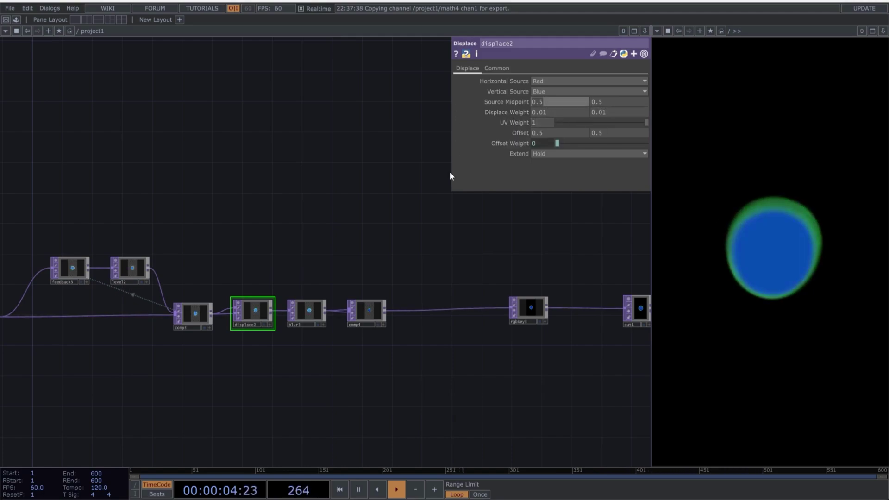
Set both Source Midpoint values of displace2 to 0.2
text(0.2)
key(Tab)
text(0.2)
key(Return)
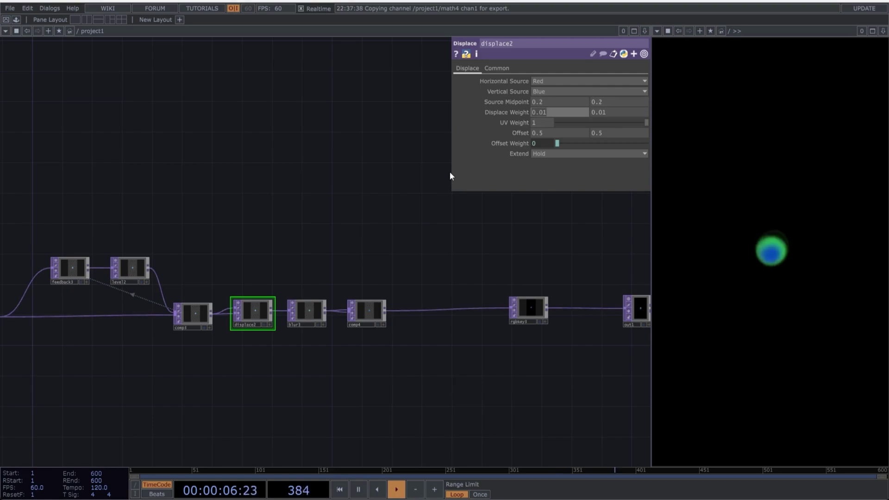
Set blur3's Pre-Shrink to 2 and its Filter Size to 20
click(303, 313)
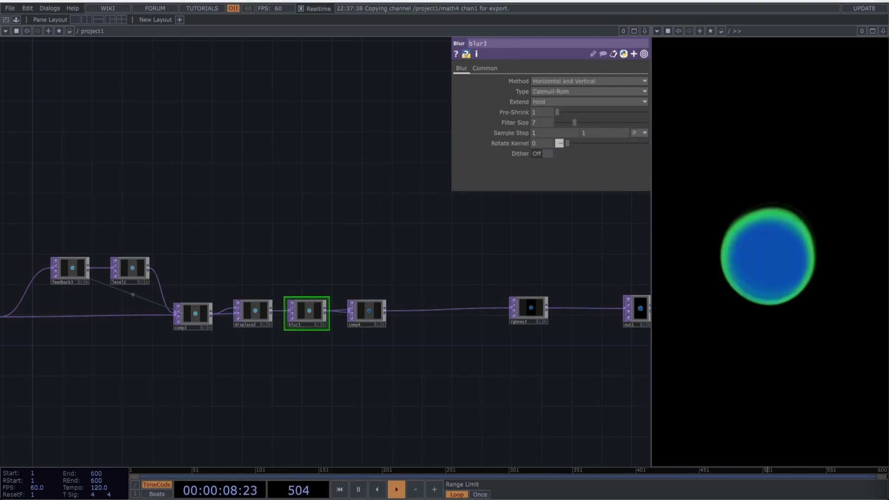
click(543, 112)
text(2)
key(Tab)
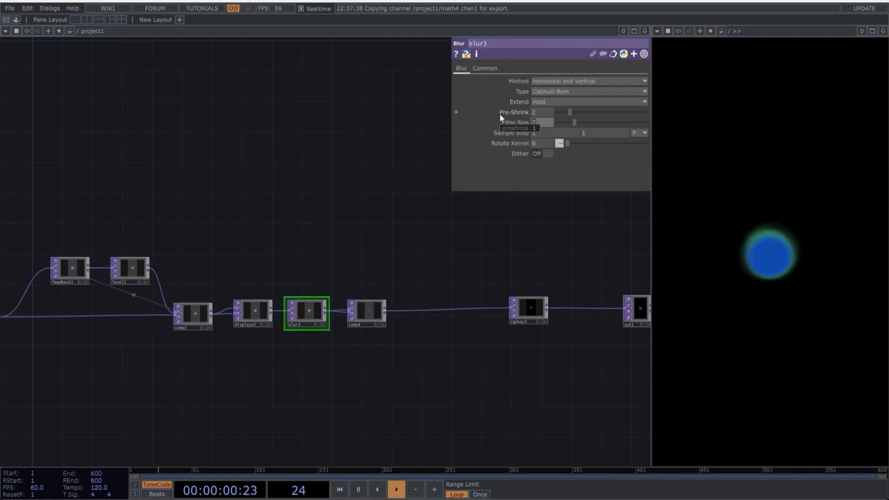
text(20)
key(Tab)
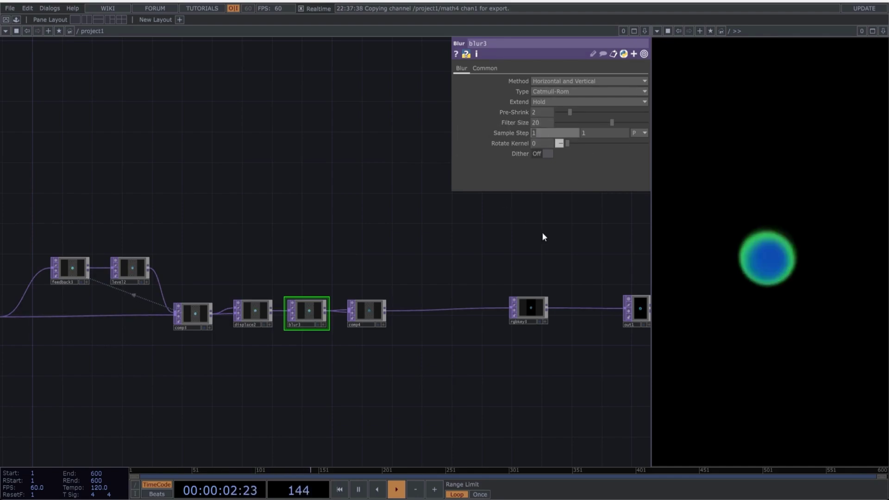
Change comp4's Operation to Negate
click(369, 313)
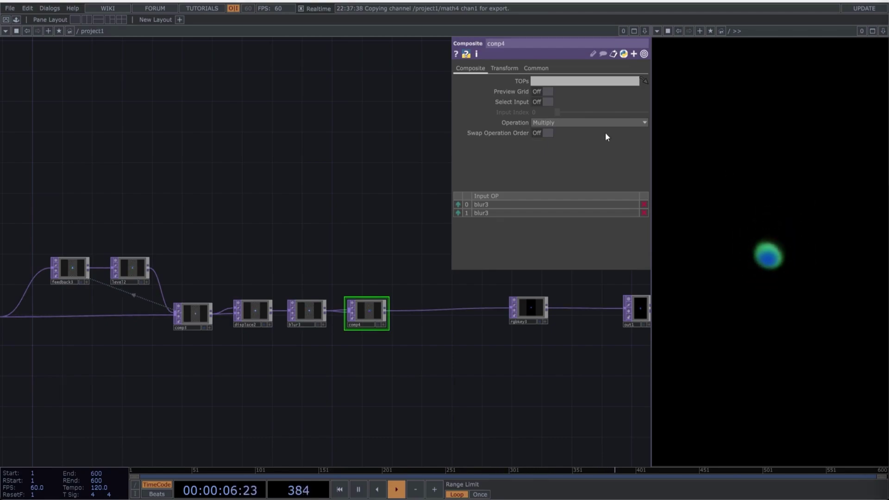
click(569, 121)
click(605, 180)
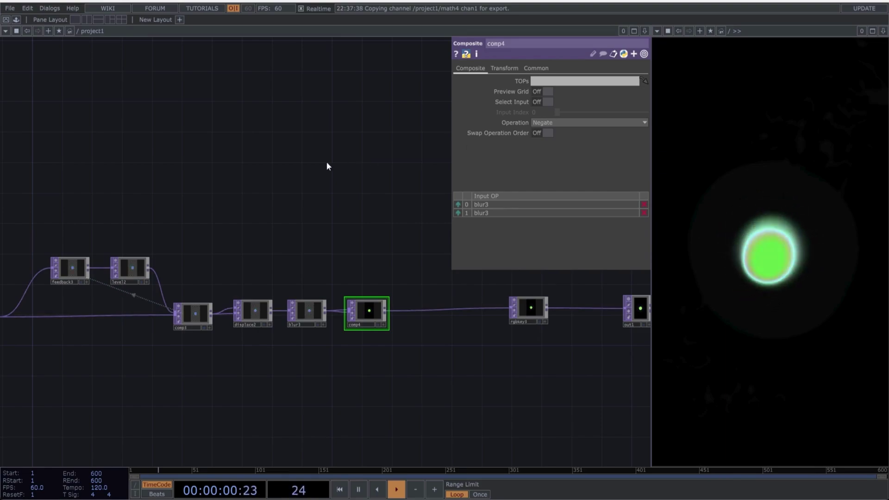
Set feedback3's Target TOP to blur3 and raise level2's Opacity to 1
scroll(327, 163, down, 3)
drag(324, 163, 431, 204)
scroll(331, 302, up, 4)
scroll(331, 302, up, 1)
drag(458, 370, 440, 379)
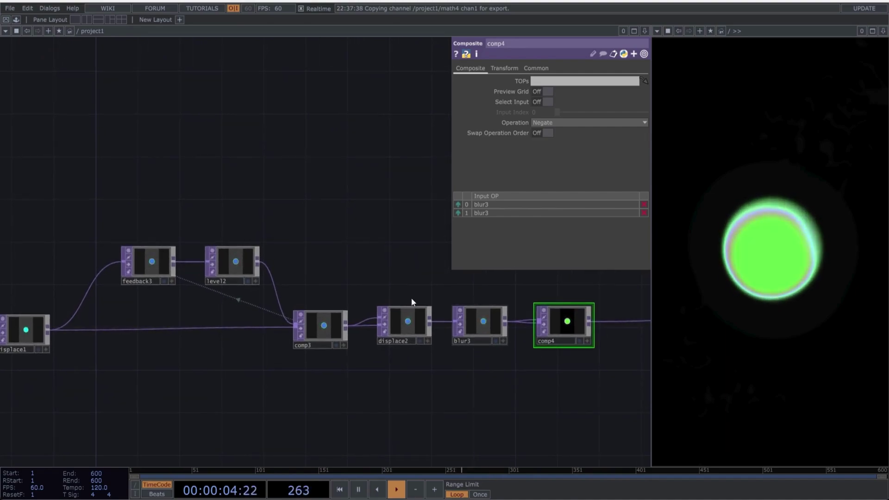
click(153, 256)
drag(482, 319, 169, 268)
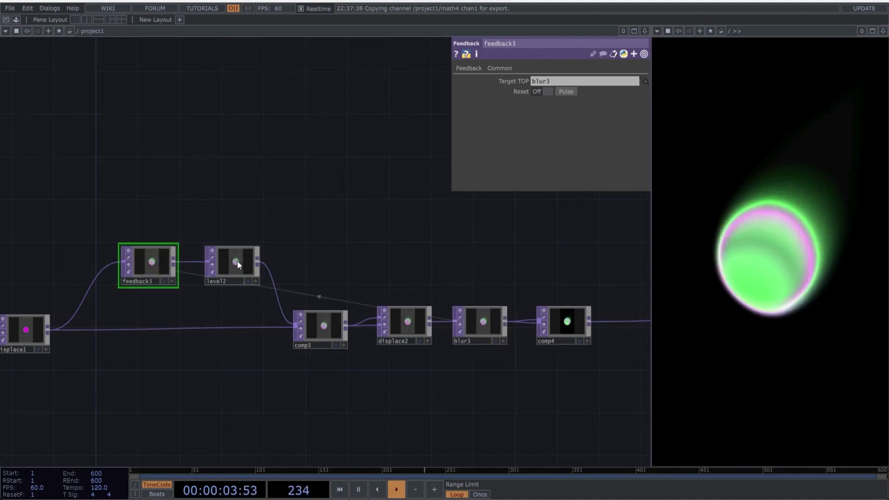
click(237, 260)
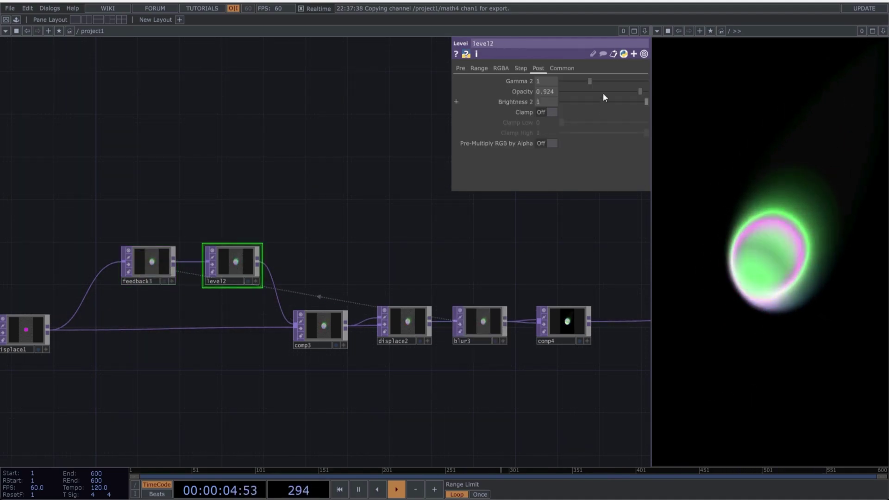
drag(640, 91, 655, 93)
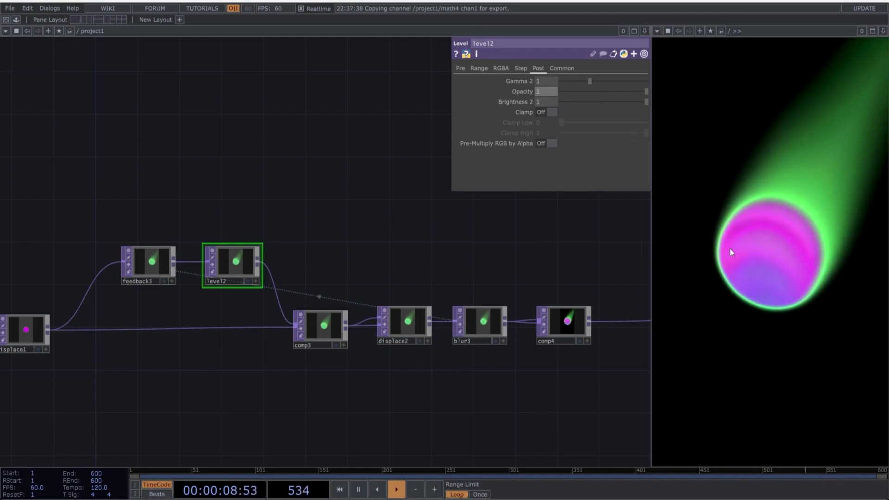
Insert another Composite TOP after comp4 and wire comp4 into both of its inputs
right_click(362, 291)
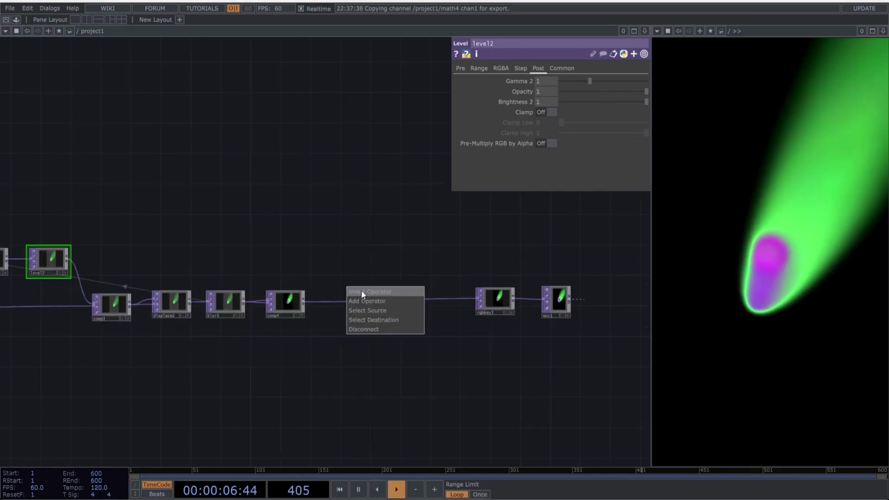
click(362, 290)
text(com)
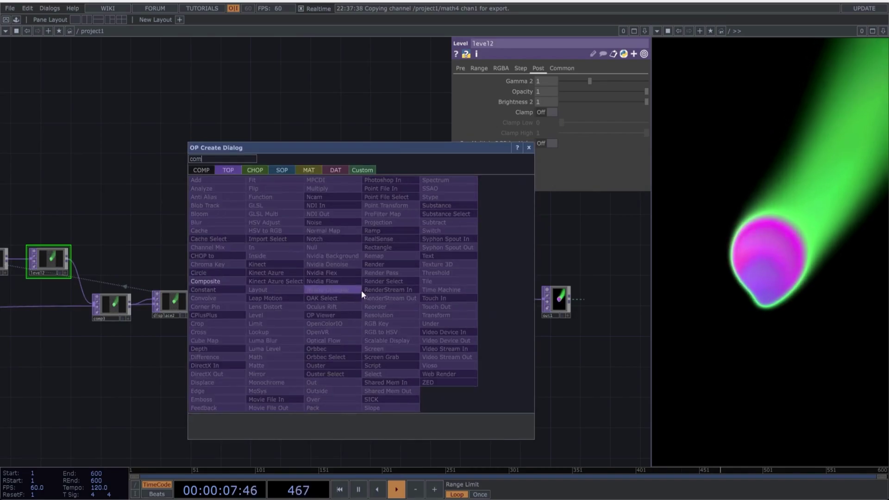
click(218, 279)
click(349, 301)
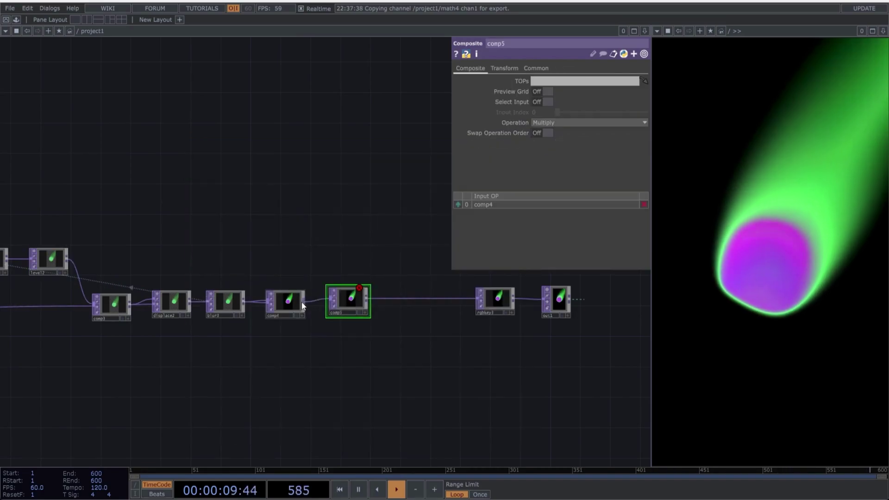
click(302, 304)
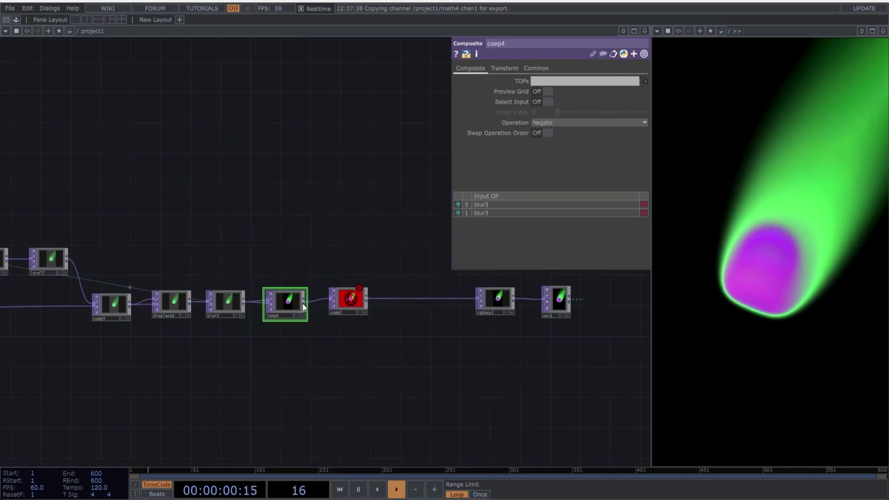
Choose Multiply as the Operation of comp5
click(349, 302)
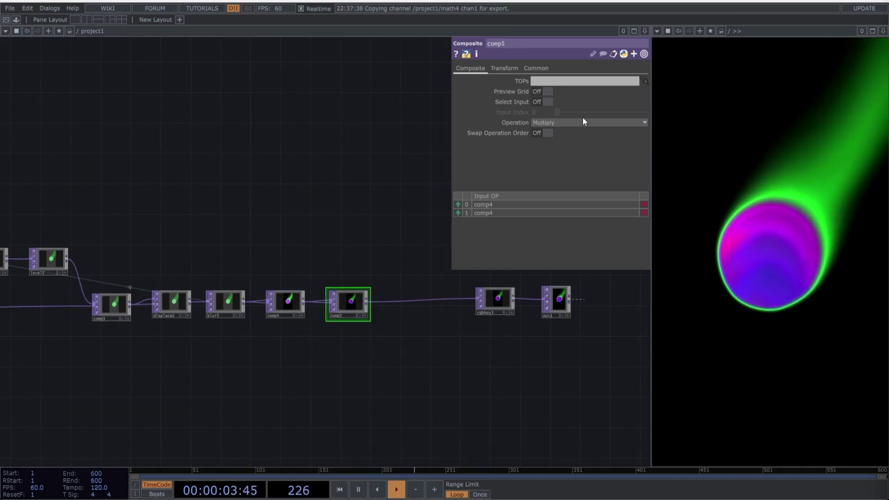
click(565, 122)
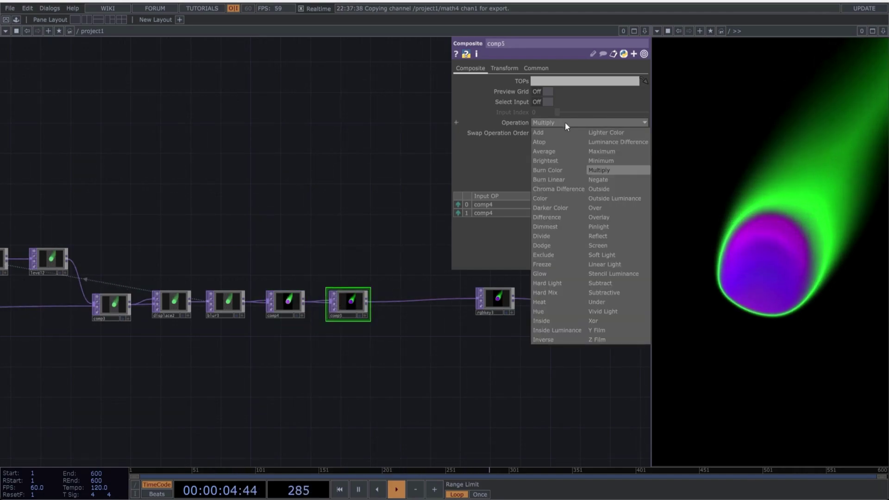
click(607, 170)
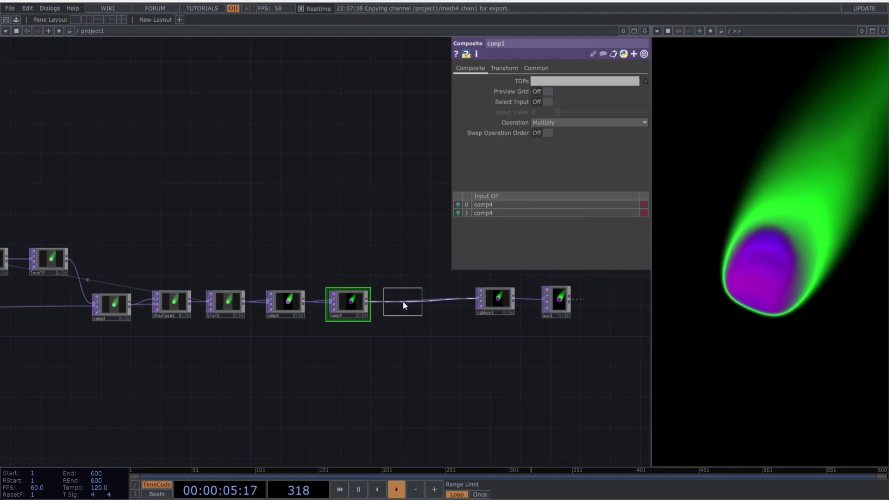
Add a Composite TOP after comp5, fed by comp5 on both inputs, with its Operation set to Negate
click(403, 301)
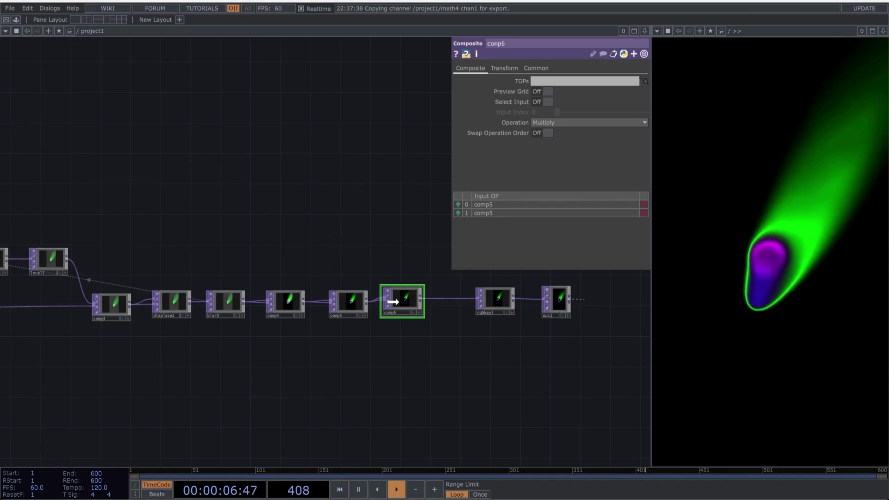
click(584, 123)
click(600, 176)
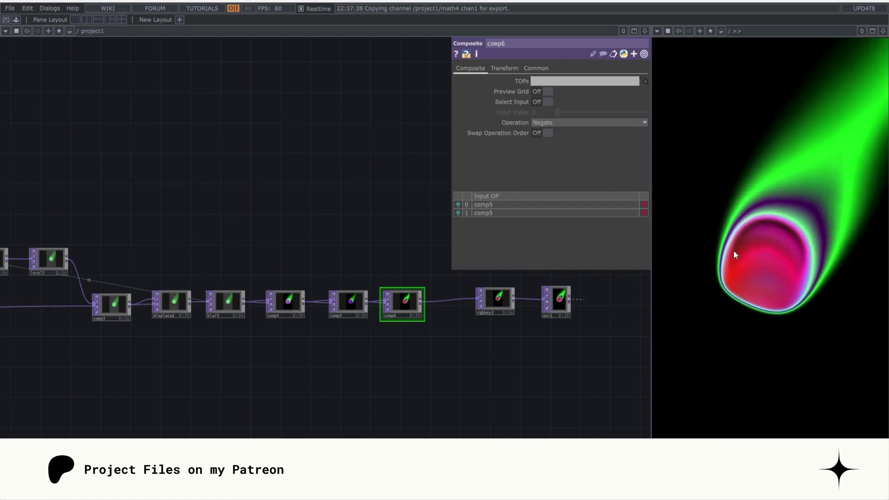
Move rgbkey1 and out1 farther along the network, away from comp6
right_drag(596, 348, 482, 288)
drag(498, 299, 528, 300)
scroll(516, 341, down, 3)
drag(482, 355, 595, 333)
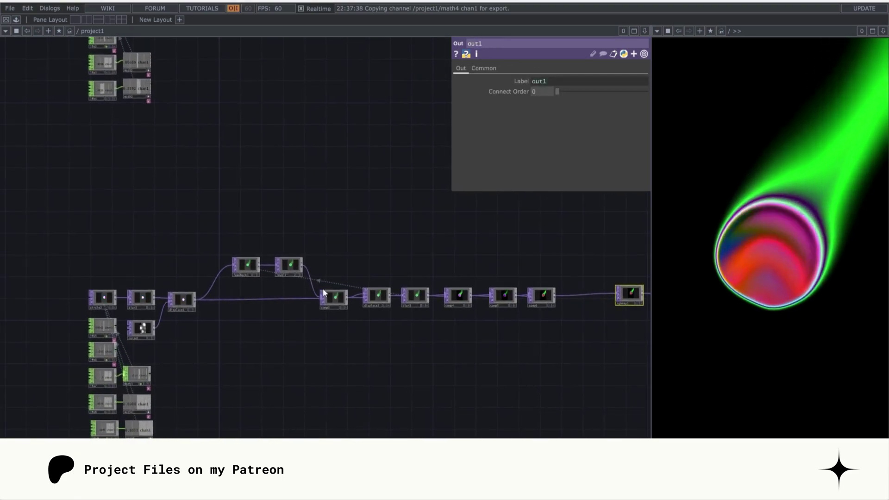
Try Add as the Operation of comp3 and switch it back to Over
scroll(207, 316, up, 2)
click(397, 285)
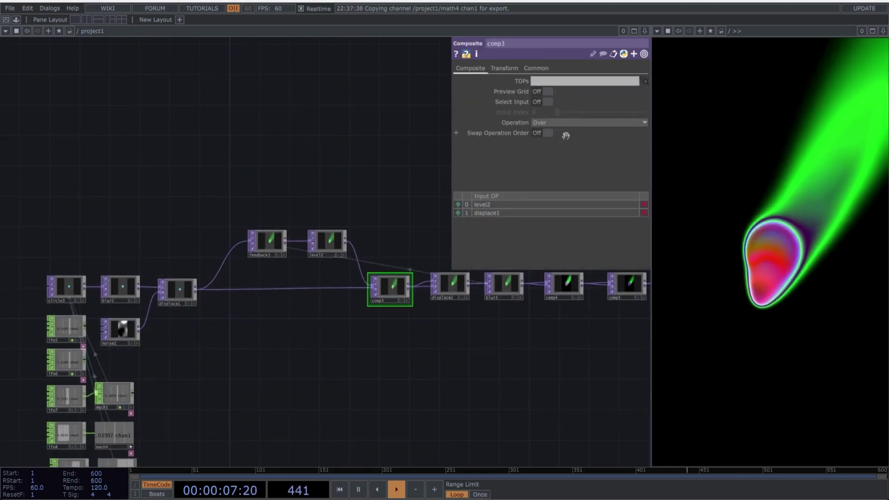
click(574, 122)
click(560, 123)
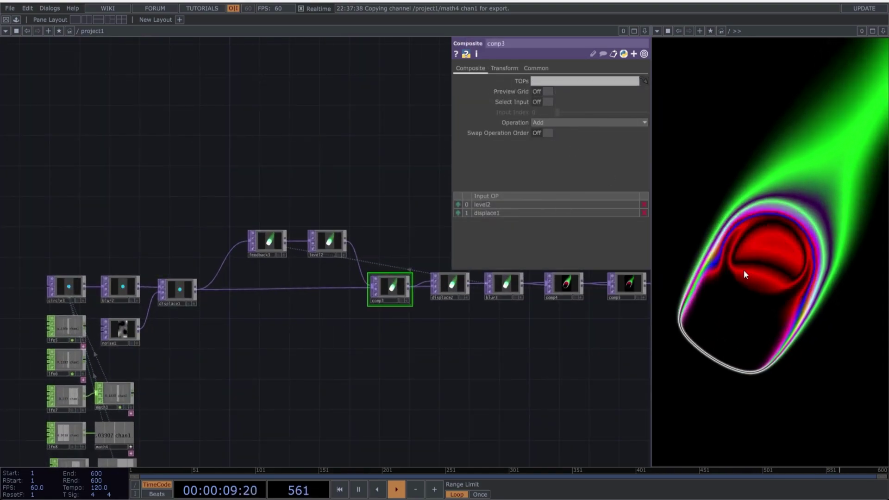
click(588, 121)
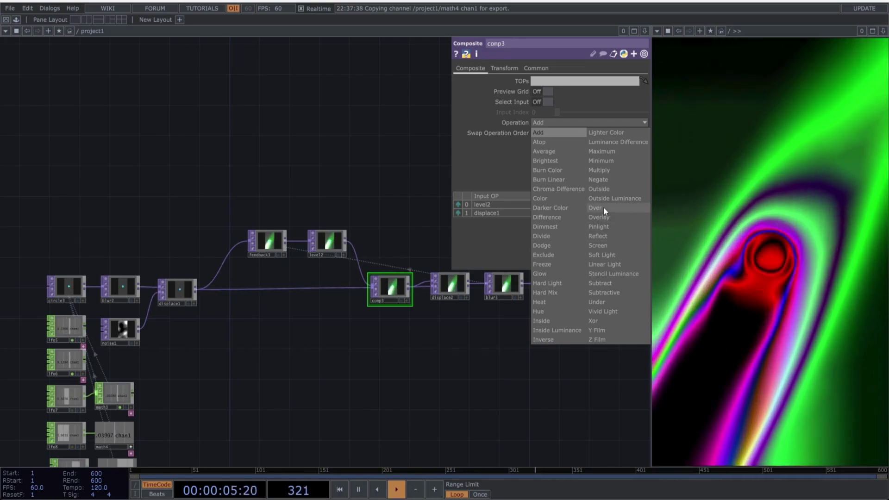
click(596, 217)
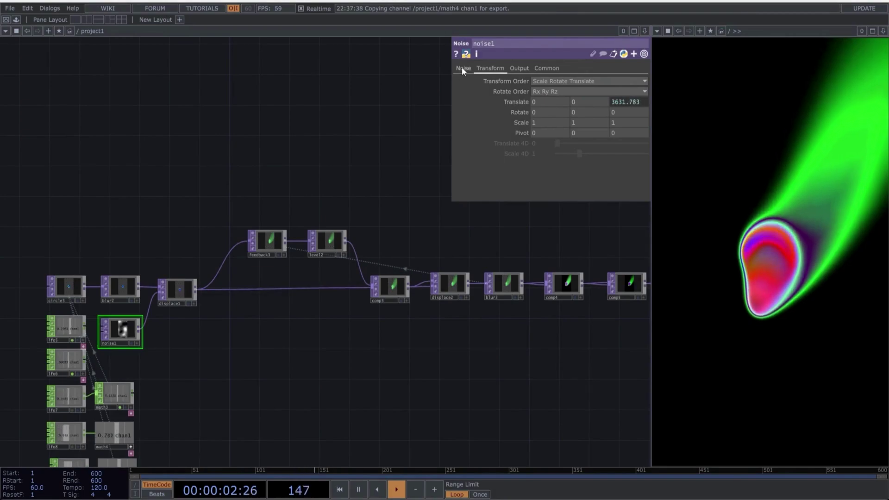
Lower noise1's Period and adjust its harmonic settings, and increase circle3's Border Width
click(463, 69)
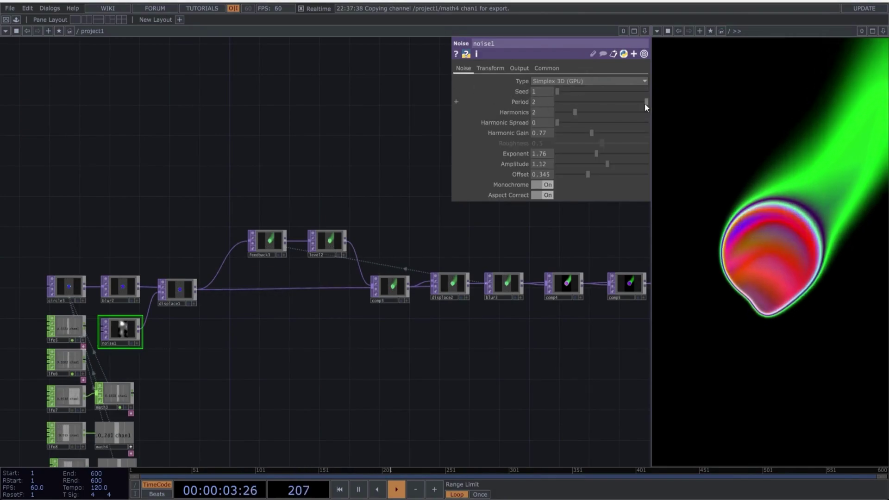
drag(645, 104, 620, 112)
drag(558, 122, 639, 172)
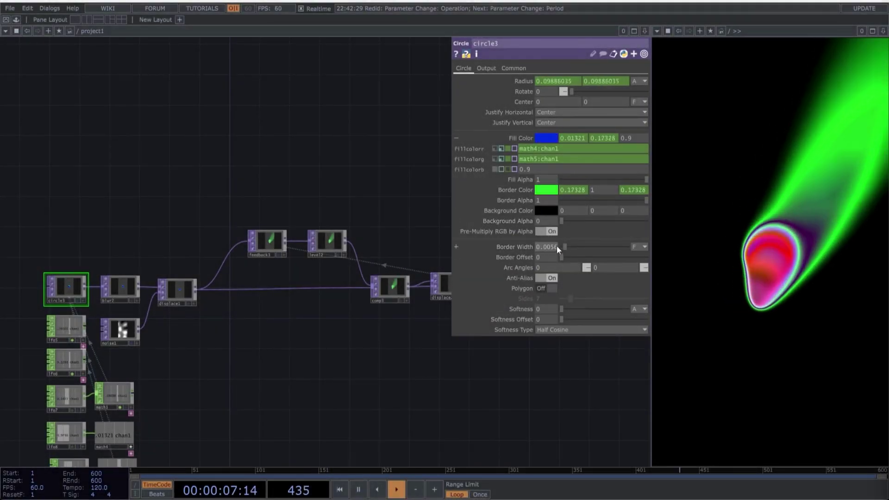
drag(565, 246, 599, 246)
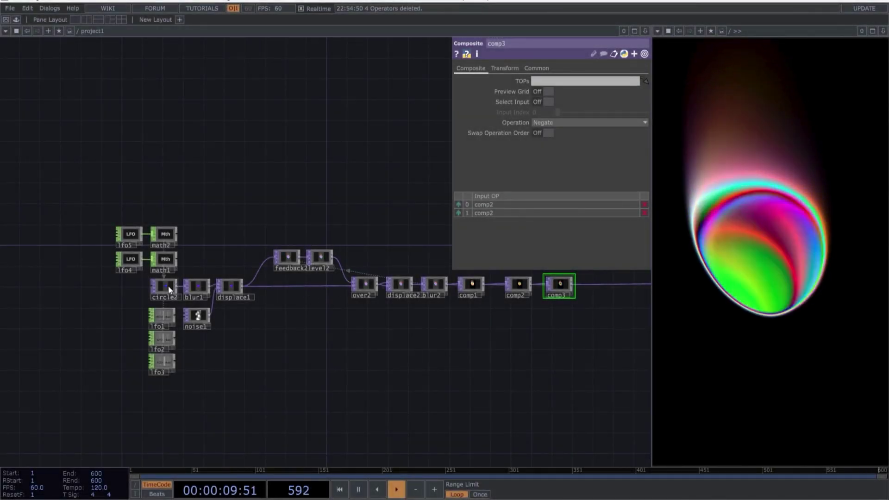
Hide the operator parameters and insert a Mirror TOP after comp3 in the chain leading to rgbkey1
click(168, 285)
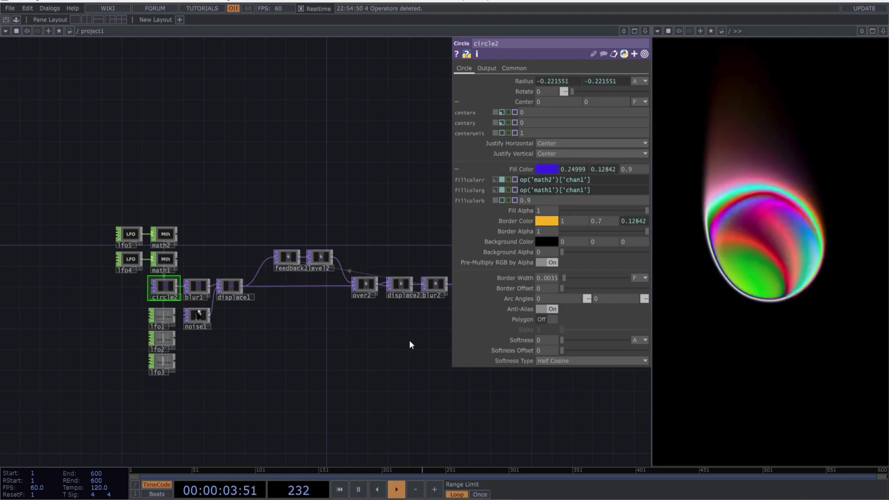
drag(406, 340, 378, 342)
key(p)
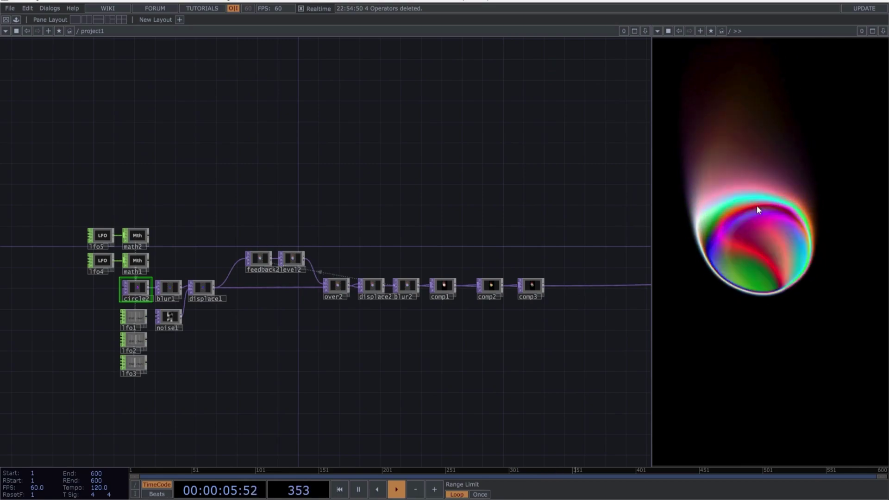
drag(603, 336, 333, 302)
scroll(330, 298, up, 3)
click(269, 237)
text(mirr)
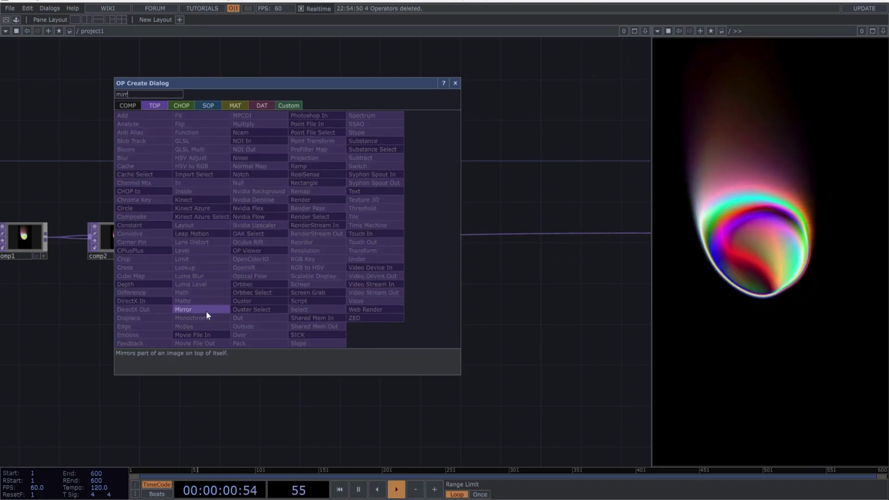
click(207, 311)
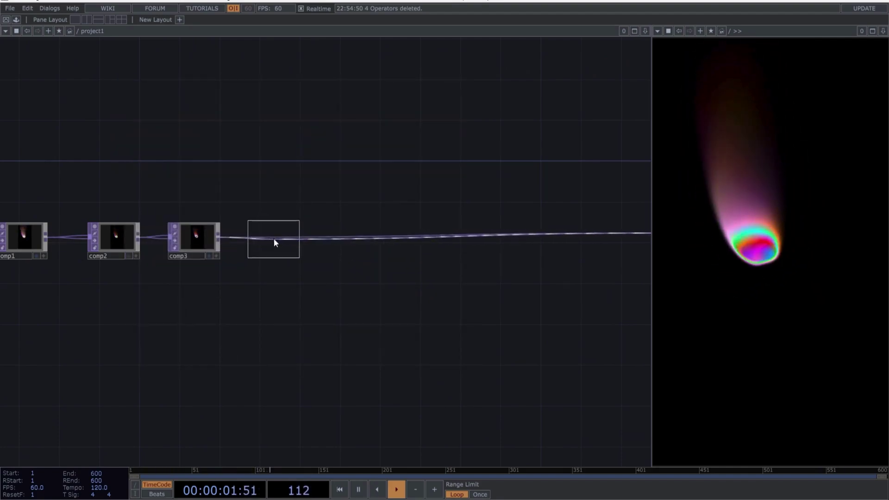
click(274, 238)
Insert an Edge TOP between mirror1 and rgbkey1, placed below the main chain
drag(486, 291, 357, 291)
scroll(330, 292, down, 3)
click(175, 243)
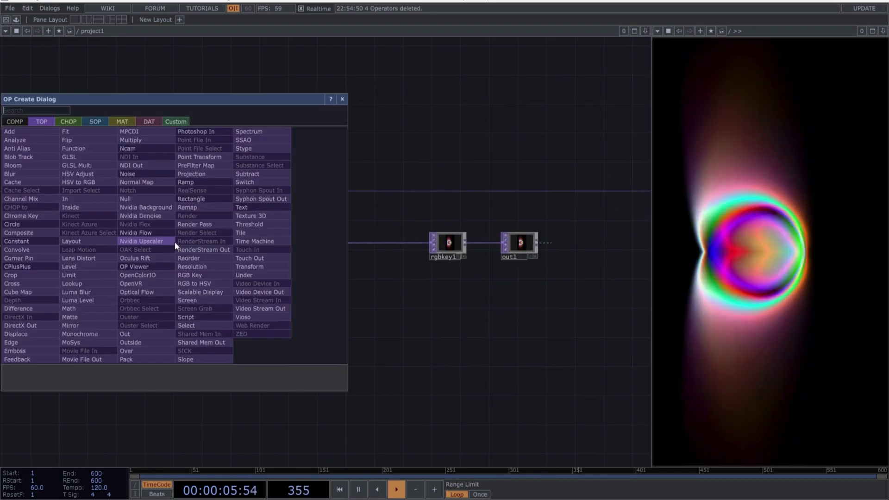
click(69, 326)
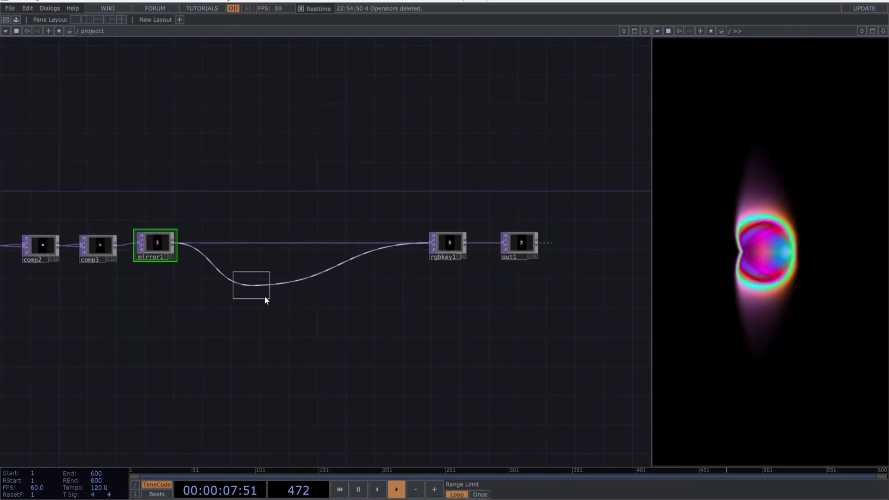
click(274, 311)
Insert a Composite TOP between edge1 and rgbkey1 and wire mirror1 into it as another input
click(293, 308)
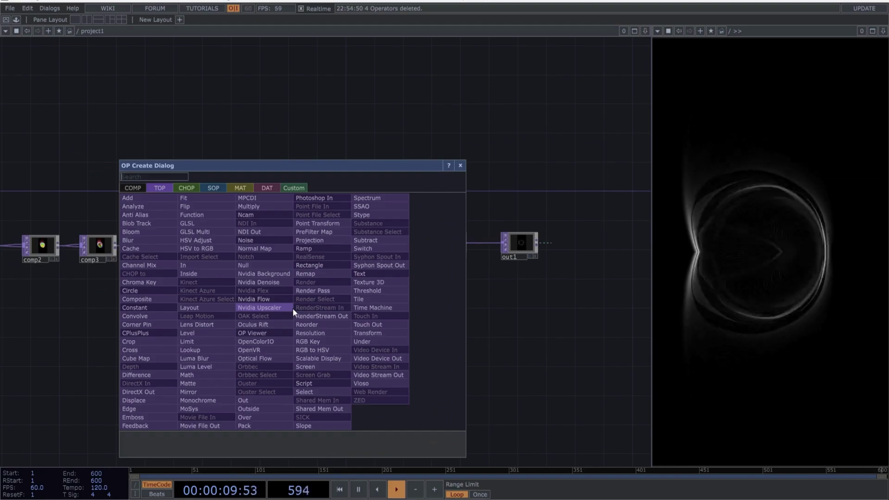
click(152, 309)
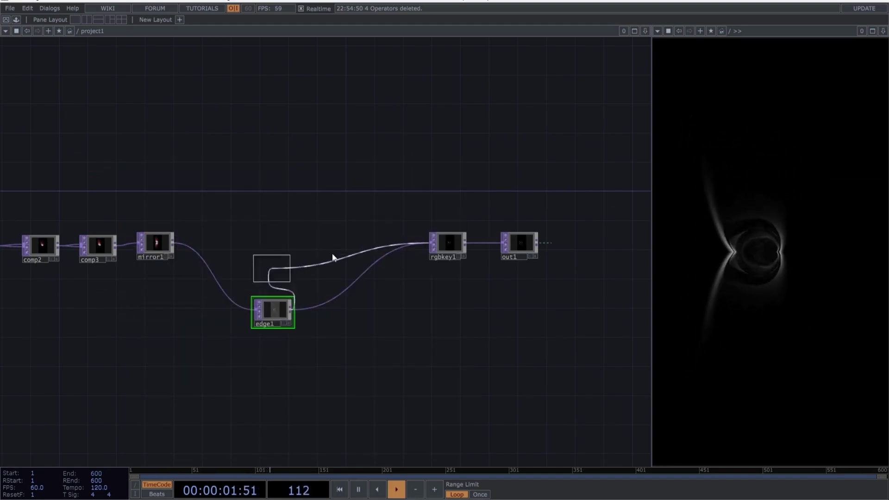
click(364, 241)
click(174, 242)
click(339, 236)
Set the Strength of edge1 to 500
click(279, 309)
key(p)
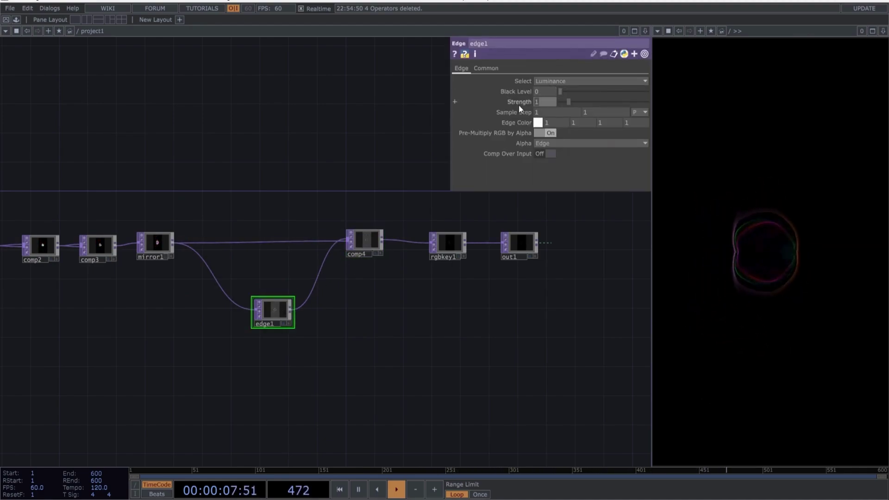
text(500)
key(Return)
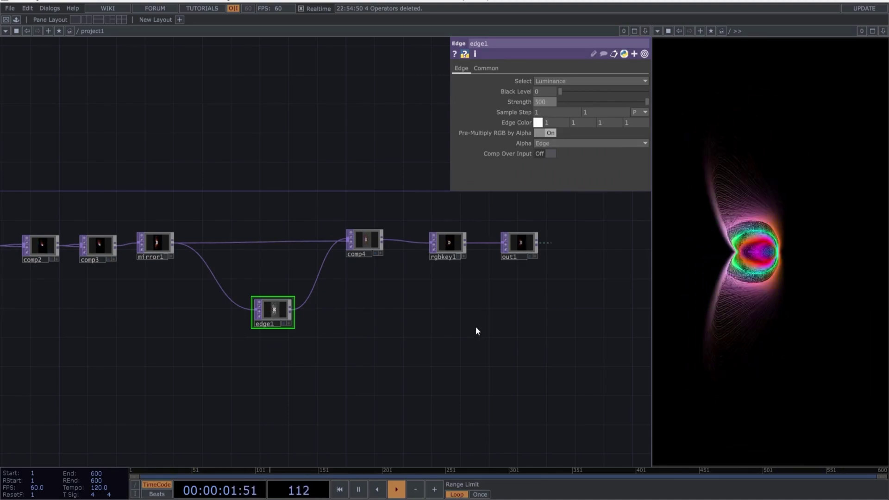
Try Add, Glow and Negate in turn as the Operation of comp4
click(371, 246)
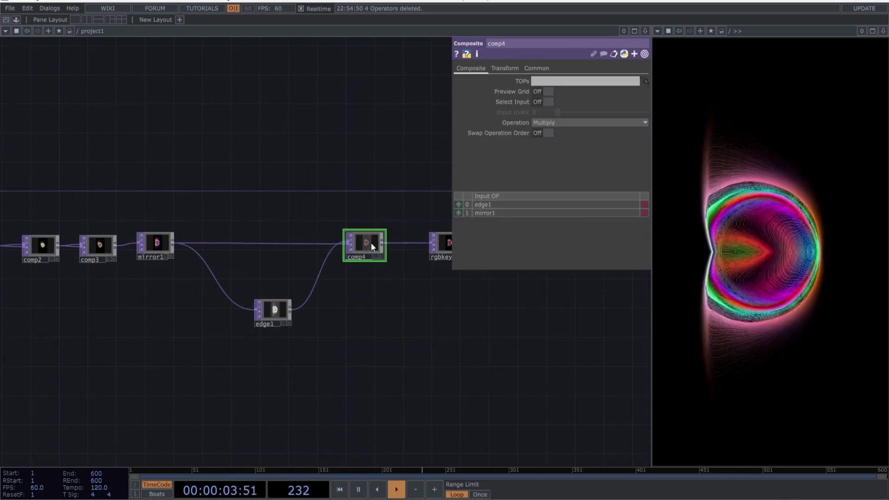
click(594, 122)
click(554, 135)
click(604, 123)
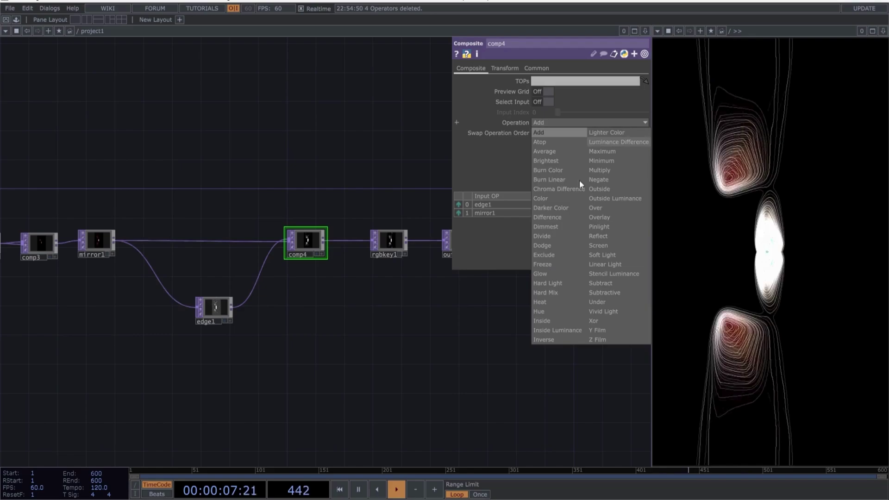
click(553, 274)
click(601, 123)
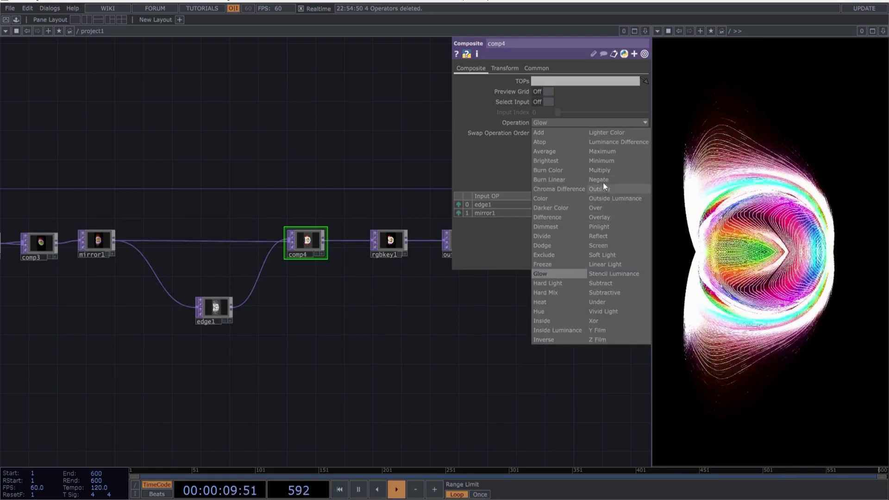
click(599, 180)
click(597, 121)
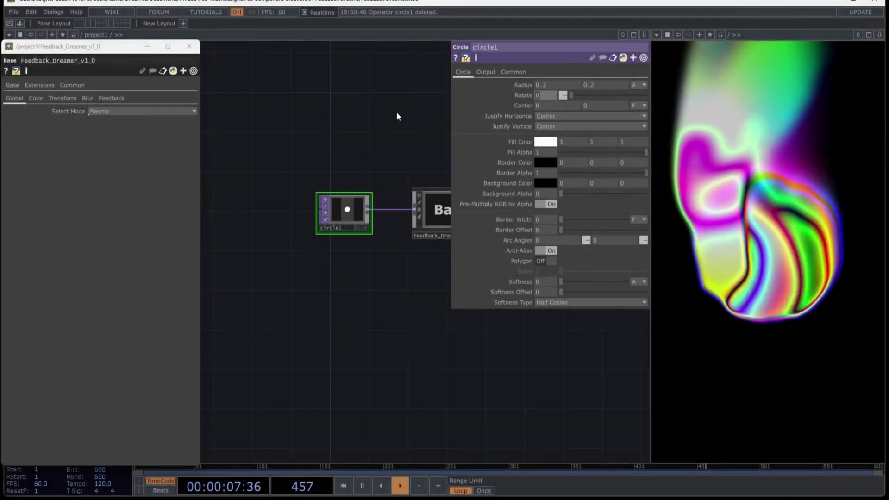
Switch the Feedback_Dreamer component's Select Mode through Tunel and Mirror to Edge
key(p)
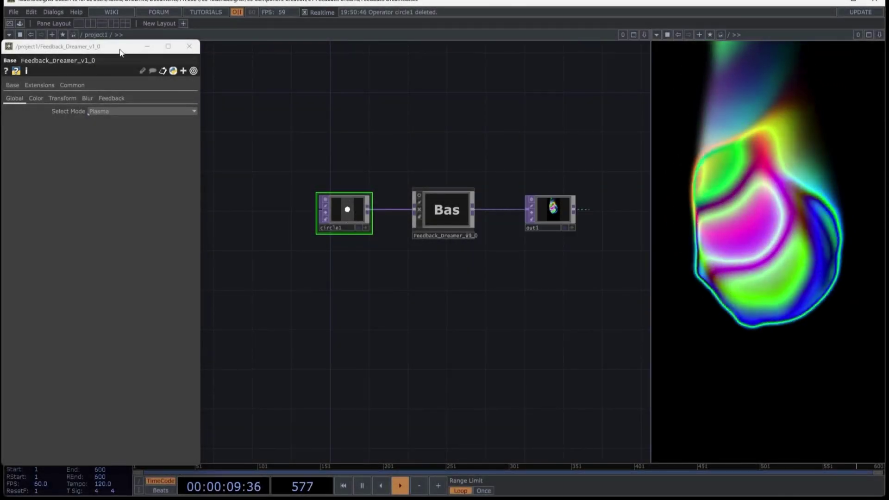
click(124, 113)
click(103, 129)
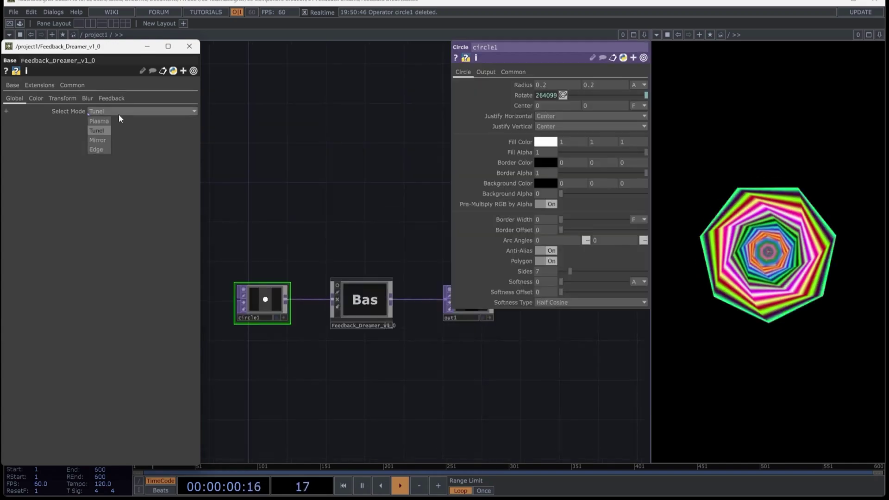
click(102, 139)
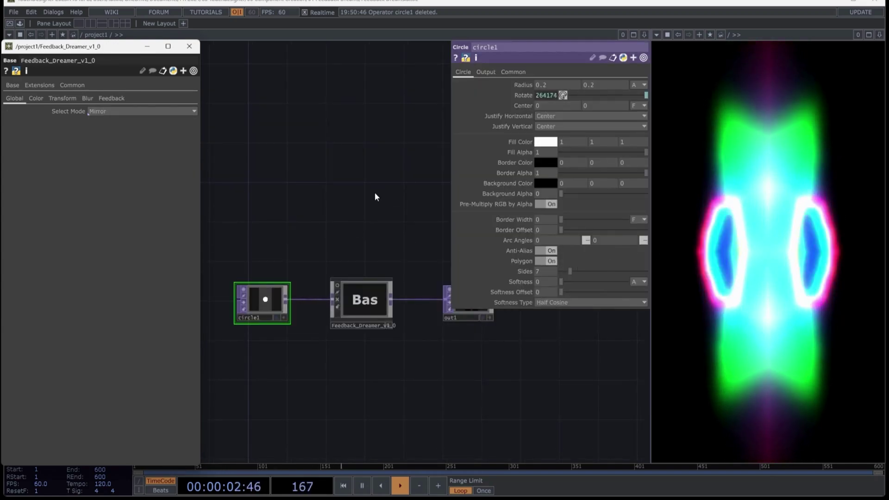
click(97, 111)
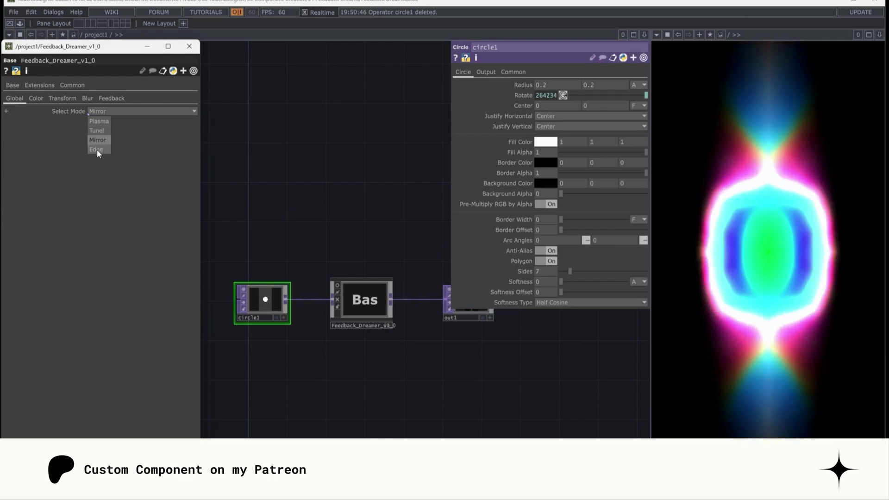
click(96, 149)
Set the Filter Size of the component's second blur to 0
click(88, 98)
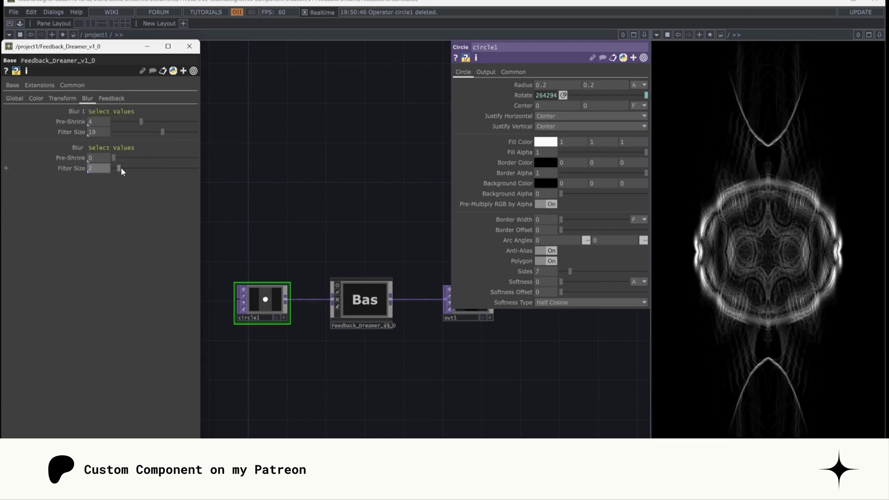
drag(121, 168, 115, 170)
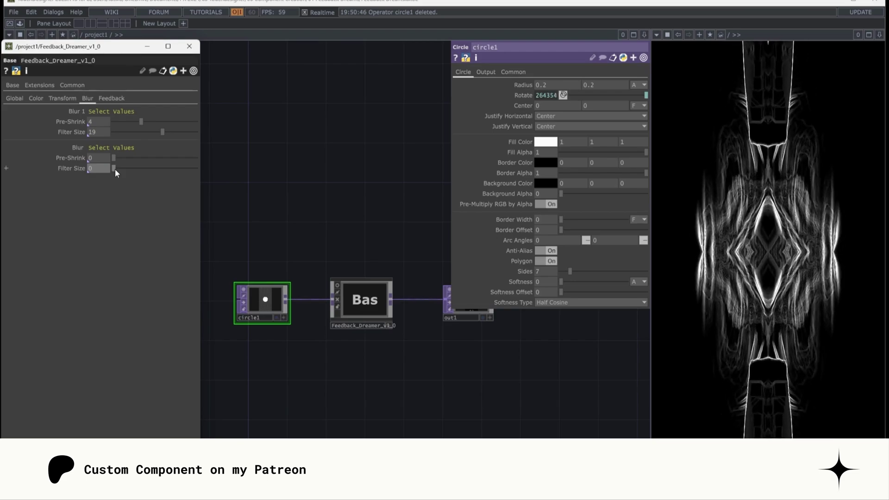
click(19, 98)
click(101, 112)
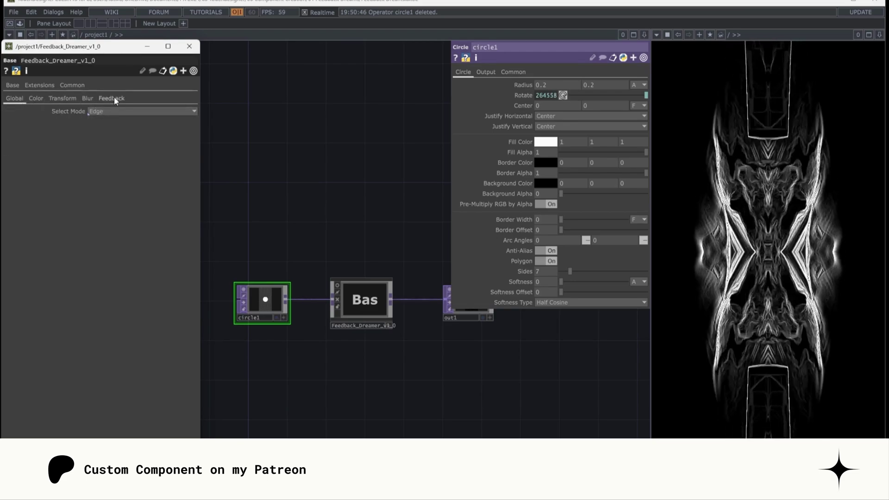
Adjust the component's feedback setting and set its Select Mode to Plasma
click(113, 98)
mouse_move(197, 122)
mouse_down()
mouse_move(174, 122)
mouse_move(201, 122)
mouse_up()
click(15, 98)
click(109, 113)
click(23, 96)
click(105, 112)
click(104, 121)
Set the second blur's Pre-Shrink to 12 and Filter Size to 32, and set the manual R Color to 1
click(88, 98)
drag(114, 168, 194, 168)
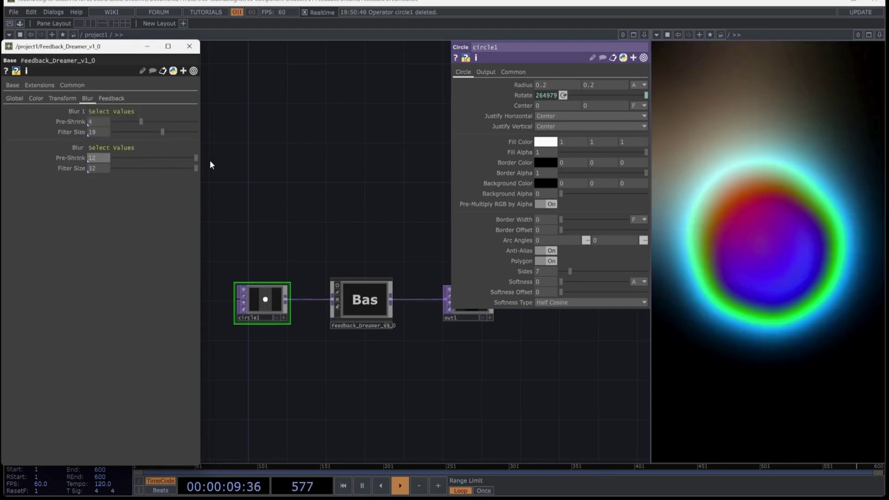
click(36, 99)
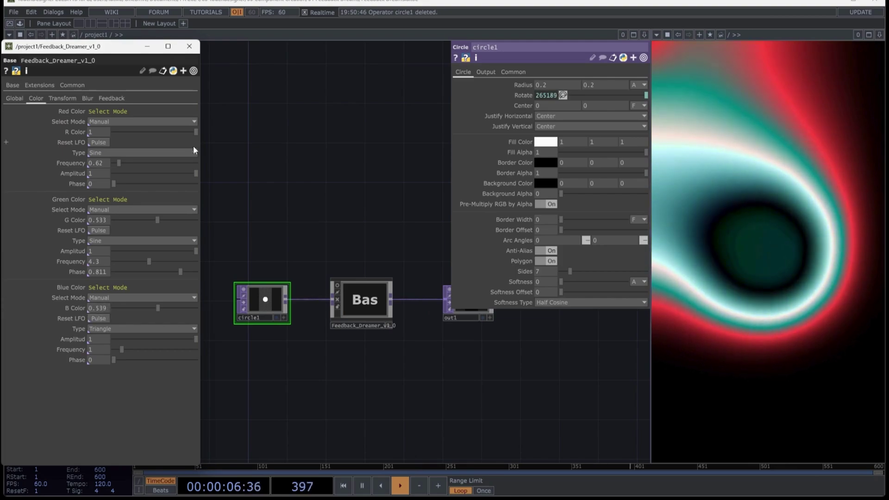
click(62, 99)
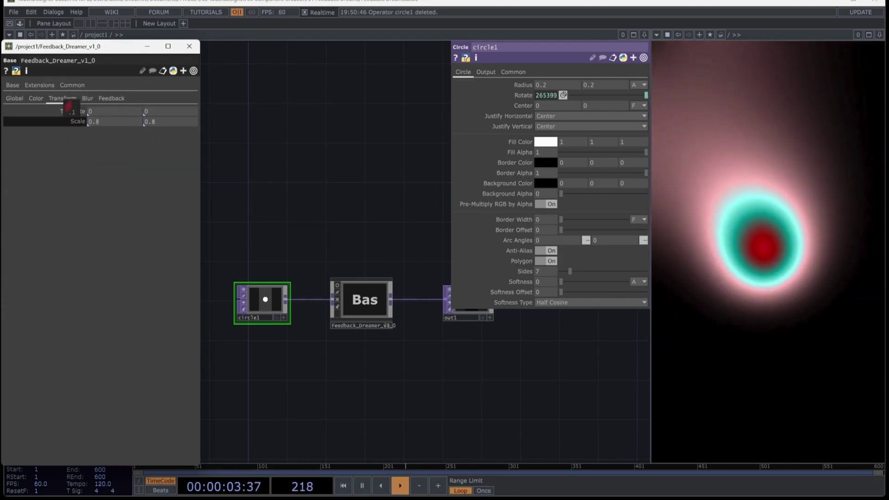
Adjust the sliders in the Feedback_Dreamer component's Feedback settings
click(111, 98)
drag(198, 123, 200, 123)
drag(154, 141, 121, 140)
middle_drag(118, 138, 118, 139)
Set the Feedback_Dreamer component's Select Mode to Edge
click(14, 98)
click(103, 111)
click(103, 144)
Reduce the first blur's Pre-Shrink to 0 and Filter Size to 3, and lower the second blur's Filter Size
click(107, 99)
click(88, 98)
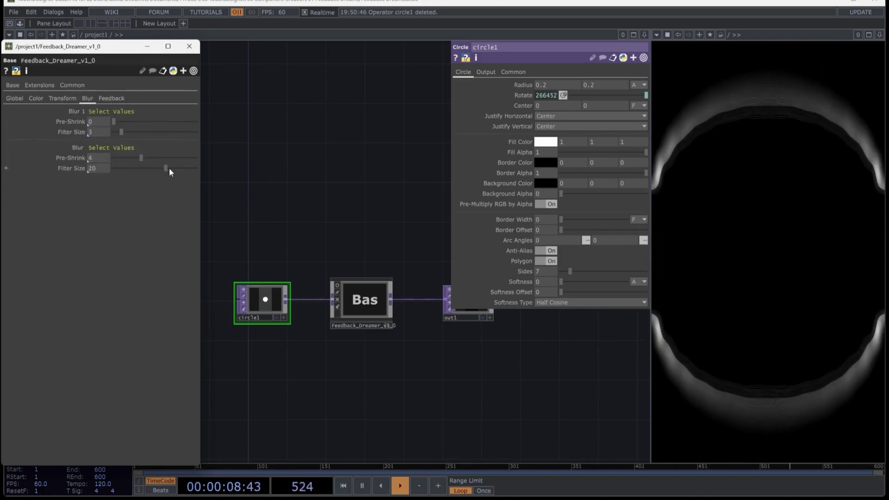
click(112, 98)
click(63, 98)
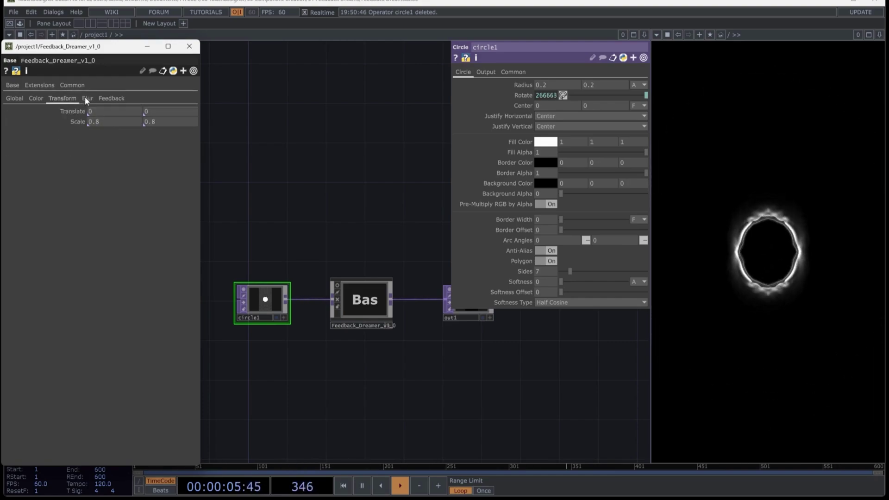
click(86, 97)
drag(141, 122, 120, 121)
drag(164, 132, 132, 132)
drag(166, 170, 128, 168)
Set the component's transform Scale to 1.76 on both axes
click(62, 98)
mouse_move(73, 121)
mouse_down()
mouse_move(65, 121)
mouse_move(73, 104)
mouse_move(74, 120)
mouse_up()
Change circle1's Border Color to red with values 1, 0, 0
mouse_move(562, 282)
mouse_down()
mouse_move(577, 282)
mouse_move(563, 282)
mouse_up()
click(552, 164)
drag(556, 180, 611, 179)
click(608, 83)
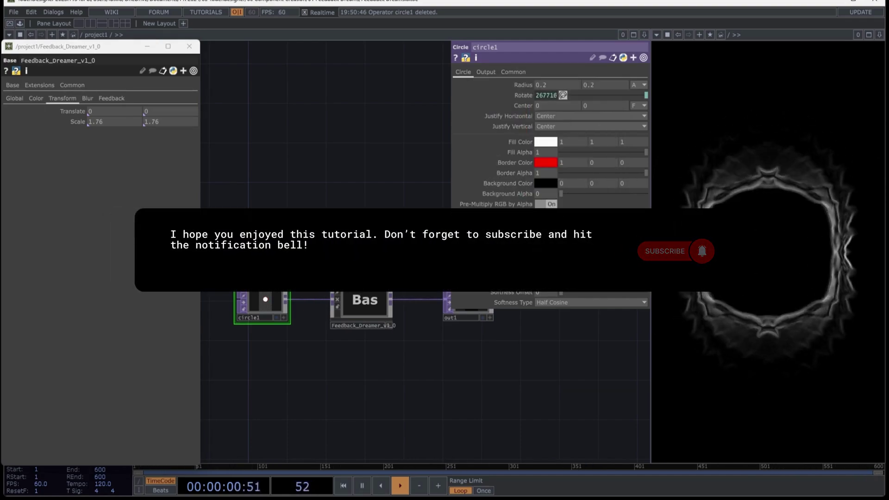